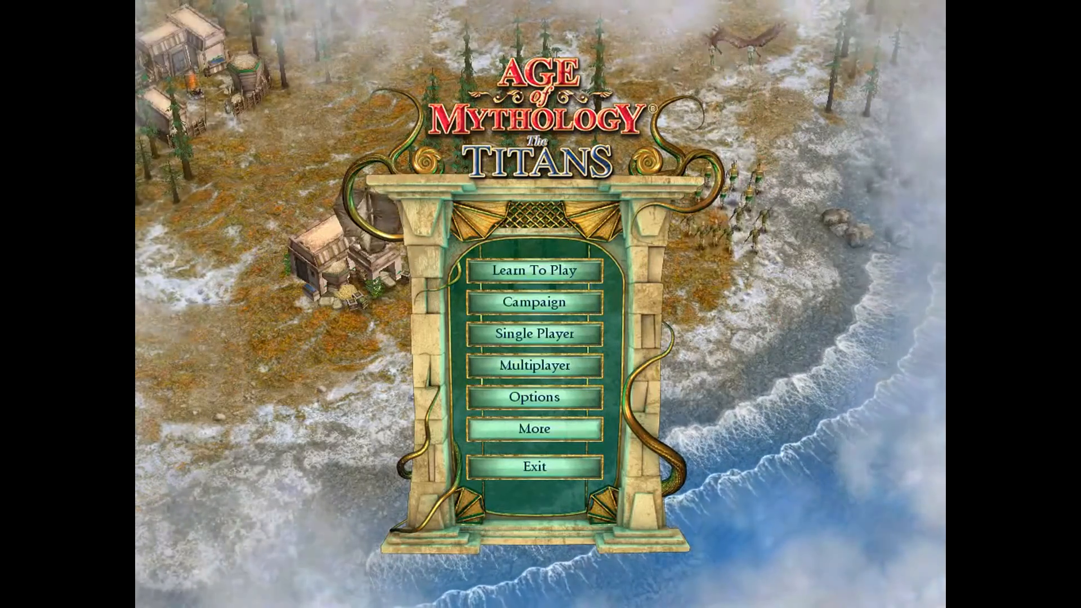
Open the scenario editor from the game's main menu
left_click(534, 429)
left_click(534, 302)
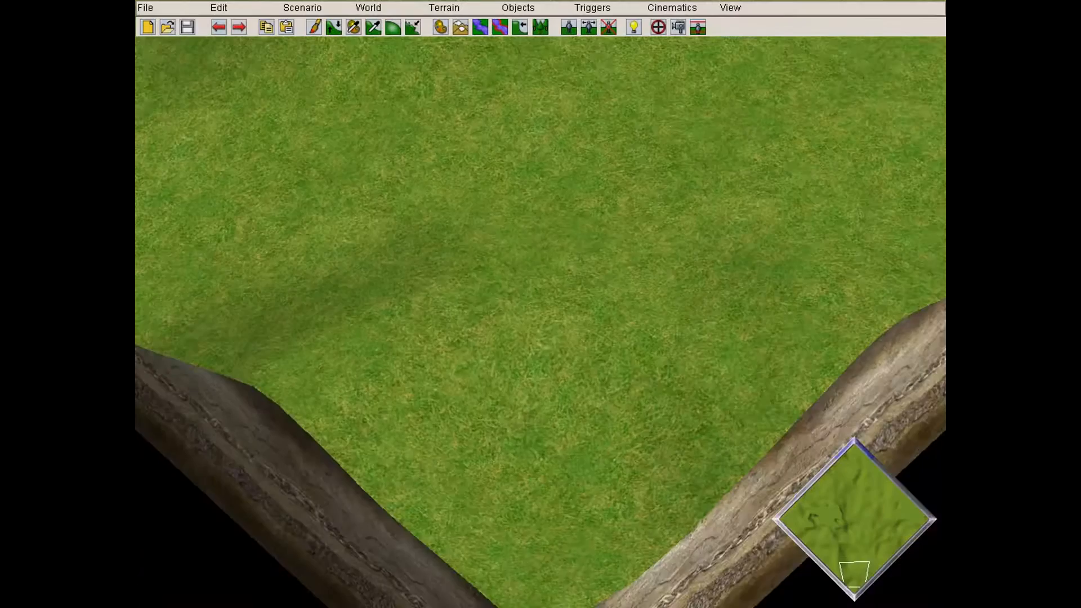
Look over the terrain of the default blank grass map
key("Up")
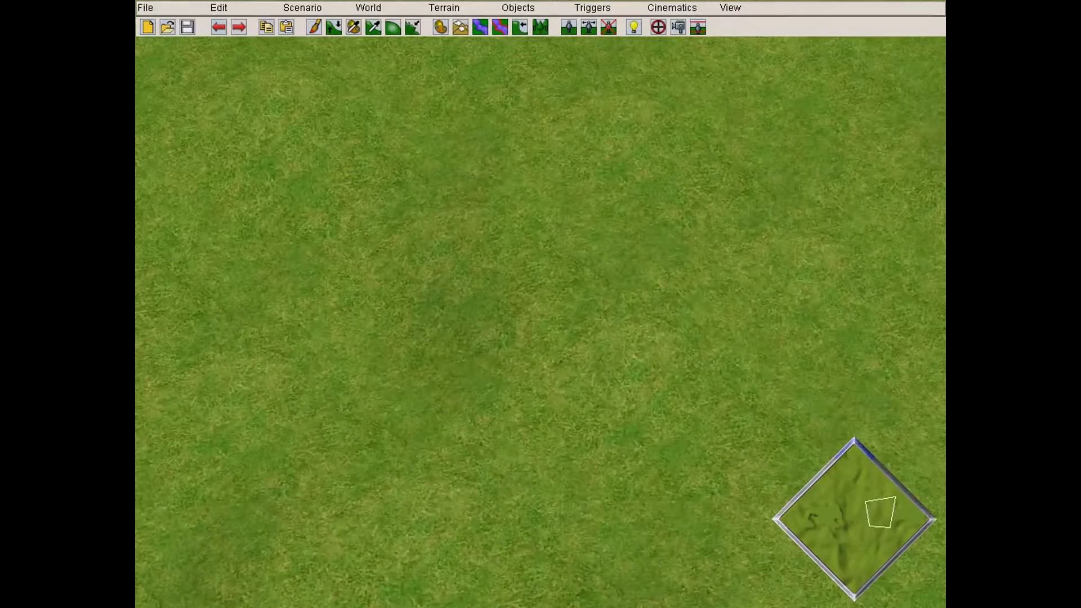
key("Down")
key("Left")
key("Up")
key("Up")
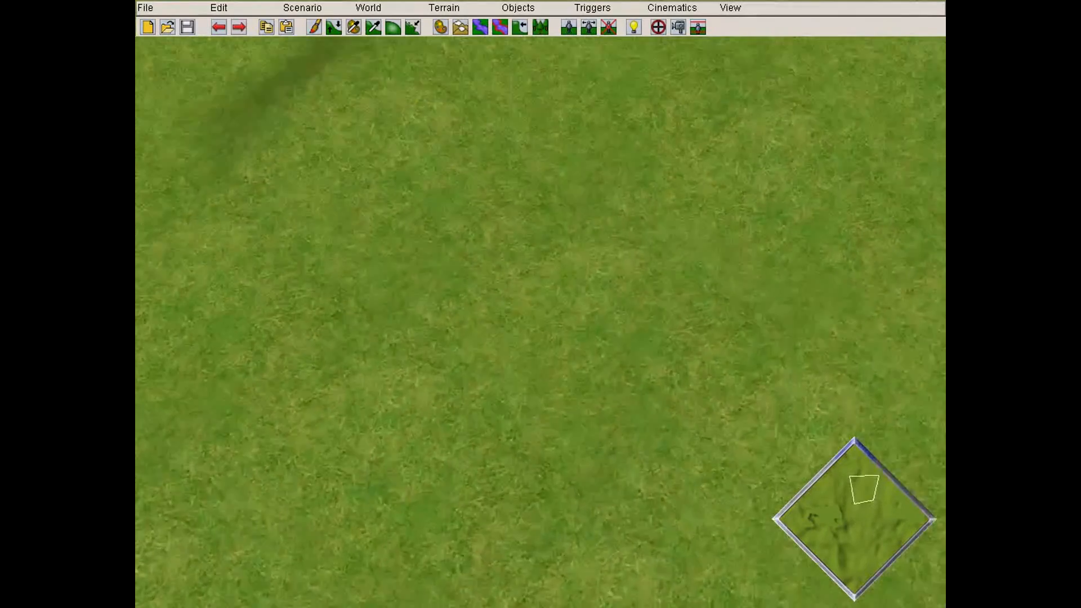
key("Left")
key("Down")
key("Up")
key("Left")
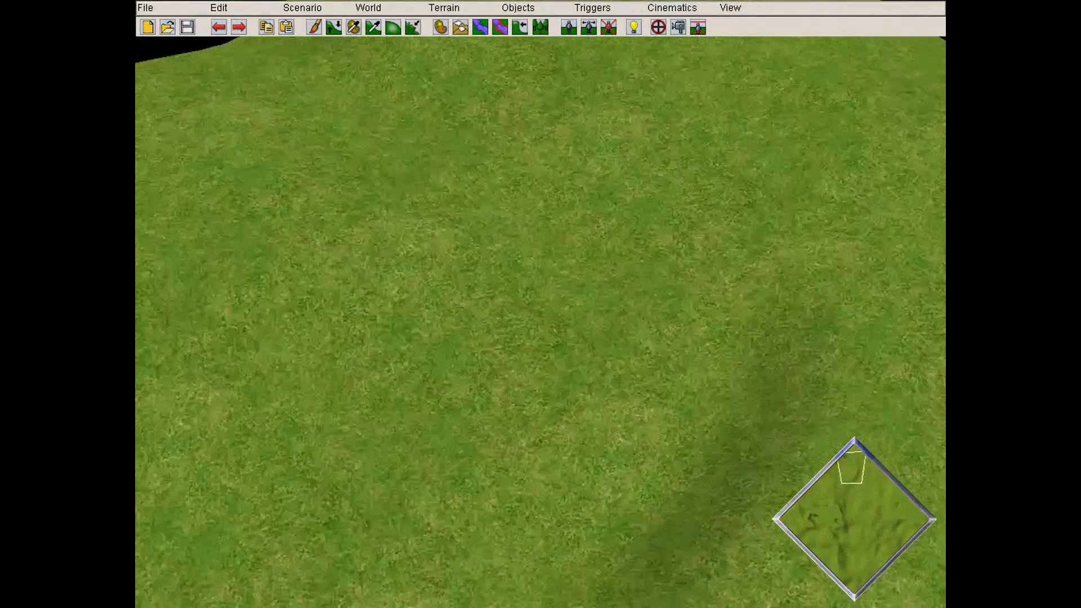
key("Down")
key("Right")
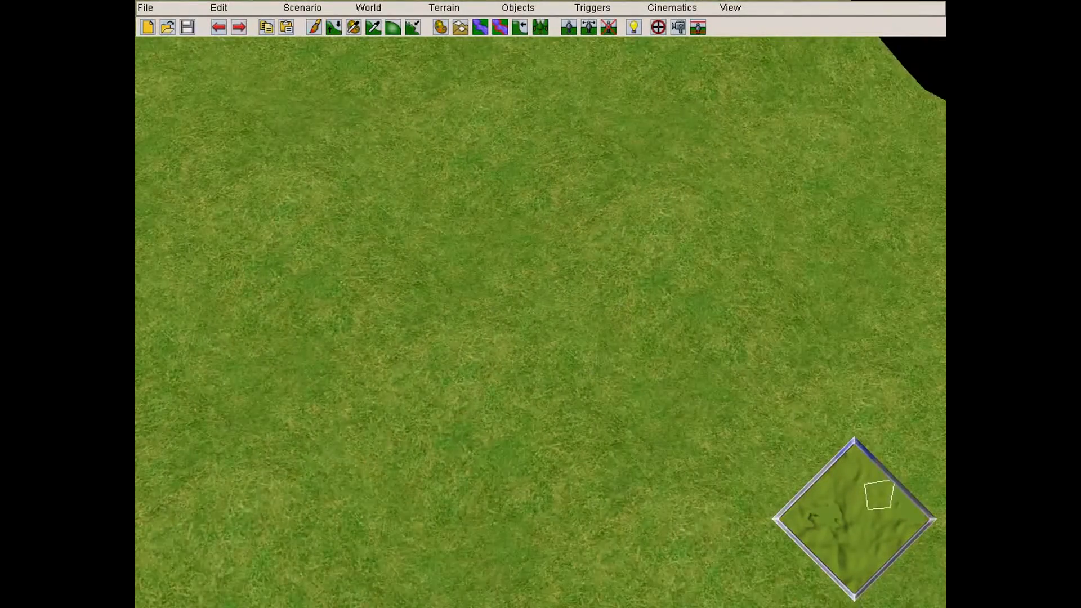
key("Up")
key("Left")
key("Up")
key("Left")
key("Down")
key("Left")
key("Up")
key("Left")
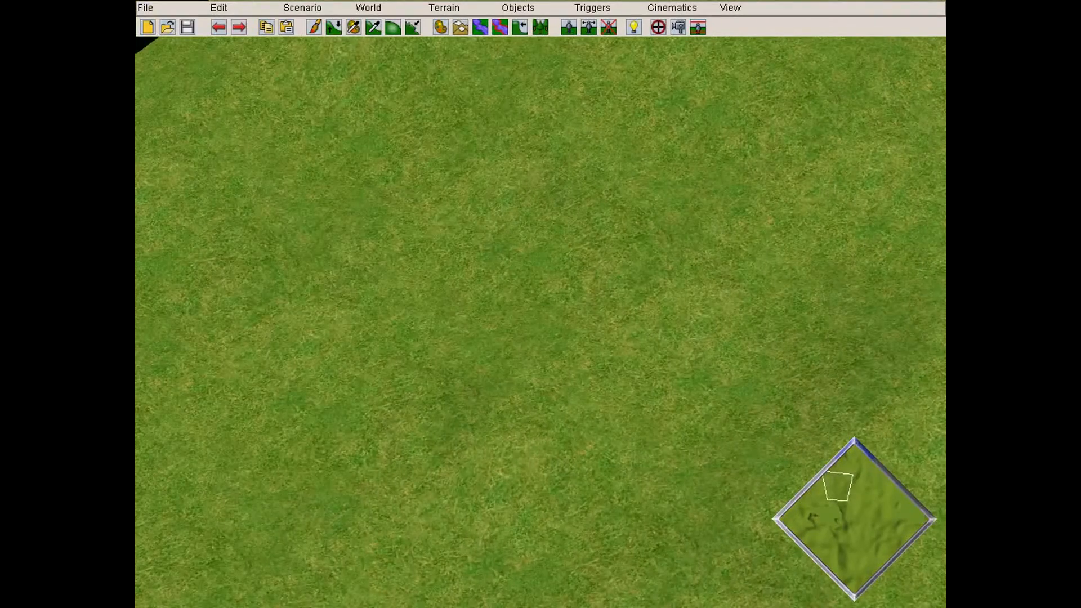
Start a new scenario and set its map type to land unknown
left_click(146, 8)
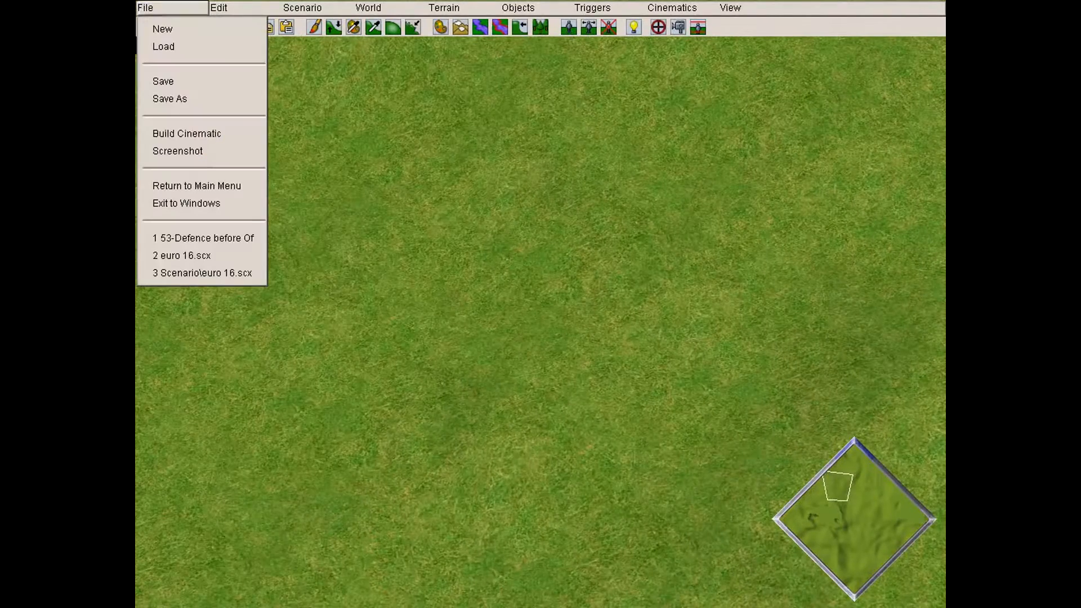
left_click(204, 29)
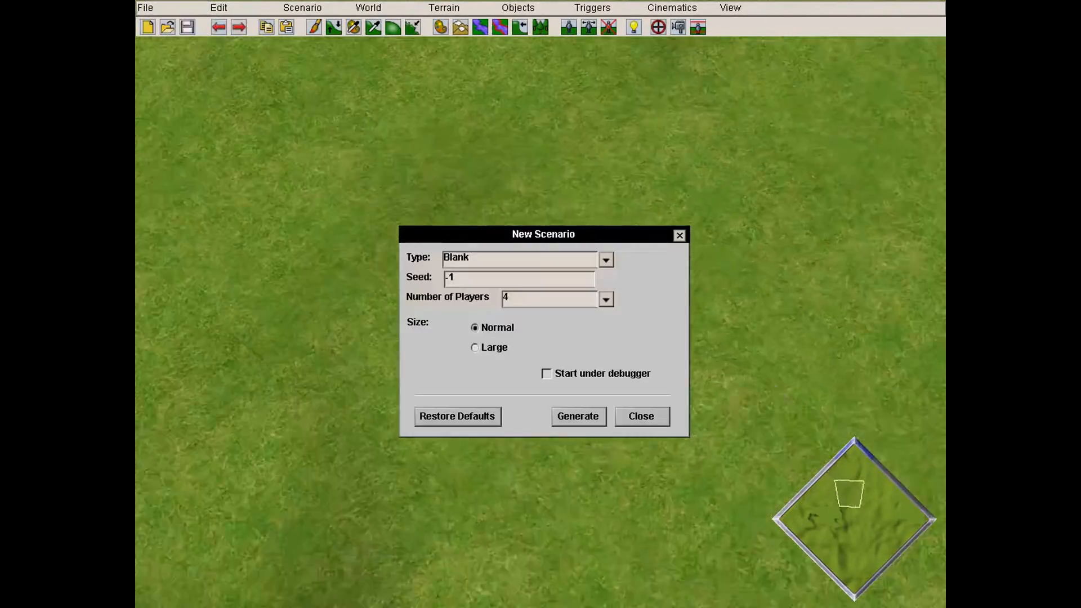
left_click(606, 259)
left_click_drag(606, 292, 606, 343)
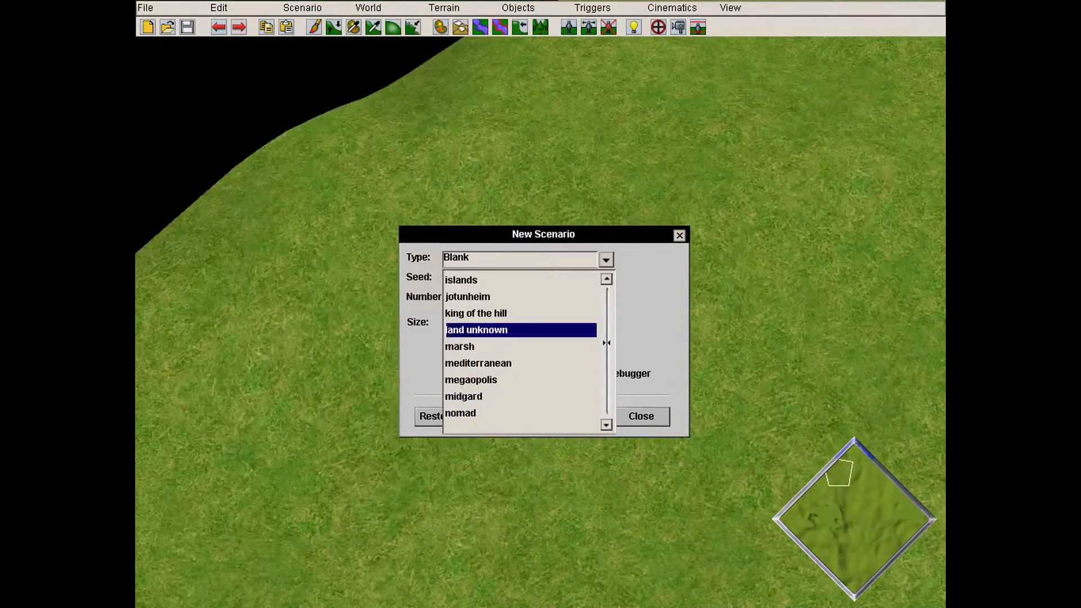
left_click(476, 330)
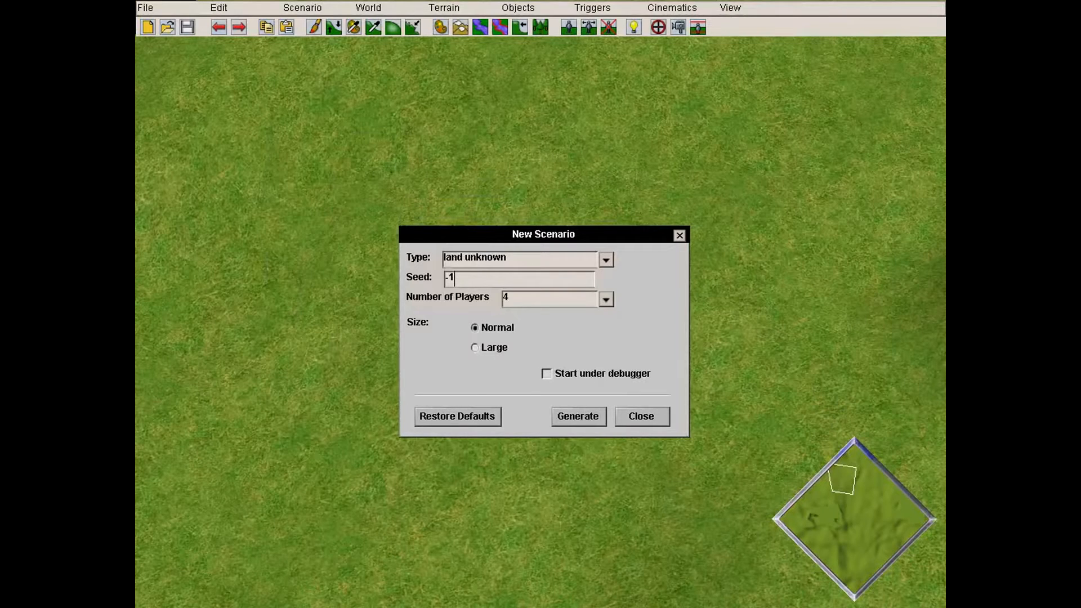
left_click(606, 259)
key("Escape")
key("Right")
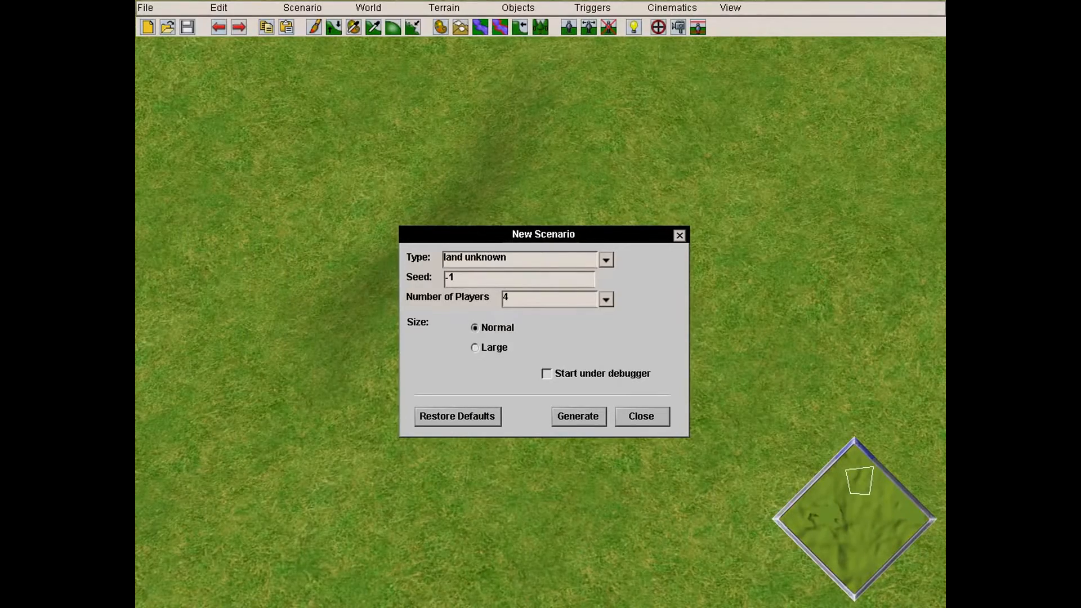
key("Up")
key("Left")
key("Down")
key("Right")
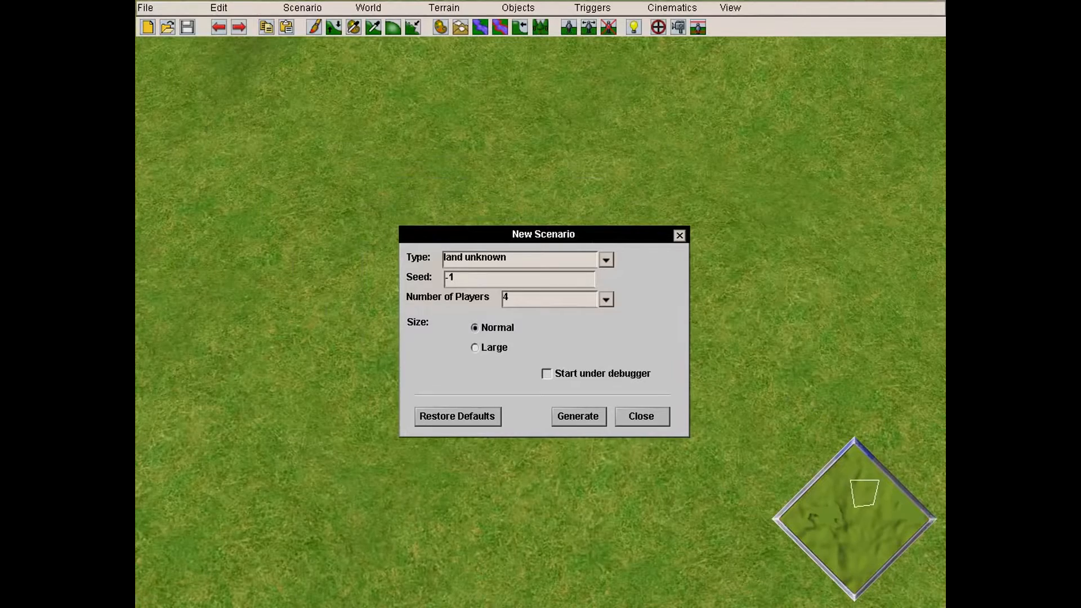
key("Right")
key("Left")
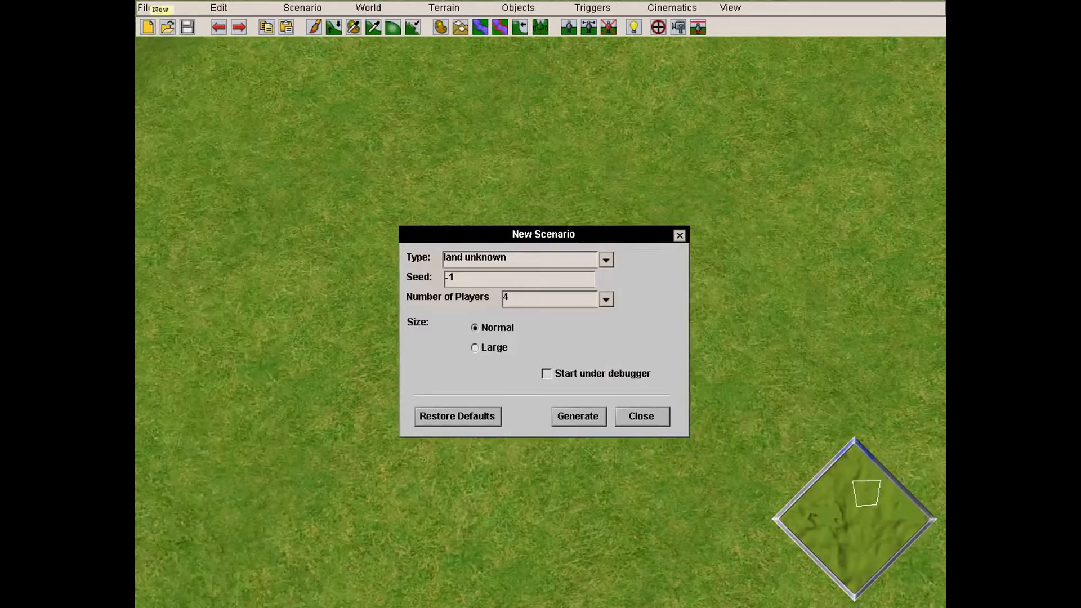
Set the new scenario's map size to Large
left_click(475, 347)
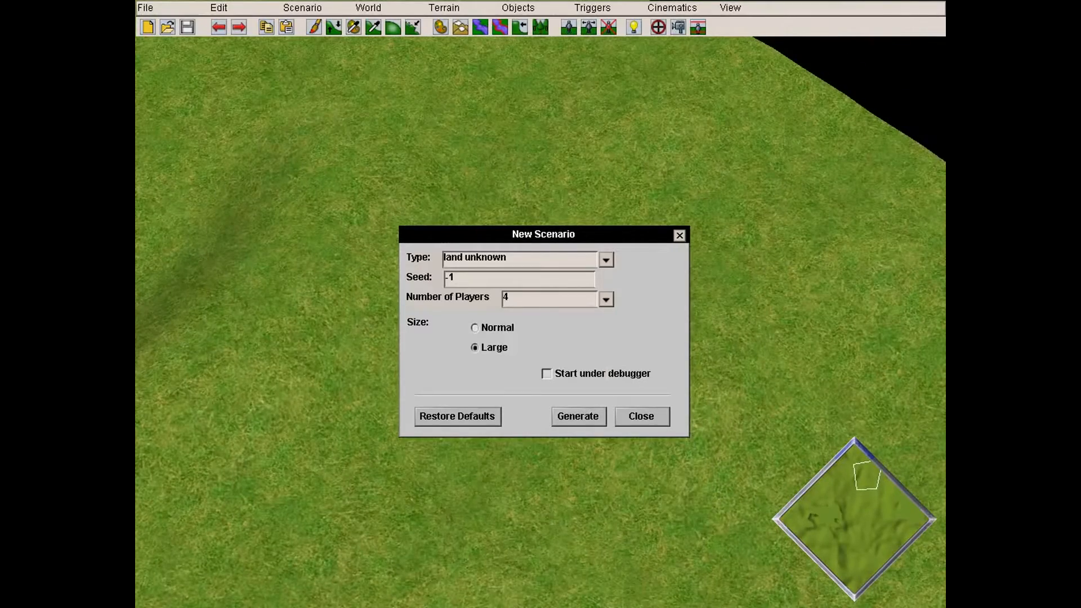
left_click(475, 327)
left_click(474, 347)
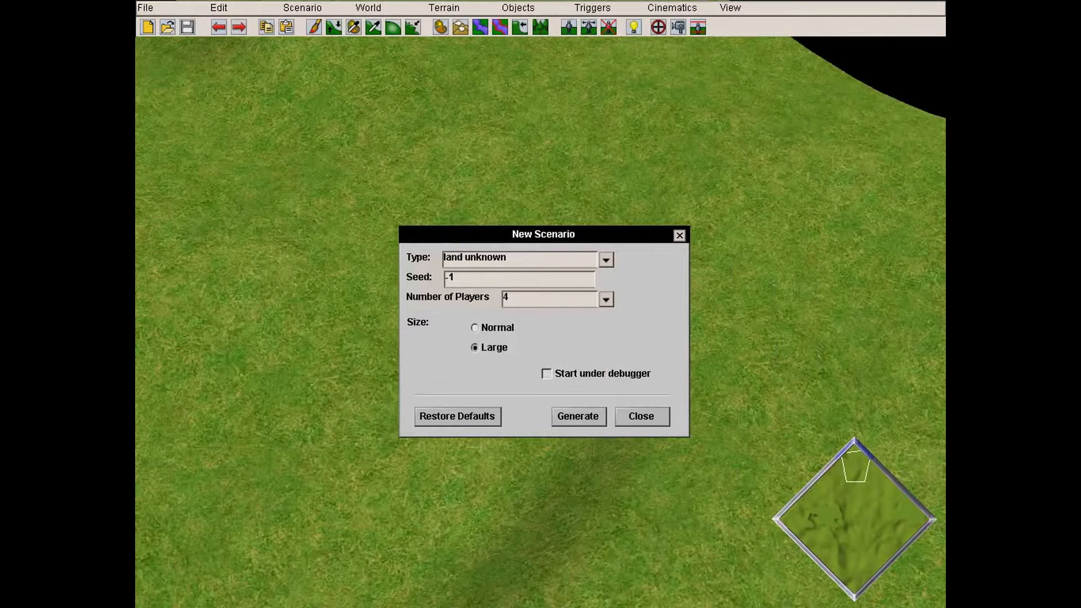
Change the new scenario's map type to erebus
left_click(606, 260)
scroll(481, 330, "down", 3)
scroll(481, 330, "up", 8)
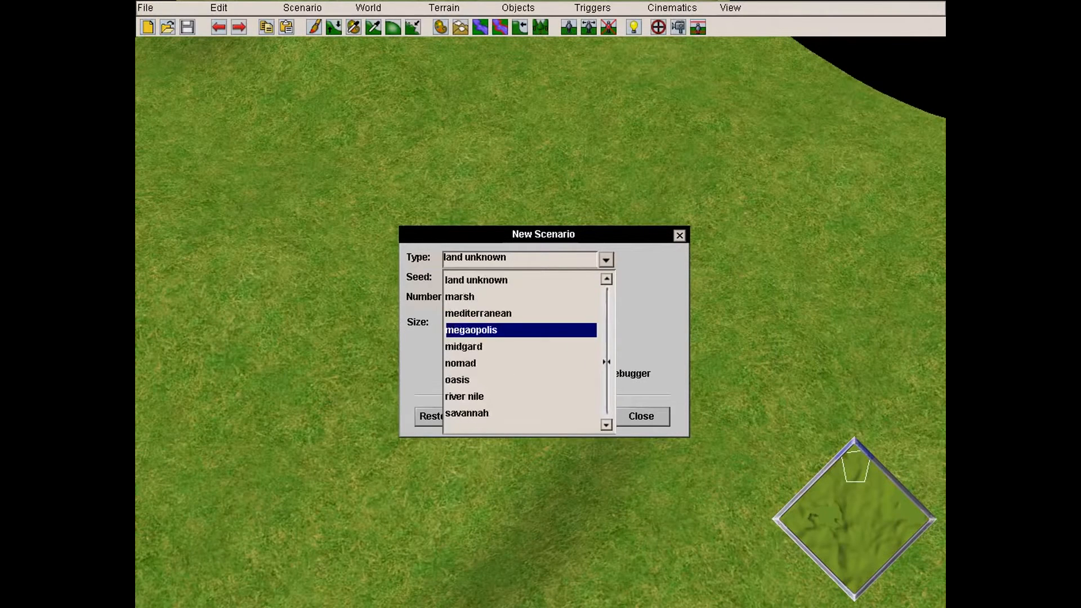
scroll(483, 330, "up", 5)
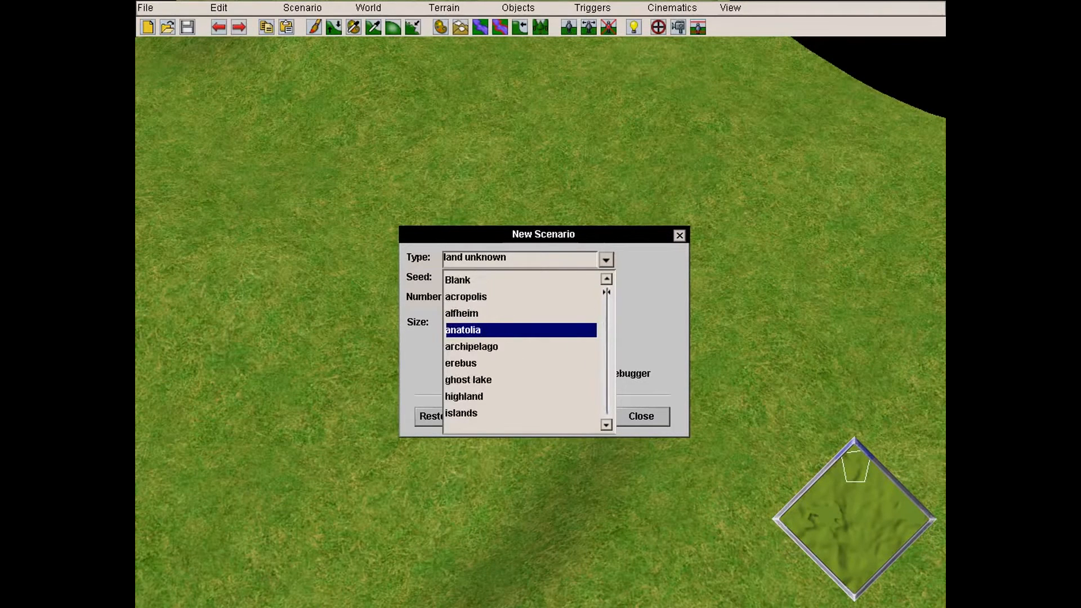
left_click(474, 363)
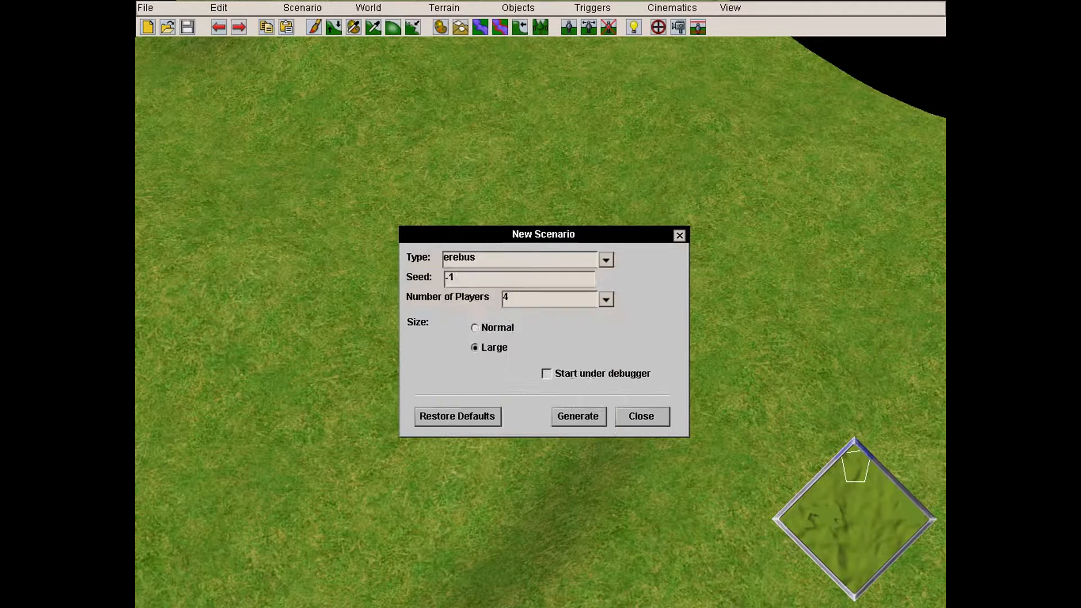
Check the number-of-players choices, keep 4 players and generate the erebus map
left_click(606, 260)
left_click(606, 260)
left_click(606, 299)
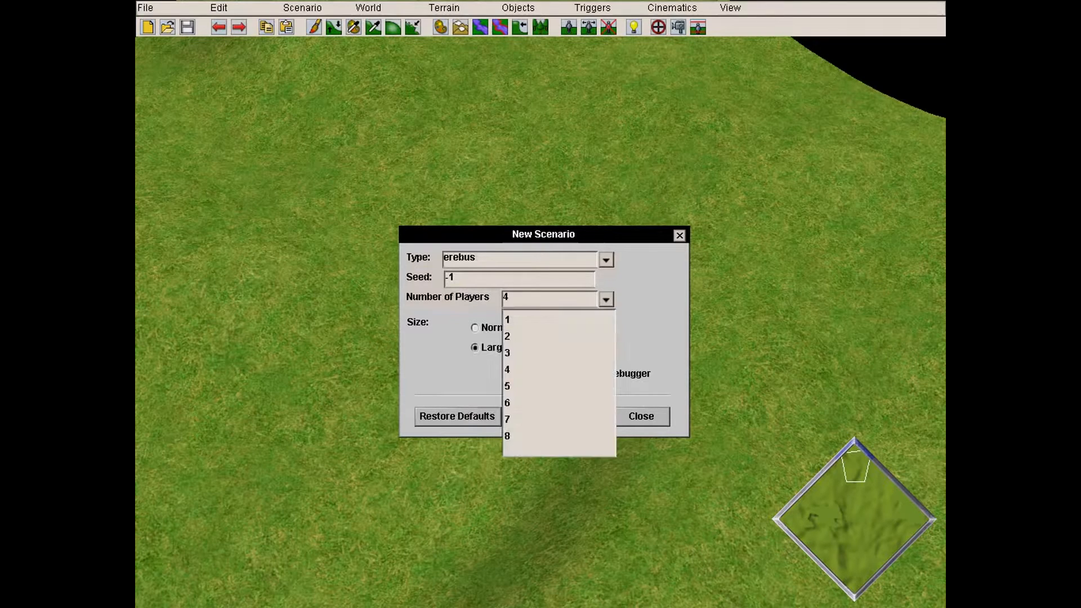
left_click(606, 300)
left_click(577, 416)
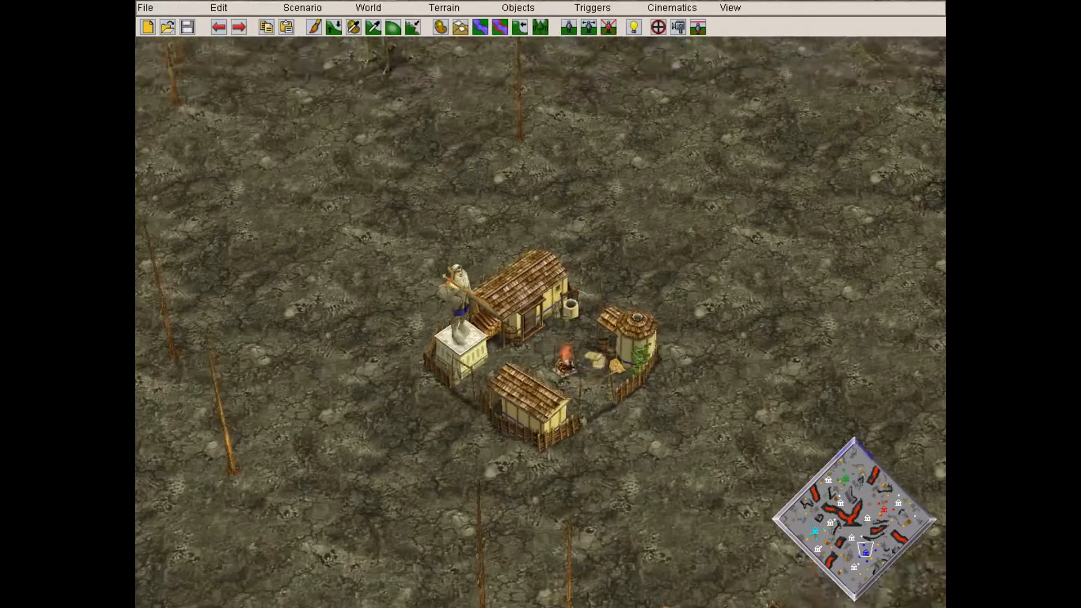
Examine the generated erebus map around the starting settlement and toward the map's centre
key("Up")
key("Right")
key("Down")
key("Right")
key("Left")
key("Up")
key("Right")
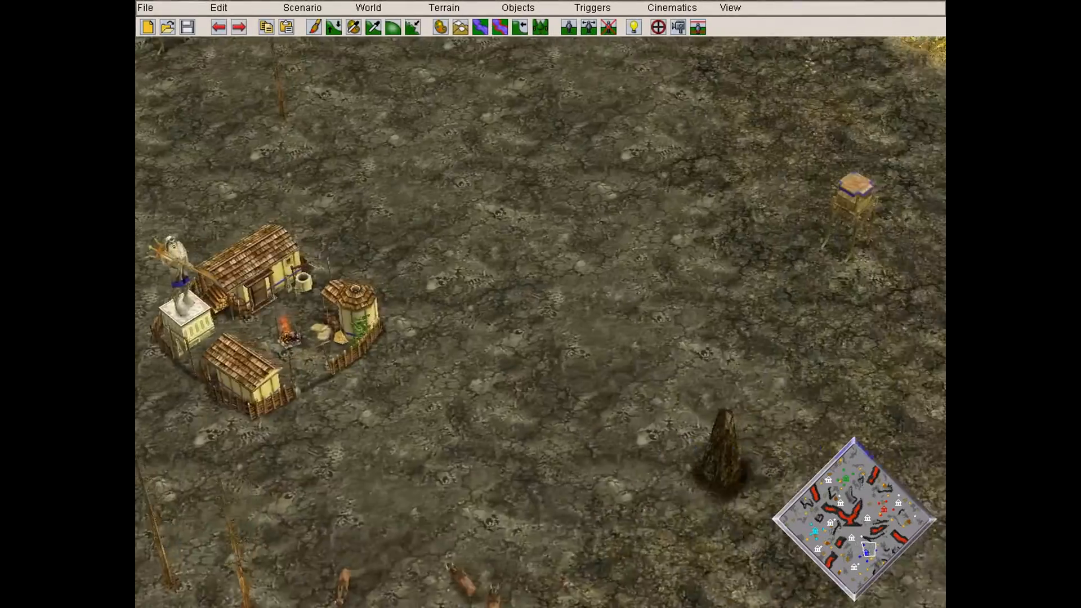
key("Left")
key("Up")
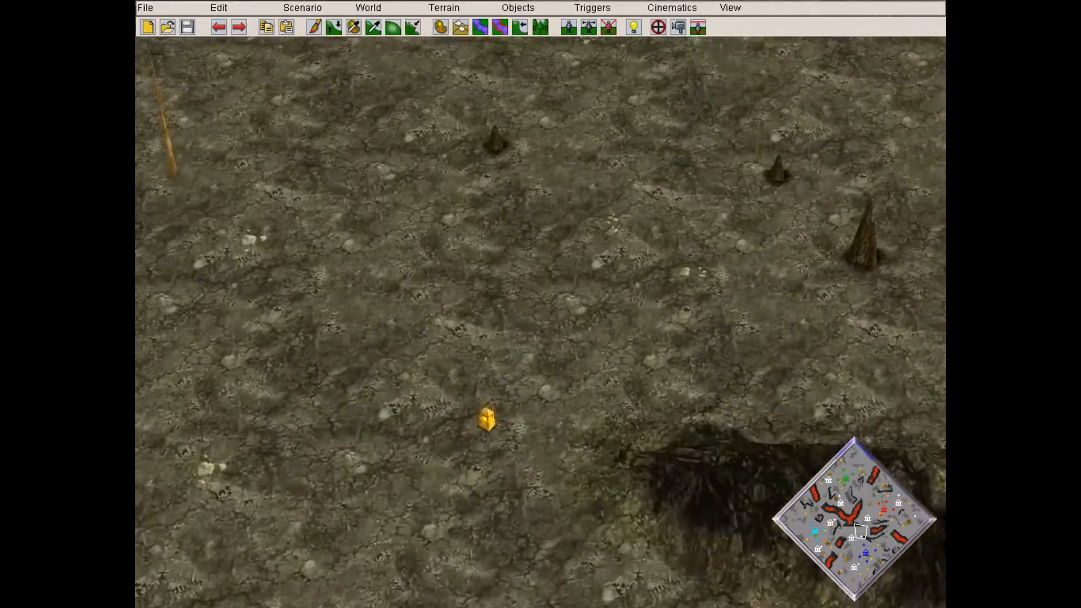
key("Up")
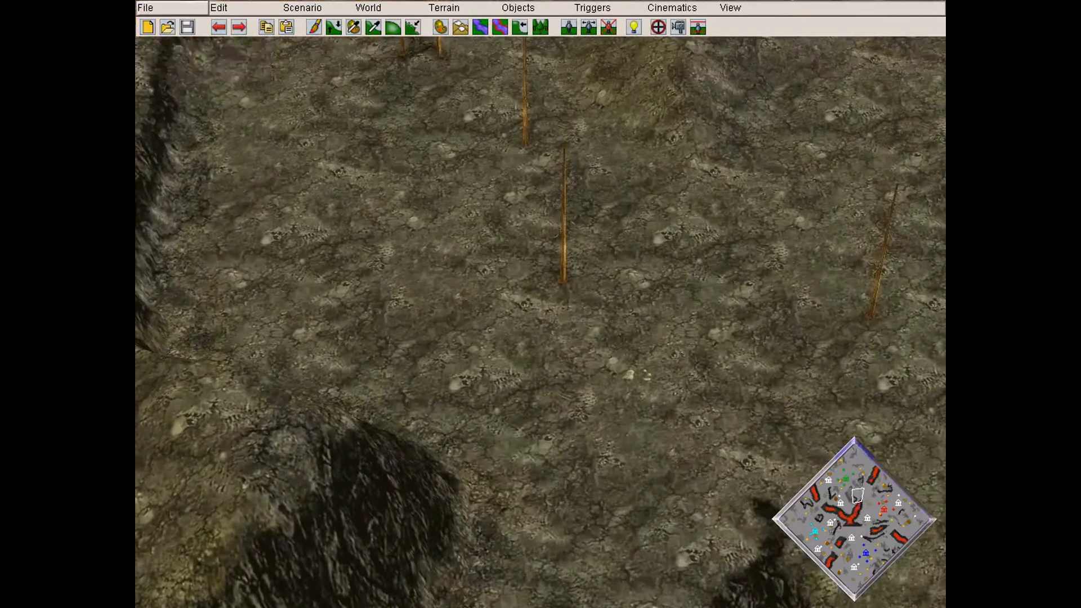
Save the scenario in the Scenario folder under the filename test
left_click(145, 8)
key("Left")
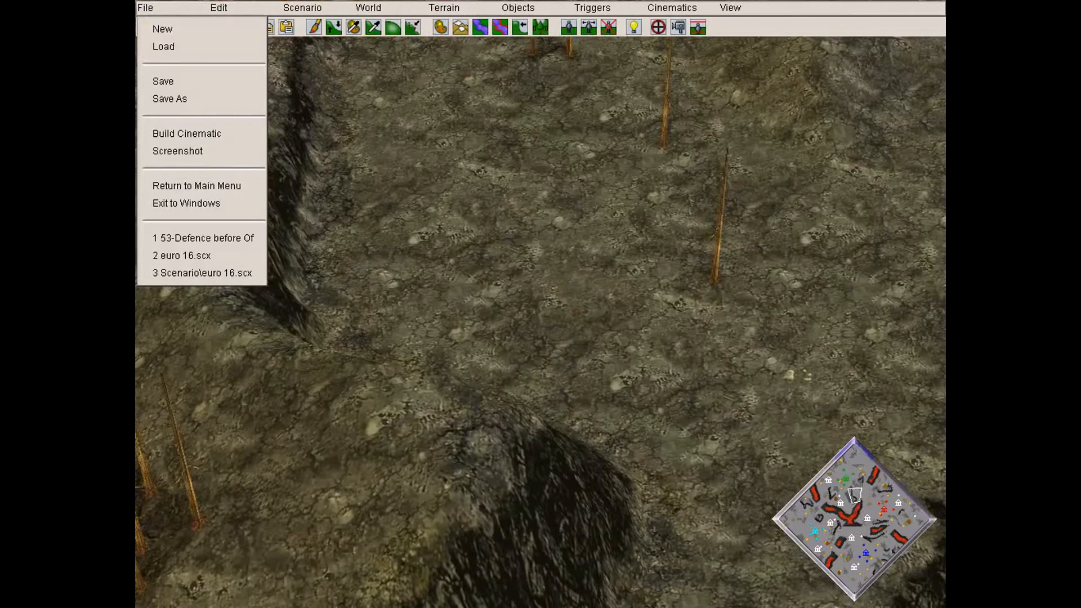
left_click(203, 81)
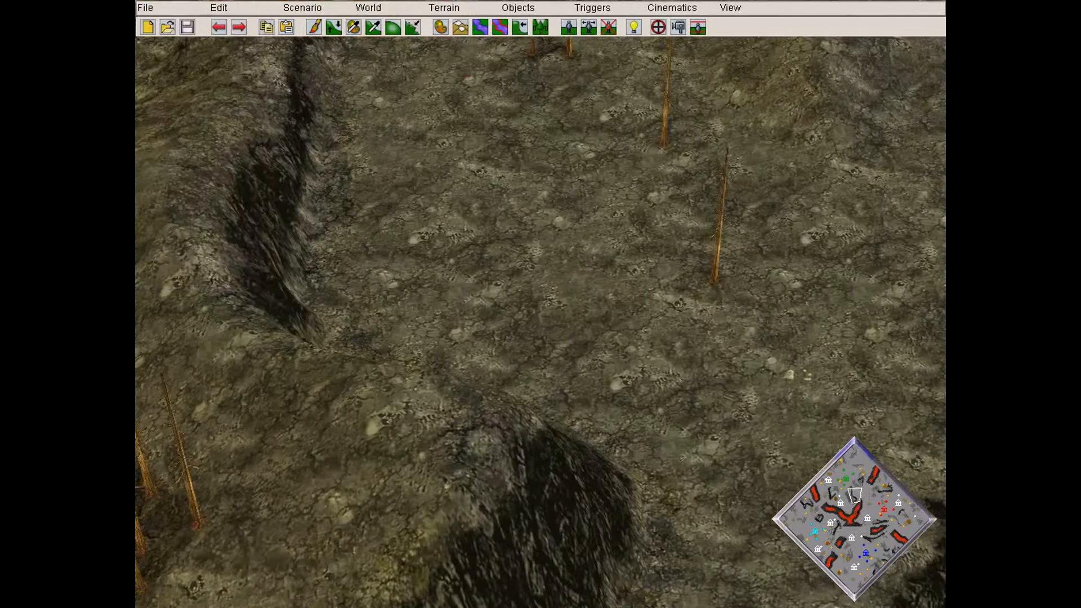
left_click_drag(350, 363, 730, 364)
type("test")
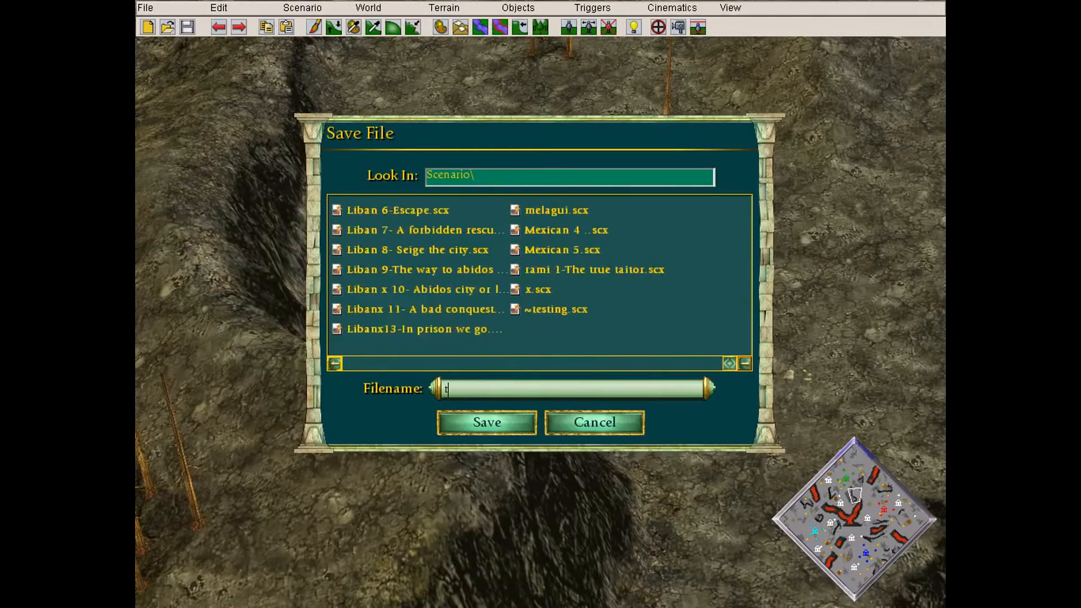
key("Return")
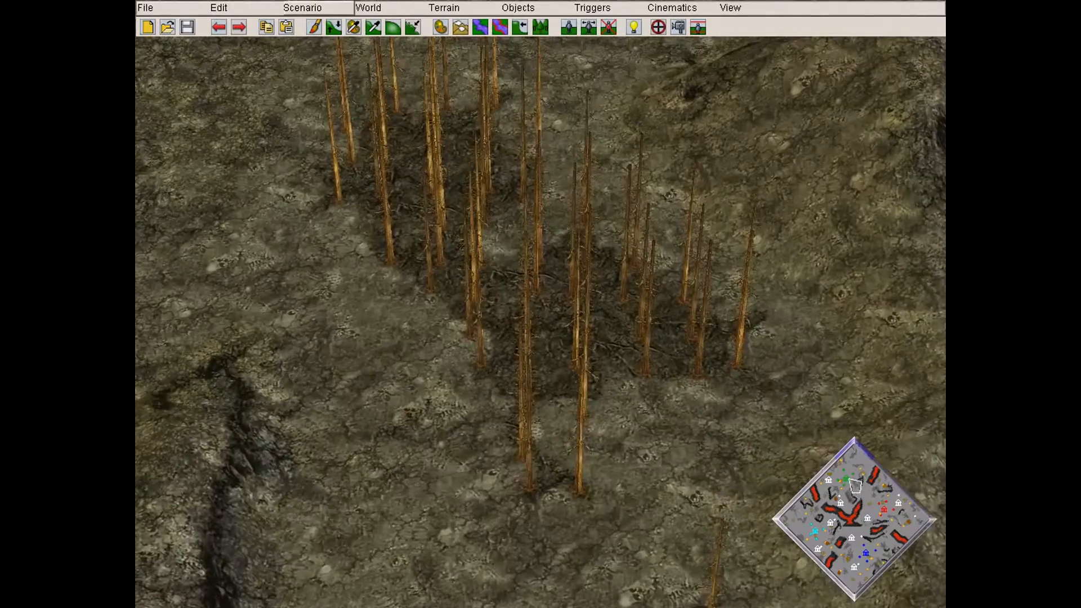
Open the scenario's player data and name player 1 Rtsgamer and player 2 Kamos
left_click(302, 7)
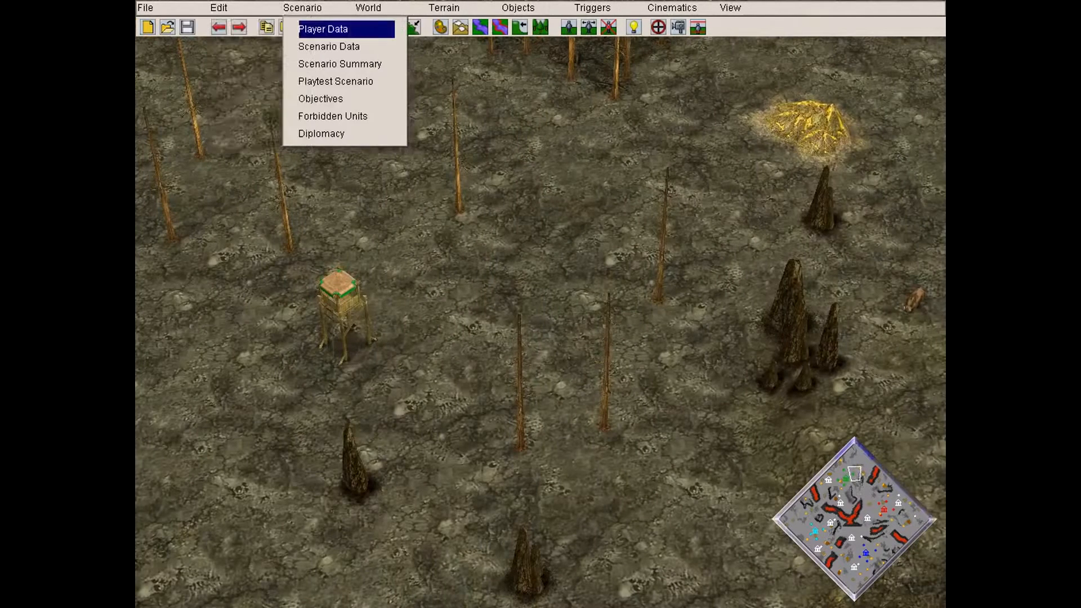
left_click(323, 28)
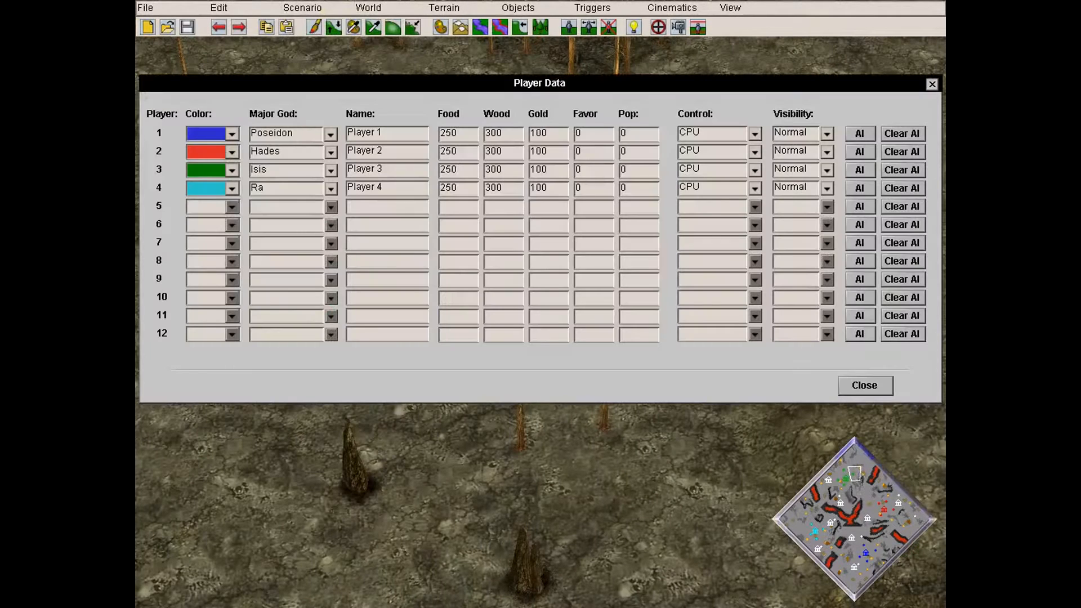
left_click(365, 133)
type("Rtsgamer")
left_click(365, 151)
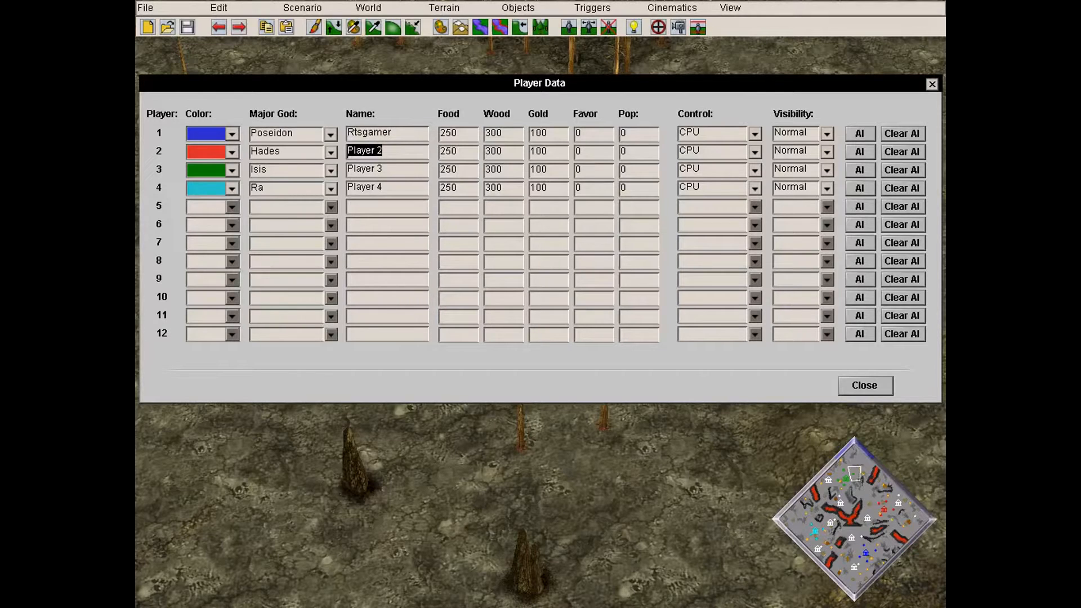
type("Kamo")
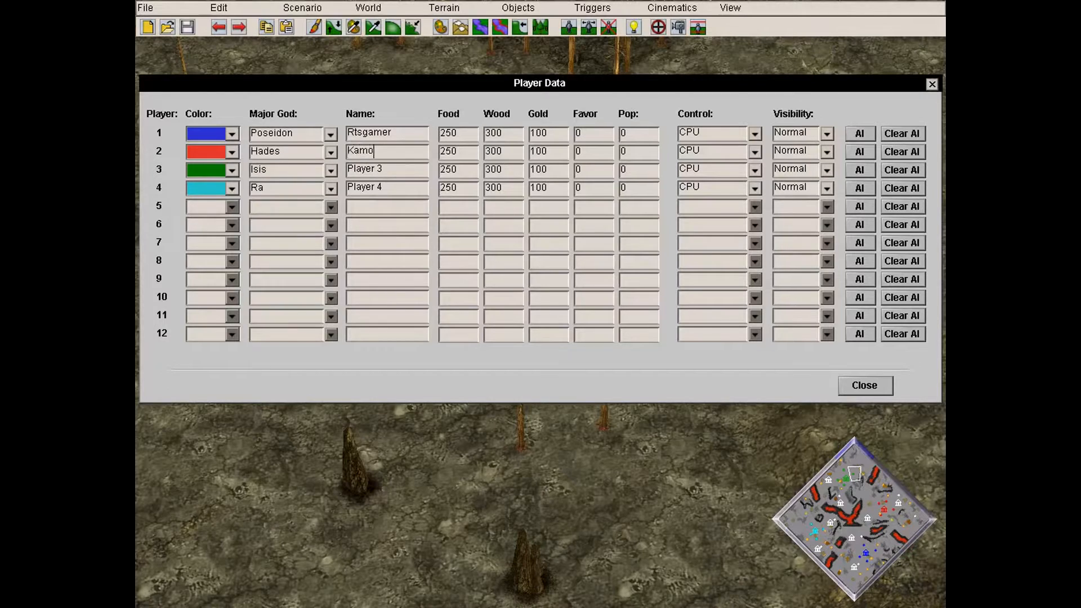
type("s")
Name player 3 Kemsyt and player 4 Ajax in the player data
key("Tab")
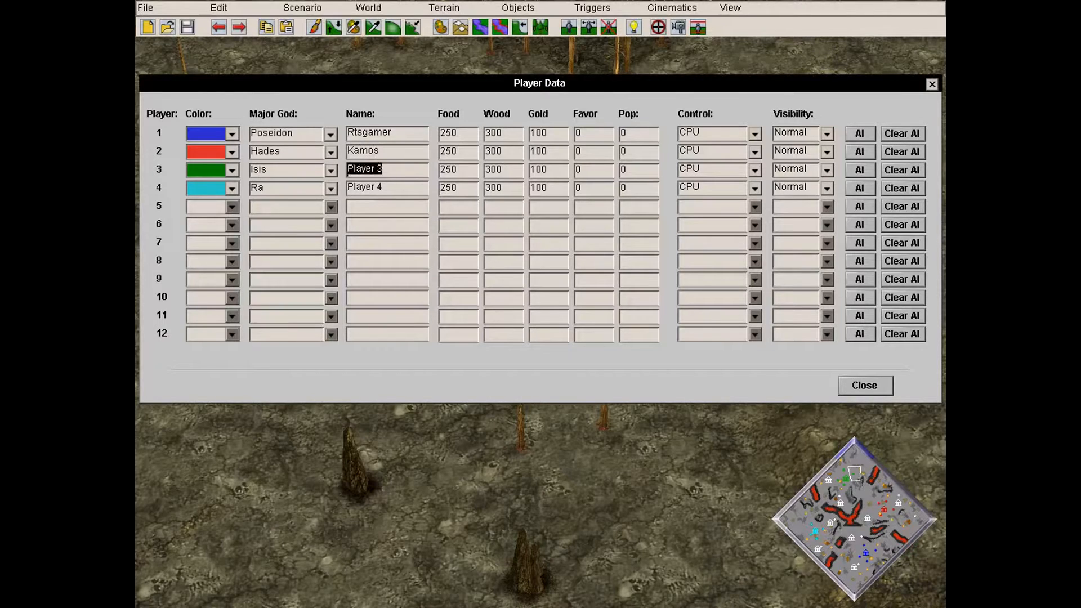
type("Kems")
key("BackSpace")
type("syt")
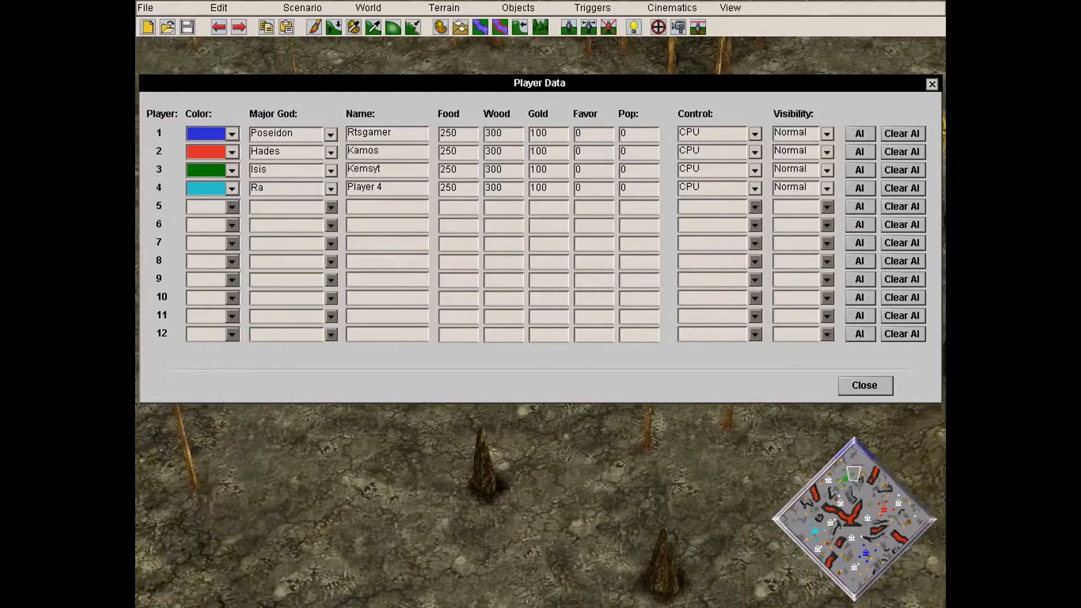
key("ctrl+a")
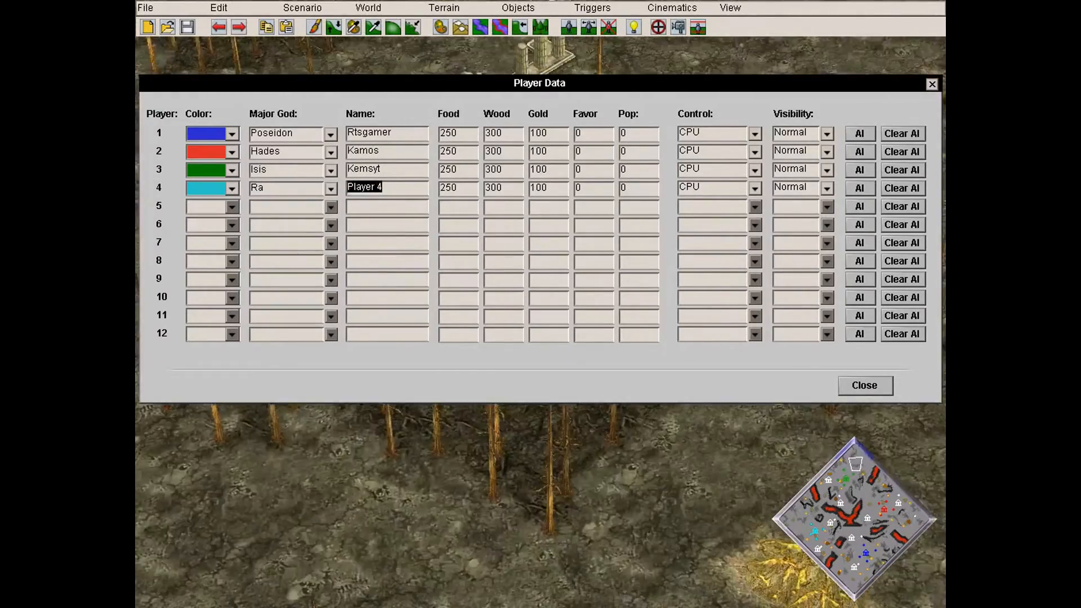
type("Ajax")
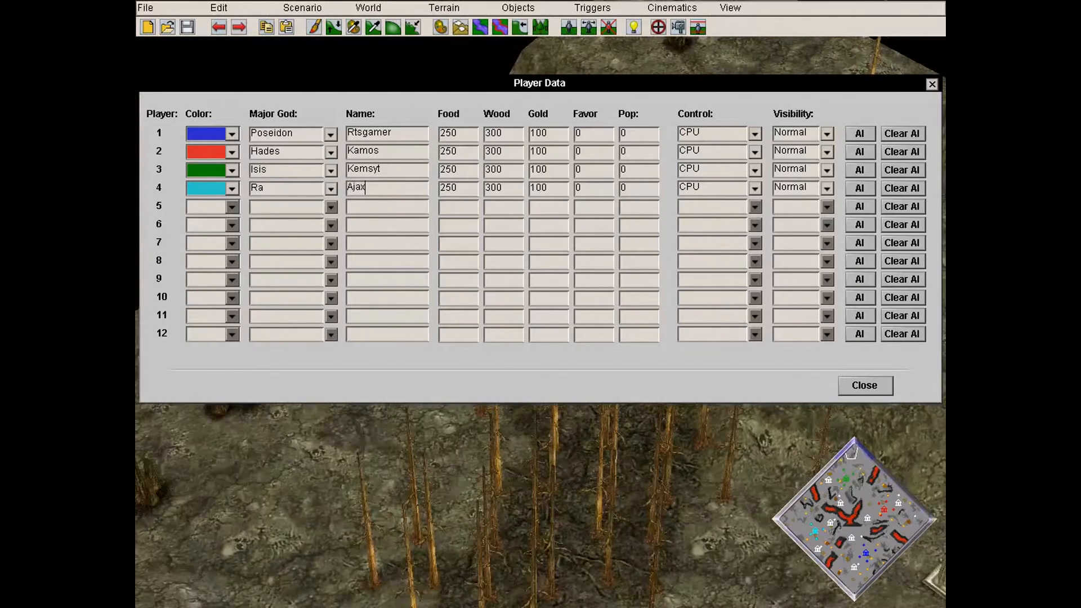
left_click(755, 133)
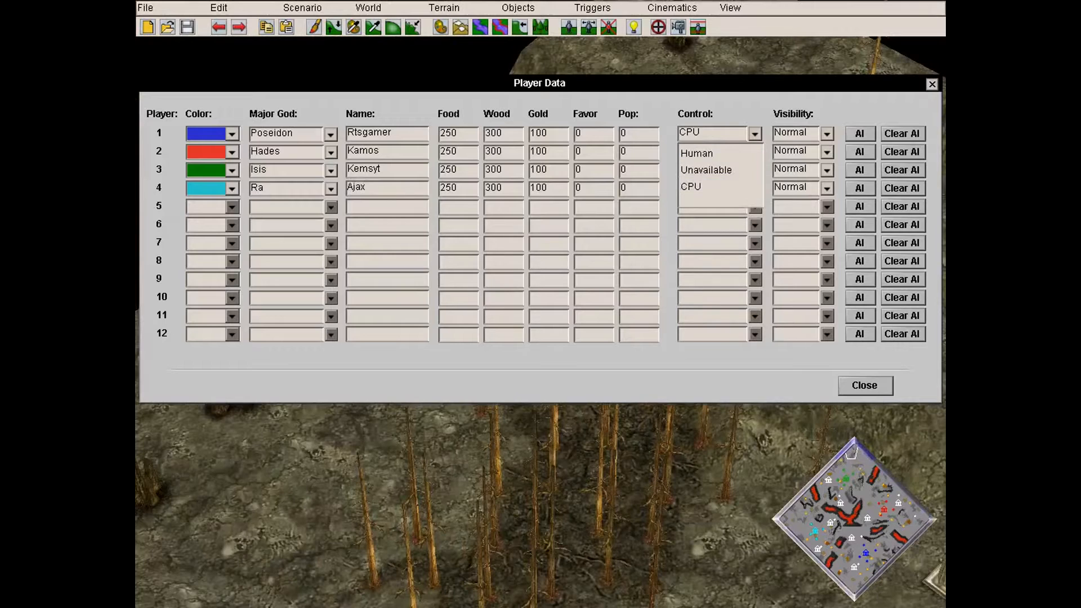
key("Escape")
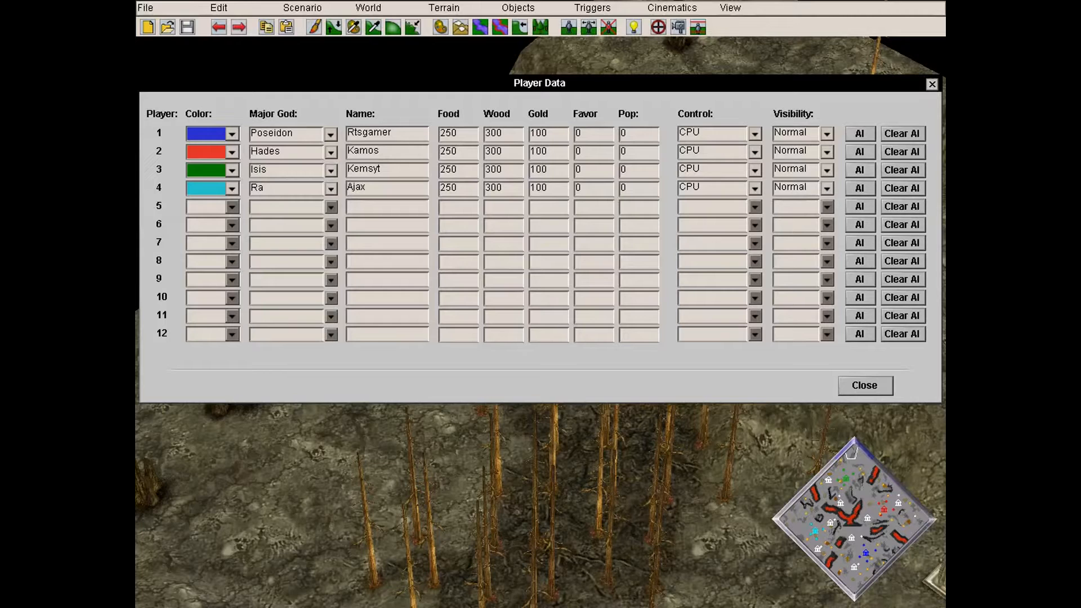
key("Escape")
left_click(303, 8)
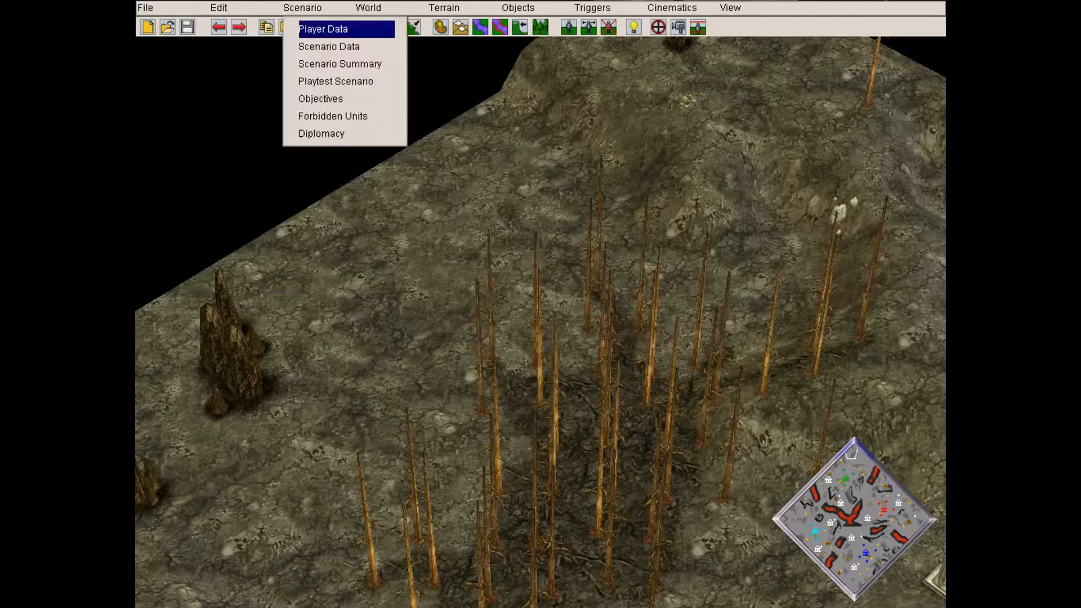
left_click(323, 29)
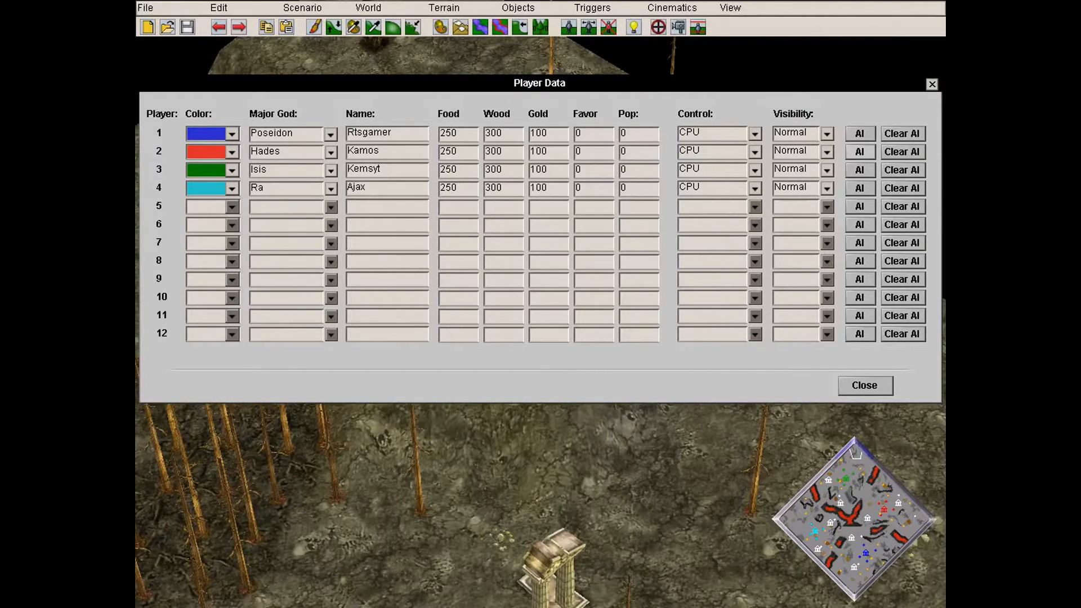
Assign the AI script aomdefaultai.xs from the AI2 folder to player 2
left_click(860, 151)
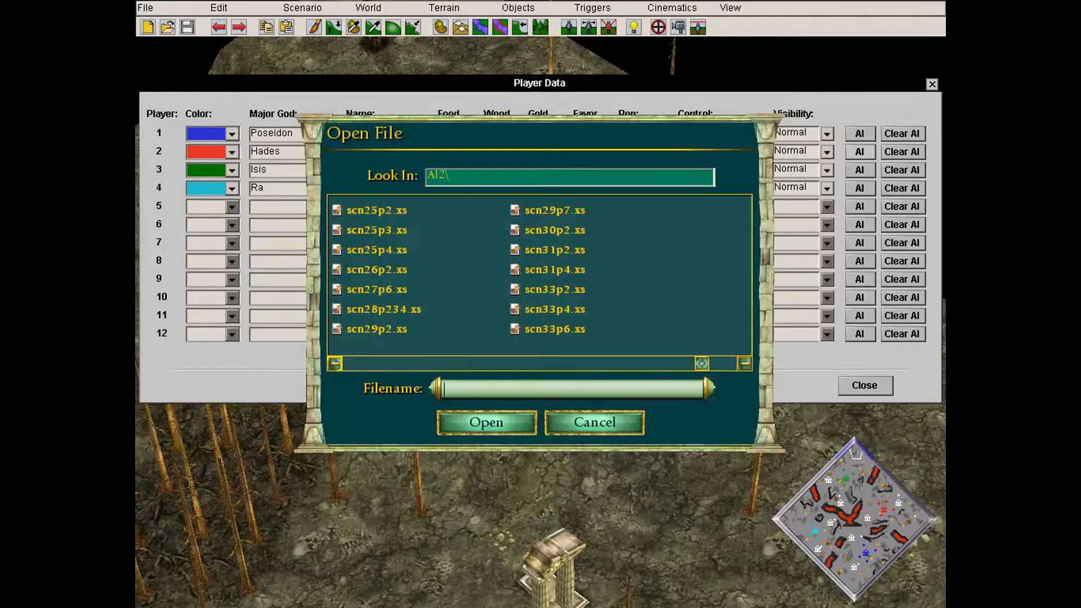
scroll(539, 276, "right", 1)
scroll(540, 275, "left", 20)
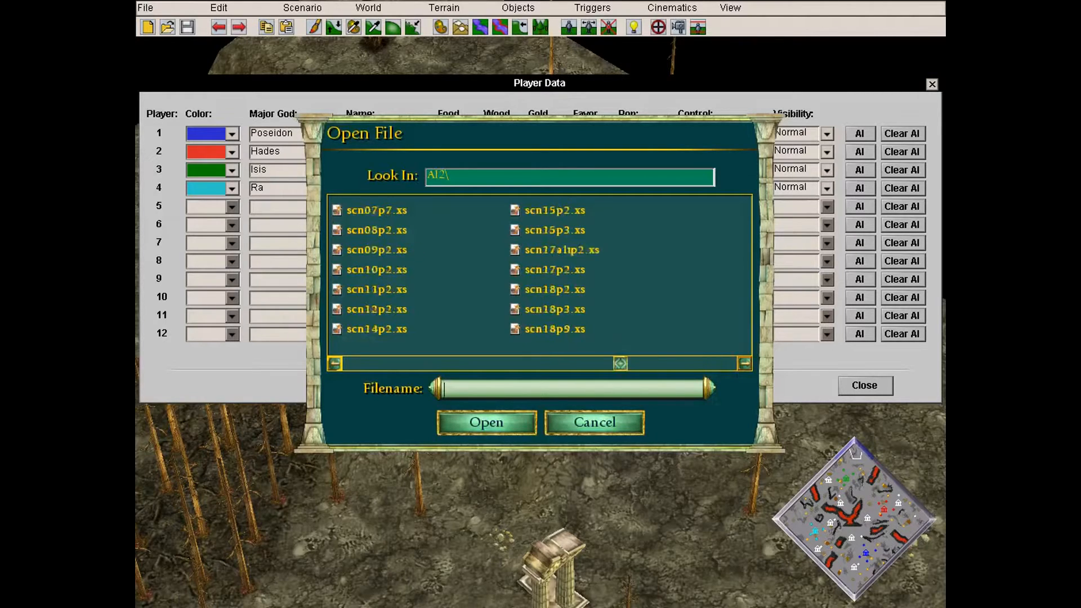
scroll(540, 276, "left", 3)
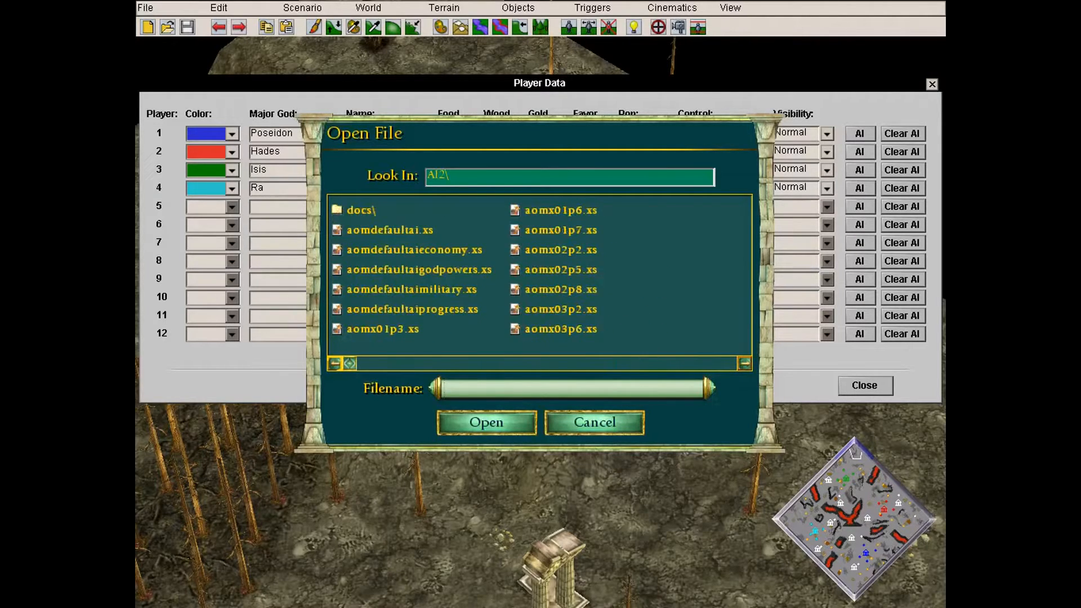
left_click(389, 230)
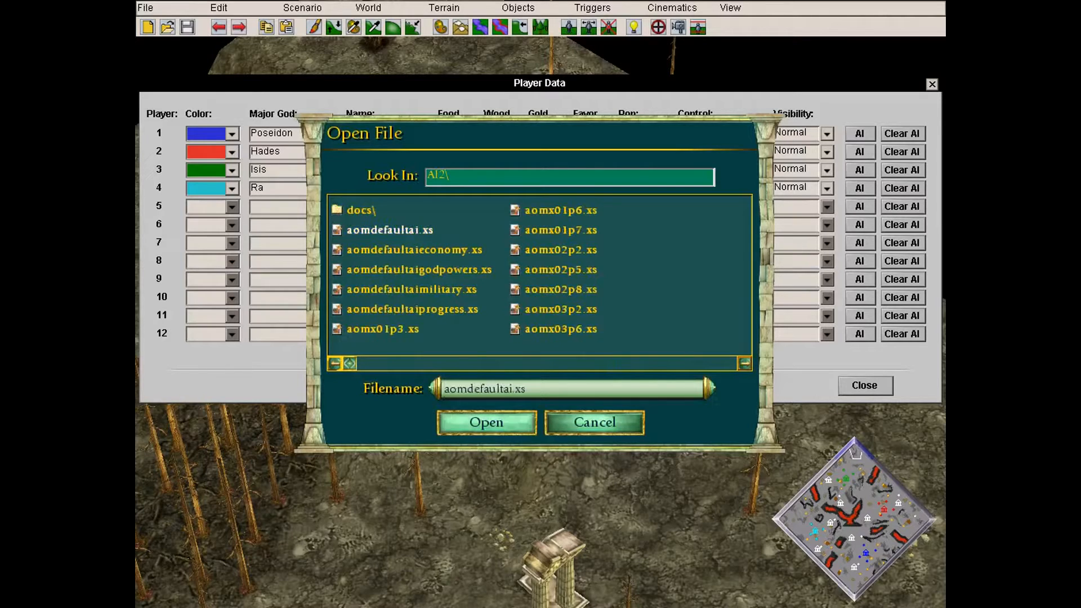
left_click(486, 422)
Assign the AI script aomdefaultai.xs to player 3 and player 4 as well
left_click(860, 170)
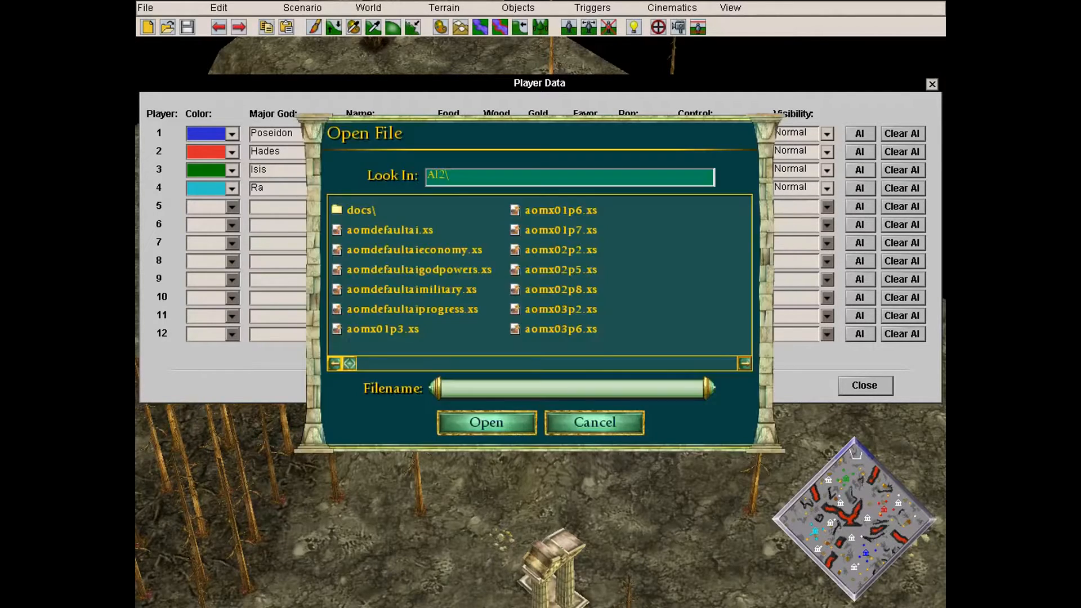
left_click(390, 230)
left_click(486, 423)
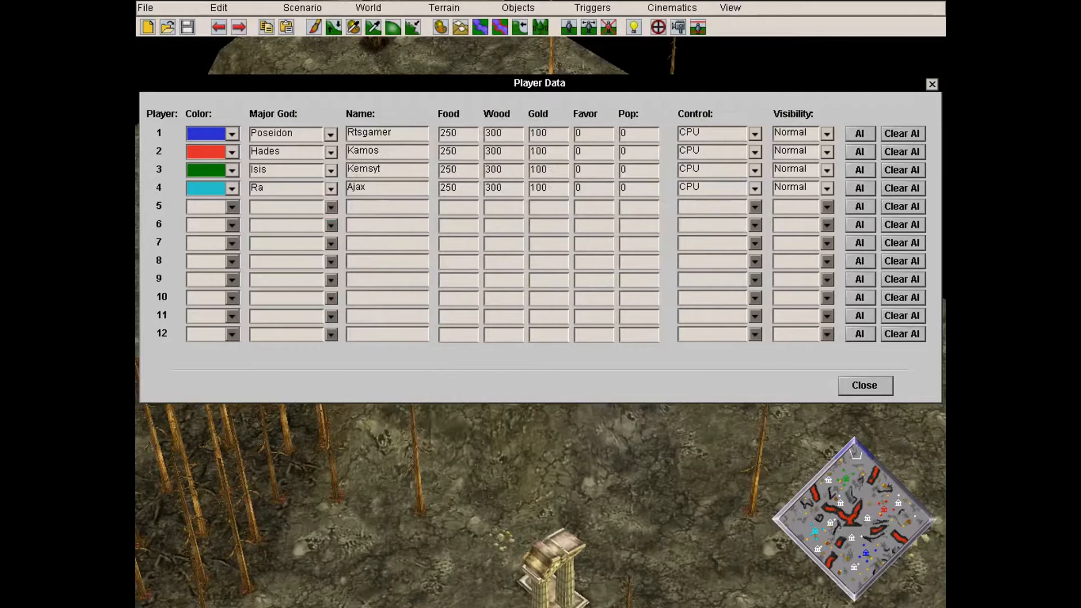
left_click(860, 188)
left_click(389, 230)
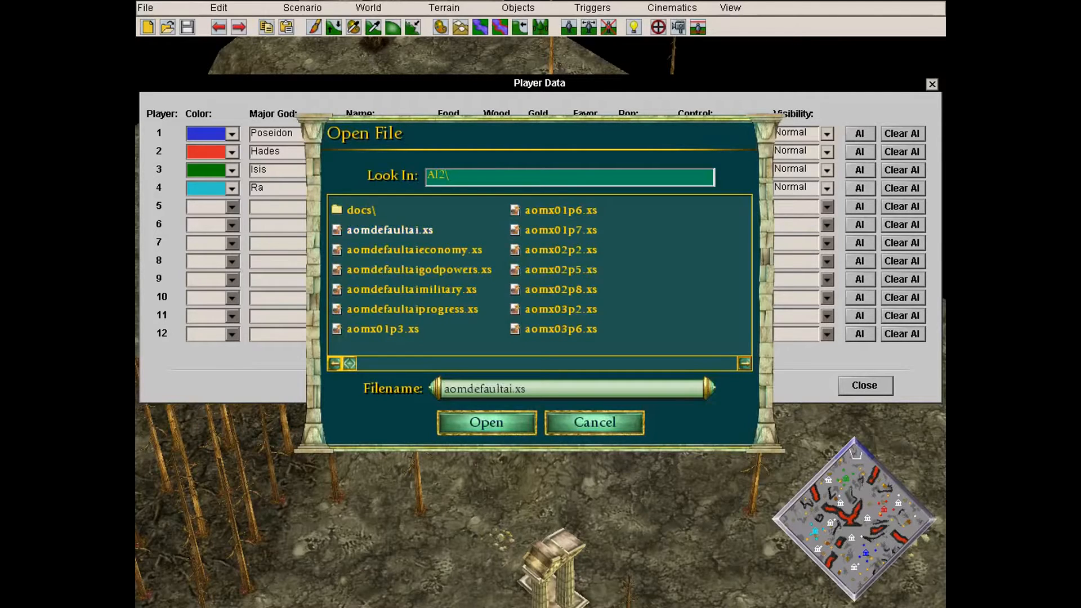
left_click(487, 423)
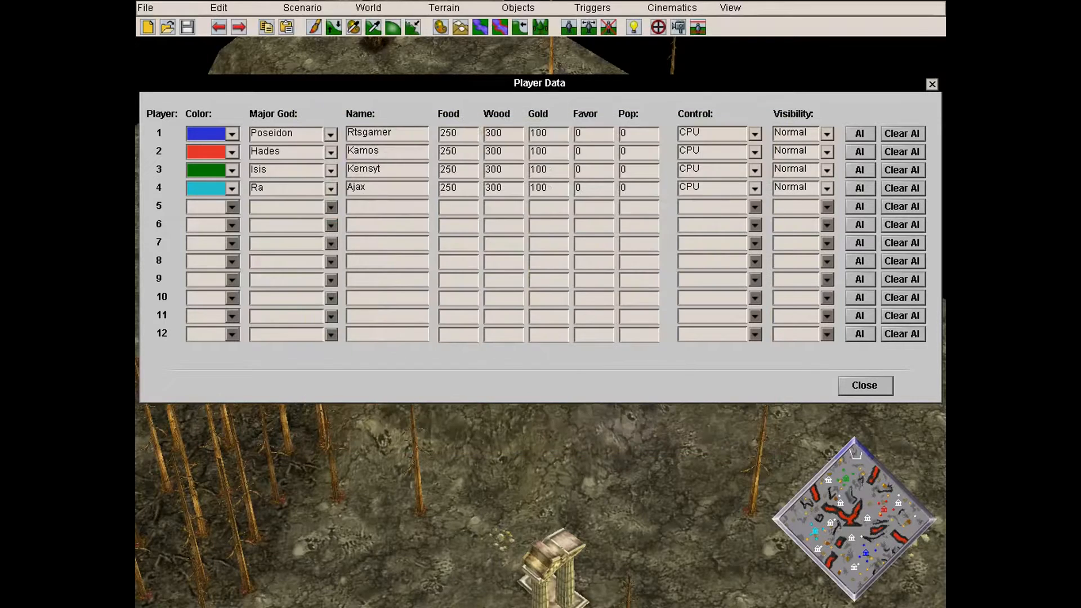
Set player 1's control to Human in the player data
left_click(755, 133)
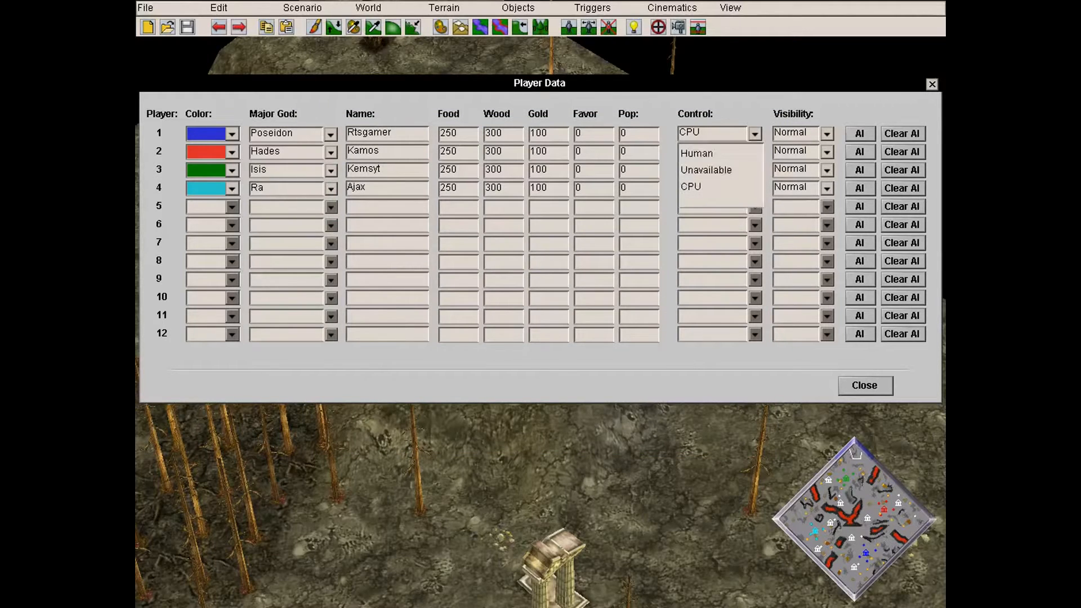
left_click(696, 152)
key("Left")
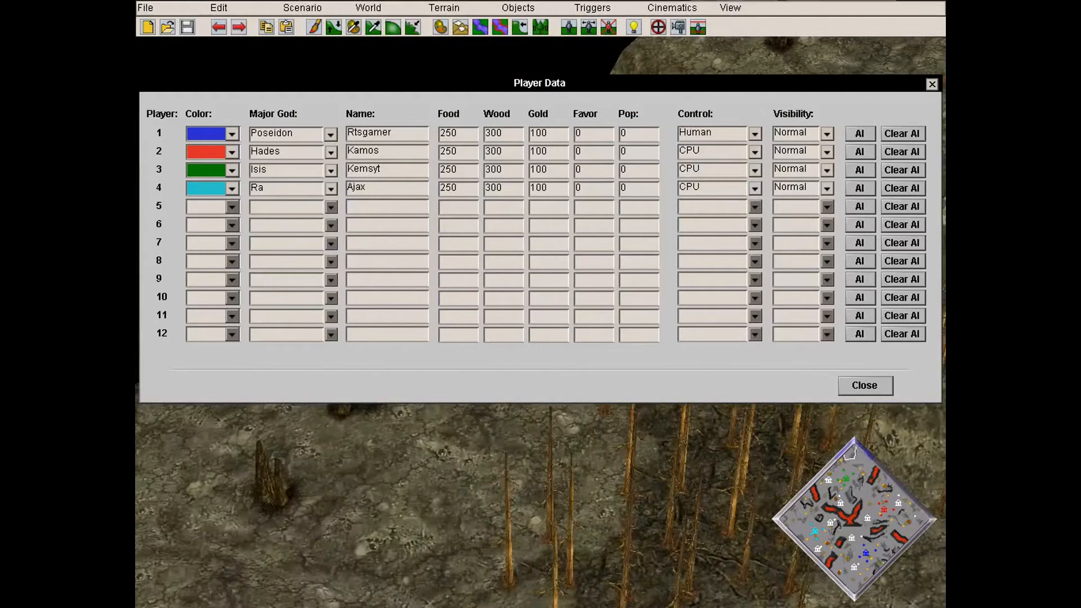
Set player 1's starting food, wood and gold to 400 each
left_click_drag(457, 133, 440, 134)
left_click(457, 133)
left_click_drag(457, 134, 446, 135)
left_click(457, 134)
left_click_drag(457, 134, 440, 135)
type("400")
key("Tab")
type("400")
key("Tab")
type("400")
key("Tab")
Enter 30 as the Pop value and close the player data
key("Tab")
left_click(626, 152)
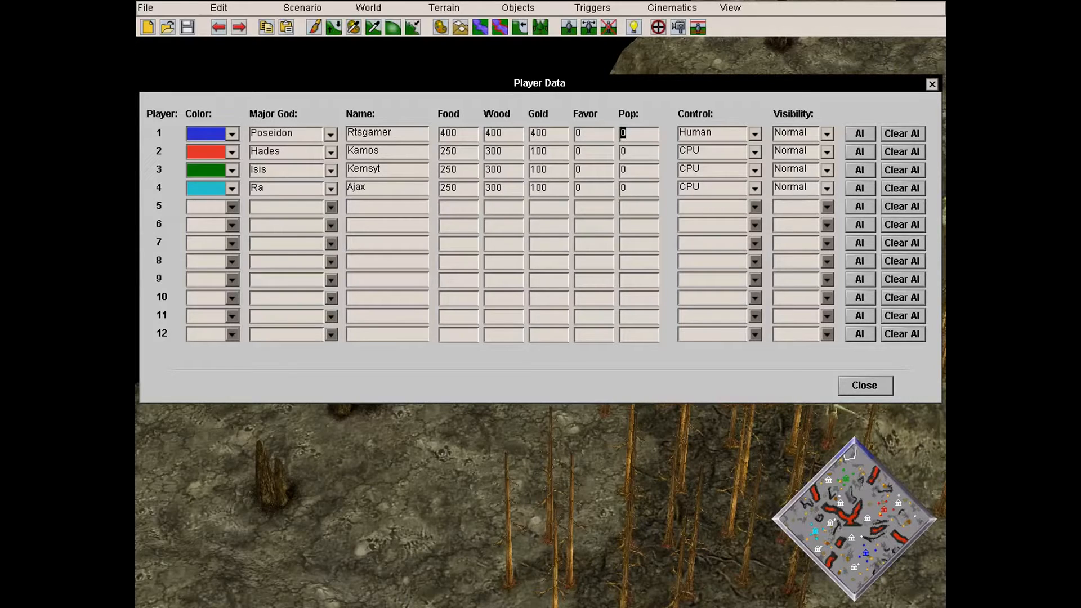
type("30")
left_click(865, 386)
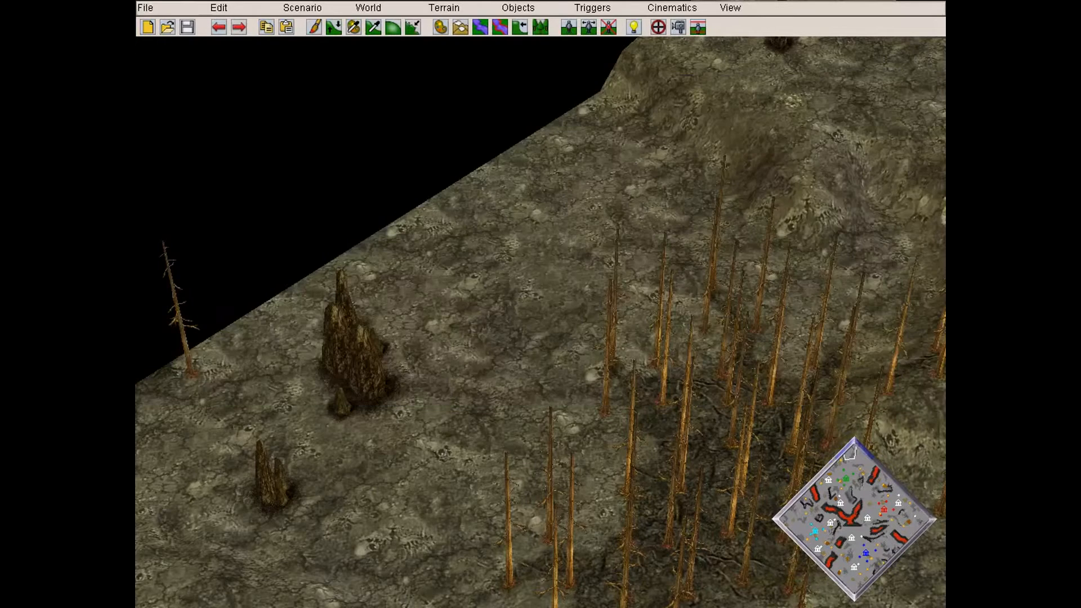
Open the scenario data and examine the Bonus Pop and Popcap Limit settings
key("Up")
key("Right")
left_click(301, 8)
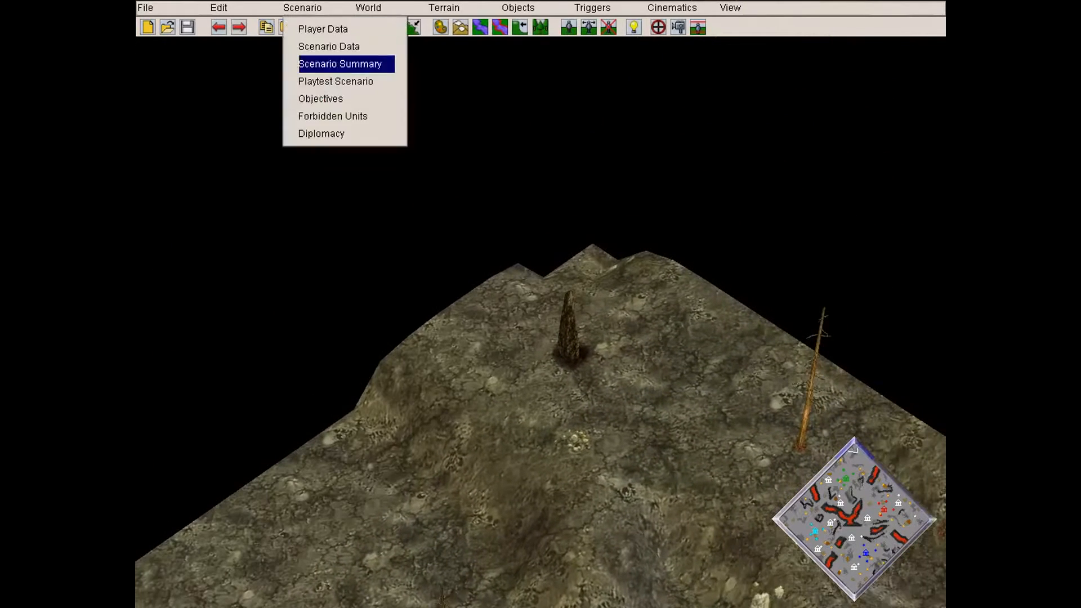
left_click(330, 47)
key("Down")
key("Left")
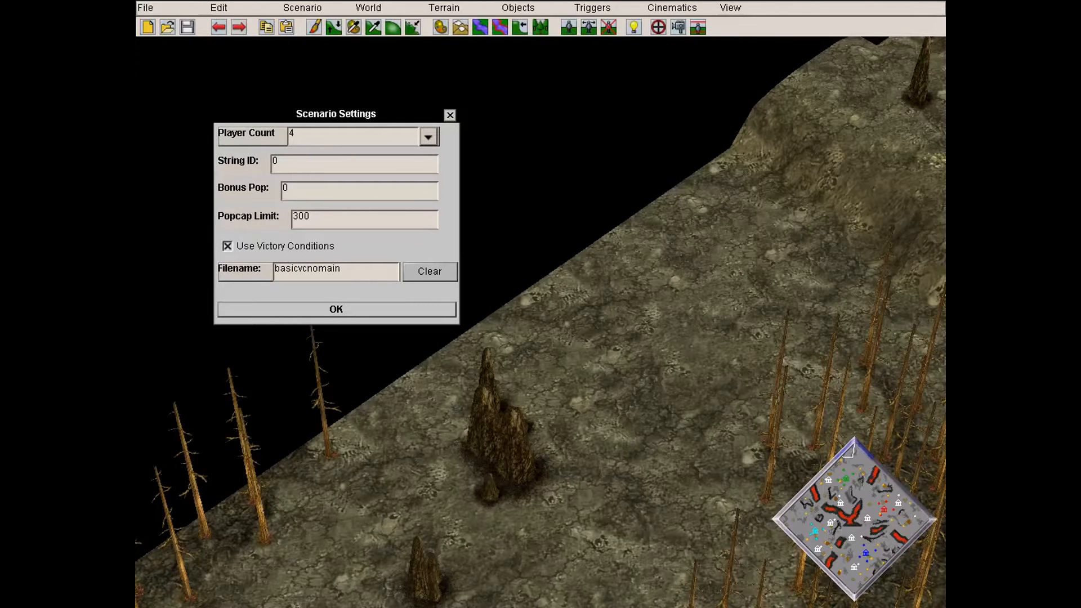
left_click_drag(289, 188, 282, 189)
key("Right")
key("Down")
key("Left")
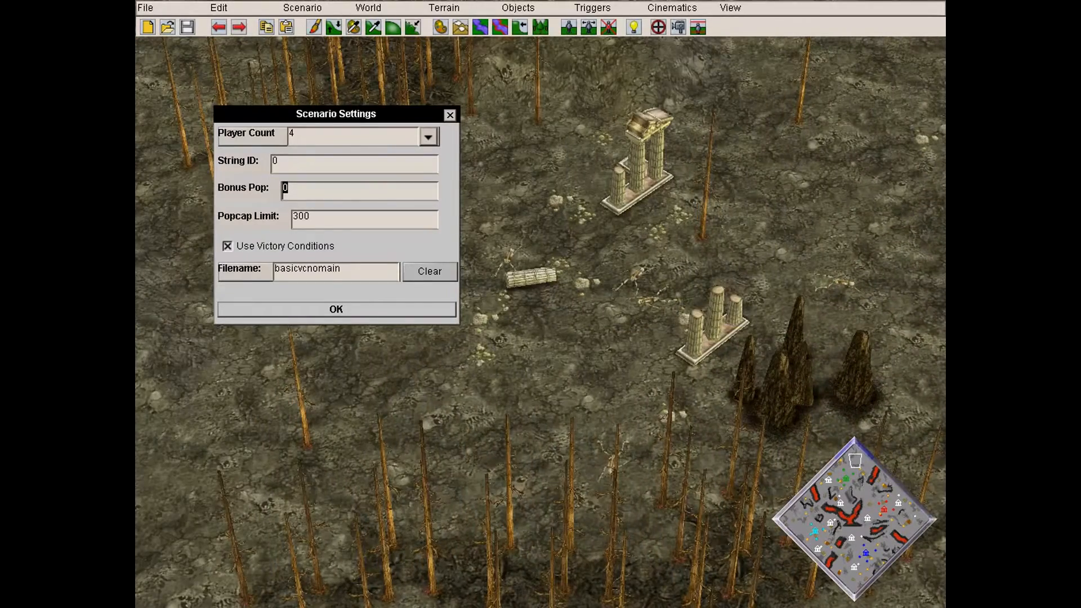
key("Left")
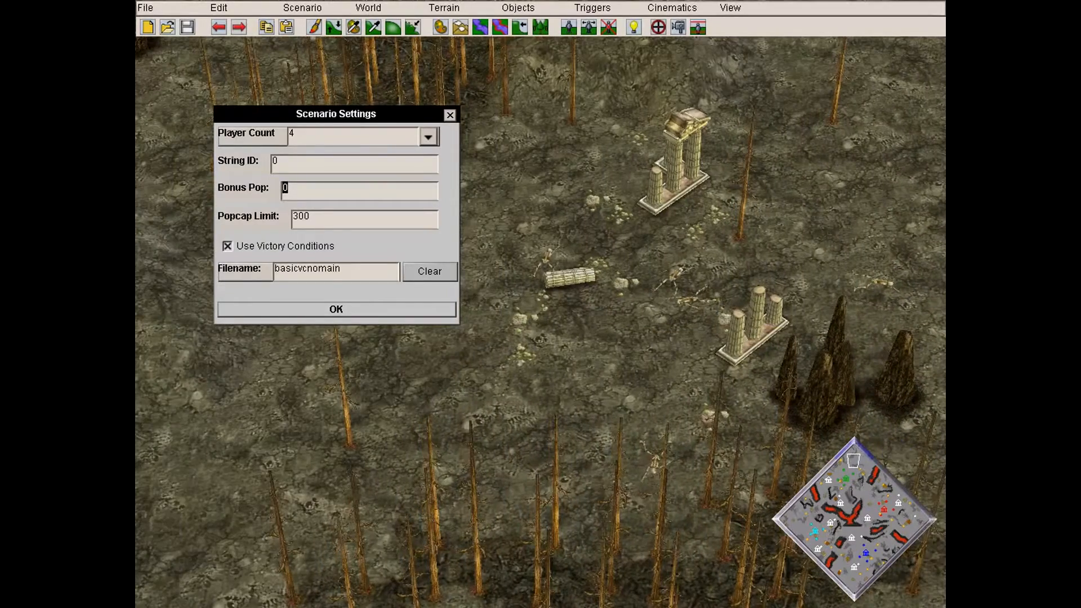
left_click_drag(311, 219, 299, 220)
left_click(310, 219)
key("Up")
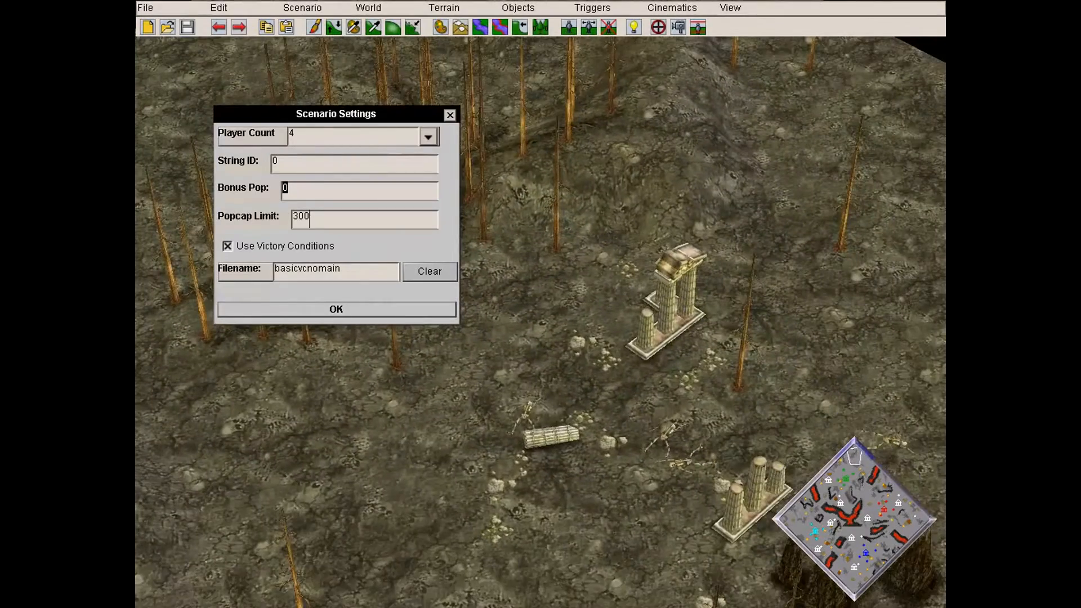
key("Right")
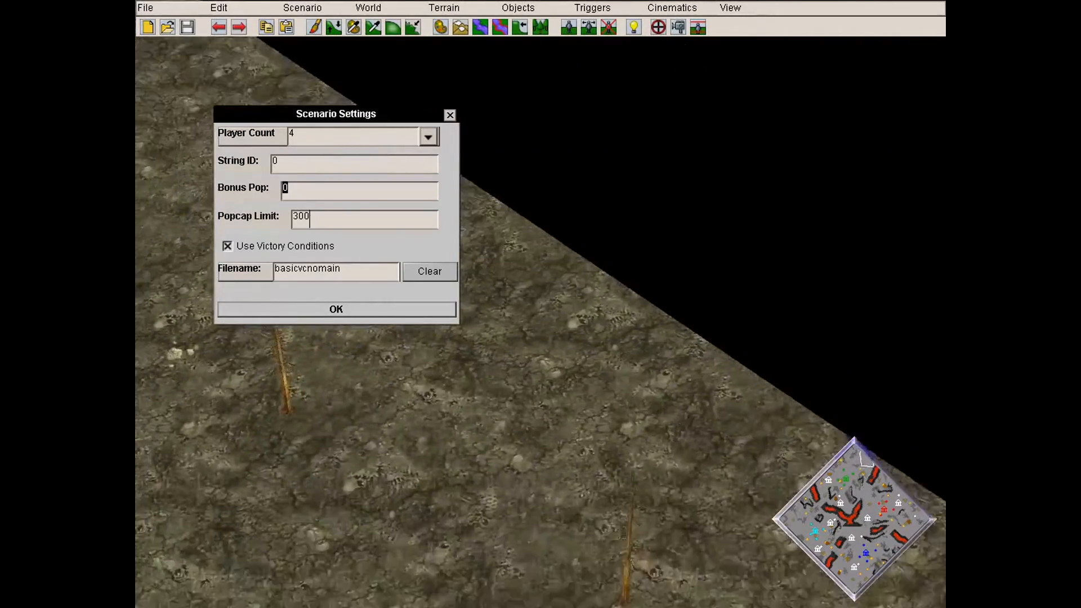
key("Down")
key("Left")
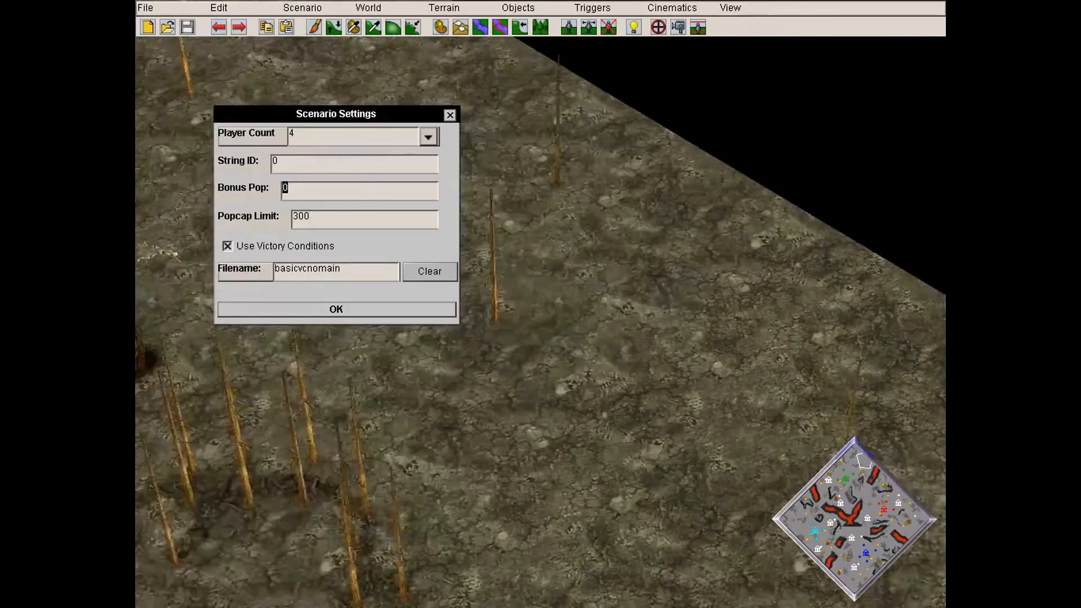
key("Up")
key("Right")
key("Down")
key("Down")
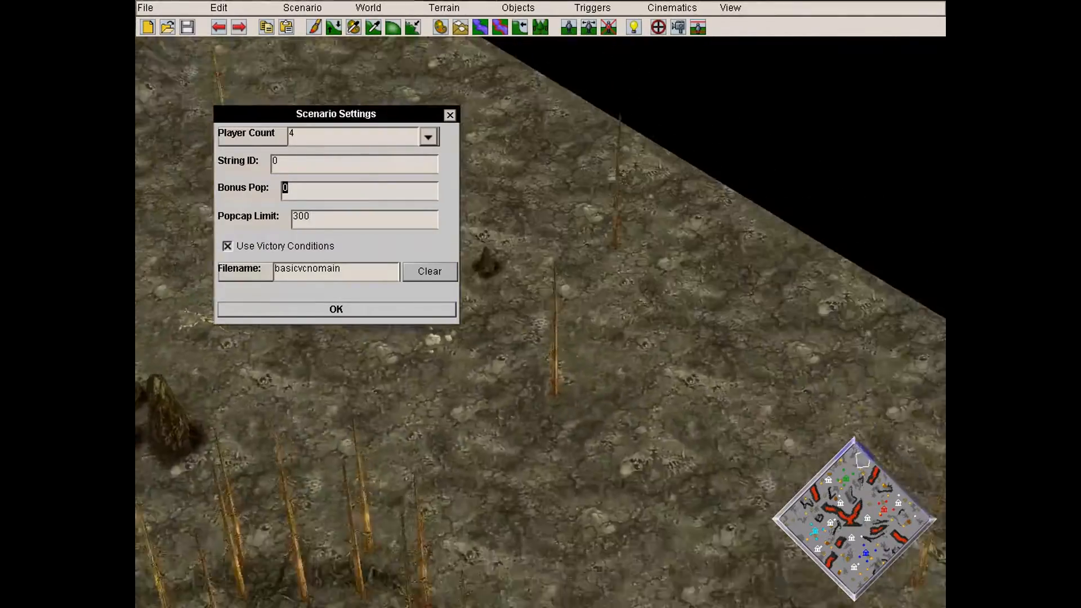
key("Down")
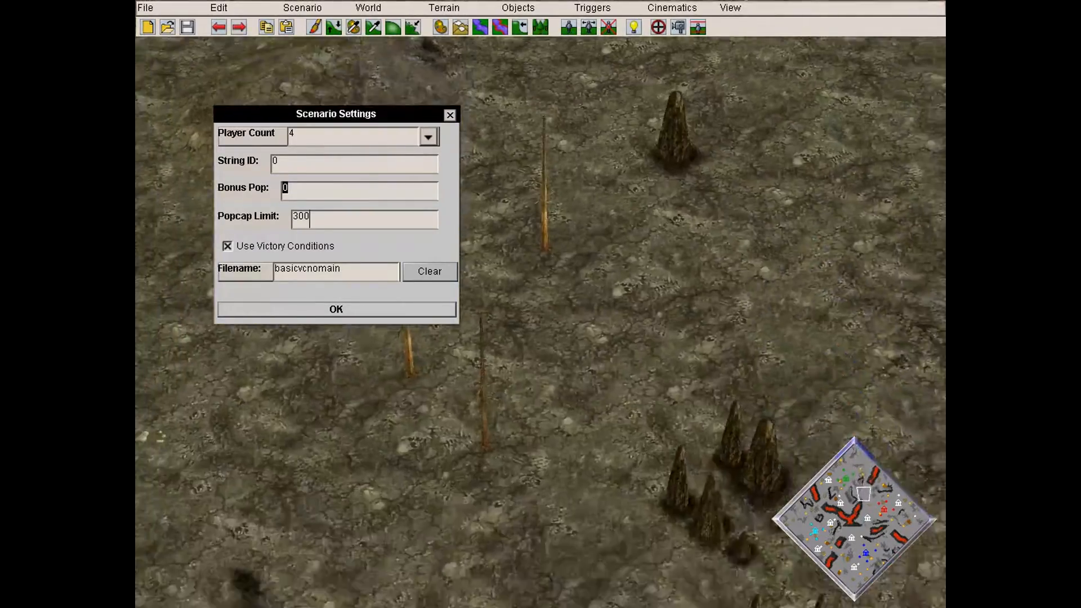
key("Left")
key("Up")
key("Up")
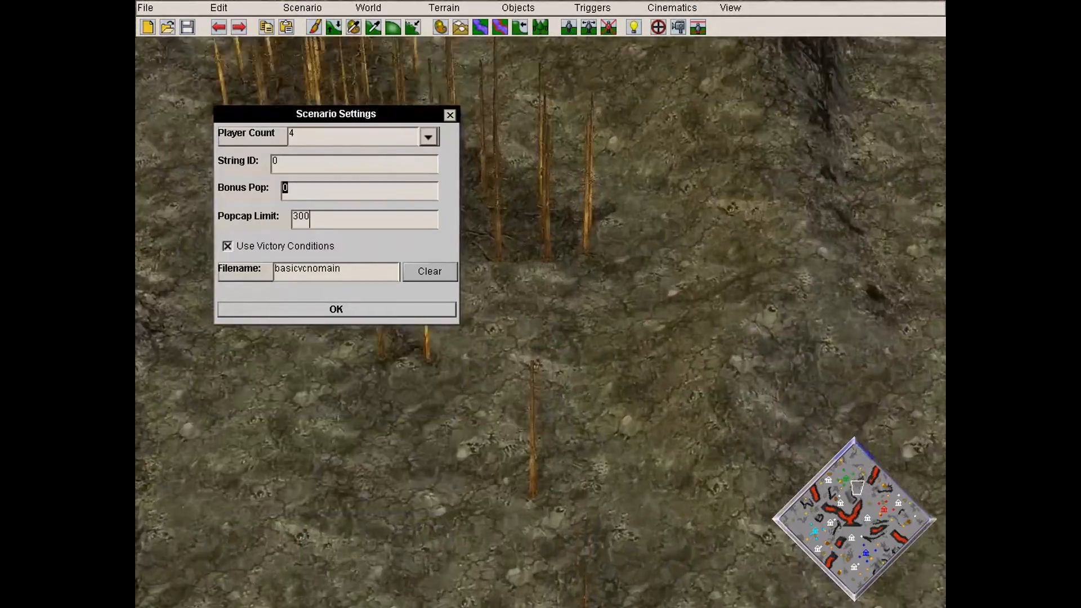
key("Down")
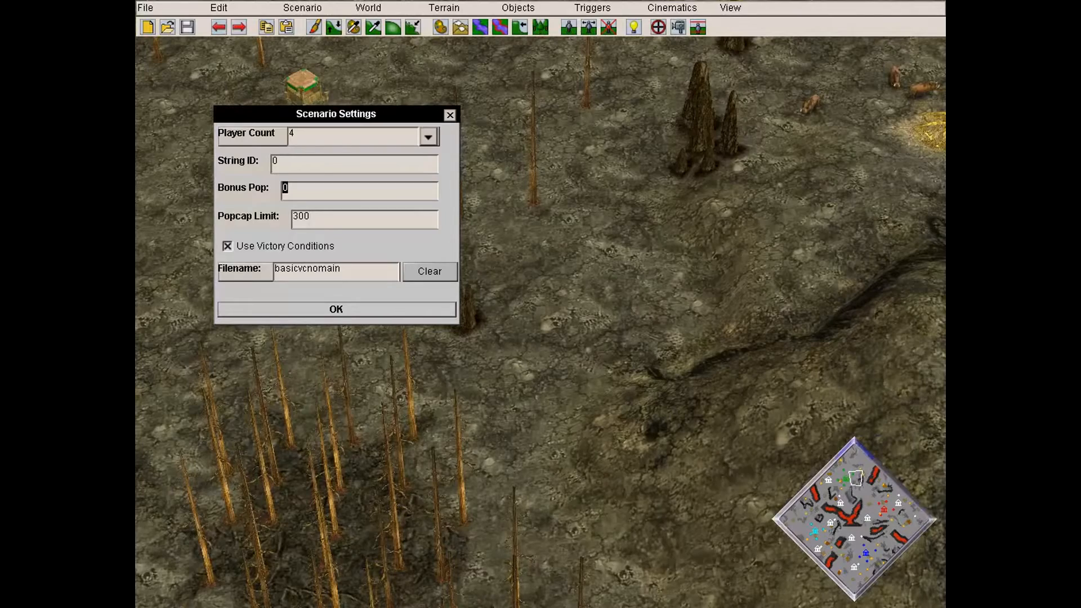
key("Left")
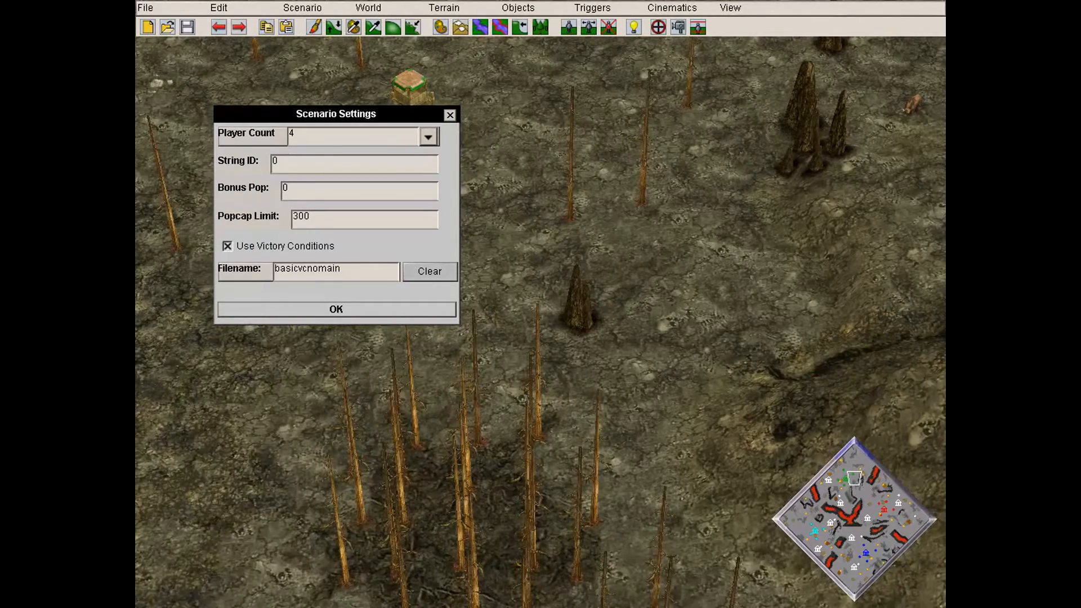
key("Up")
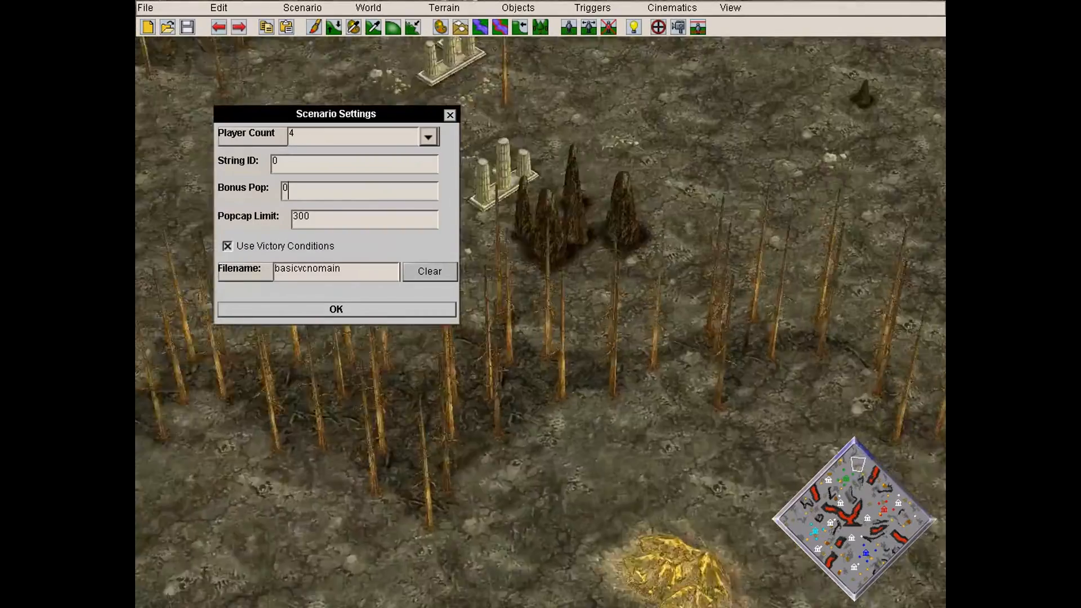
key("Left")
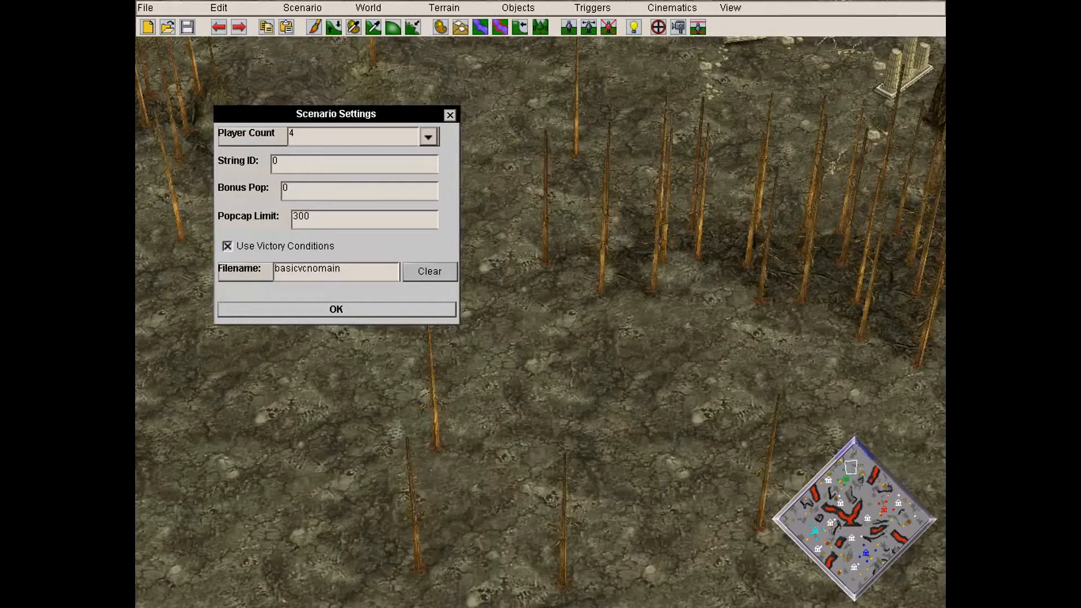
Turn Use Victory Conditions off and back on, and close the scenario settings
left_click(228, 246)
key("Right")
key("Up")
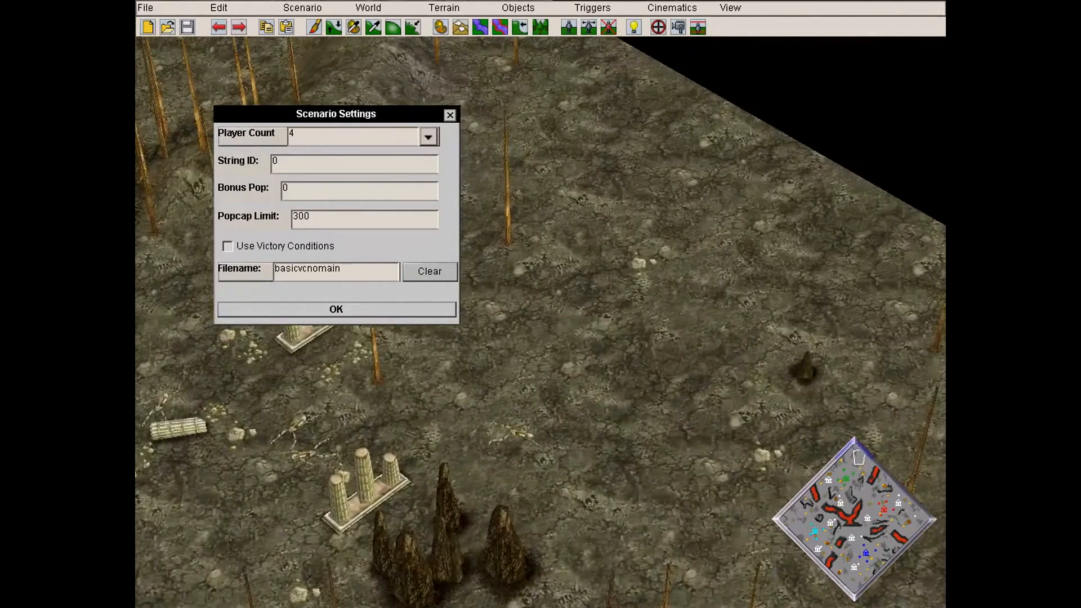
left_click(228, 246)
left_click(450, 115)
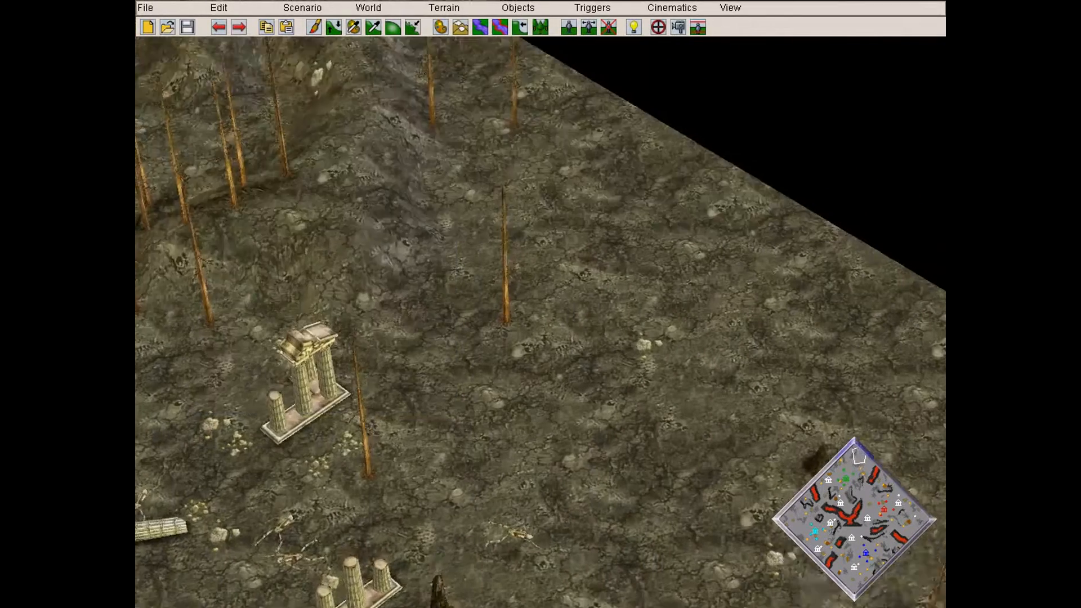
Open the scenario summary and review the World Info and the available information categories
left_click(303, 7)
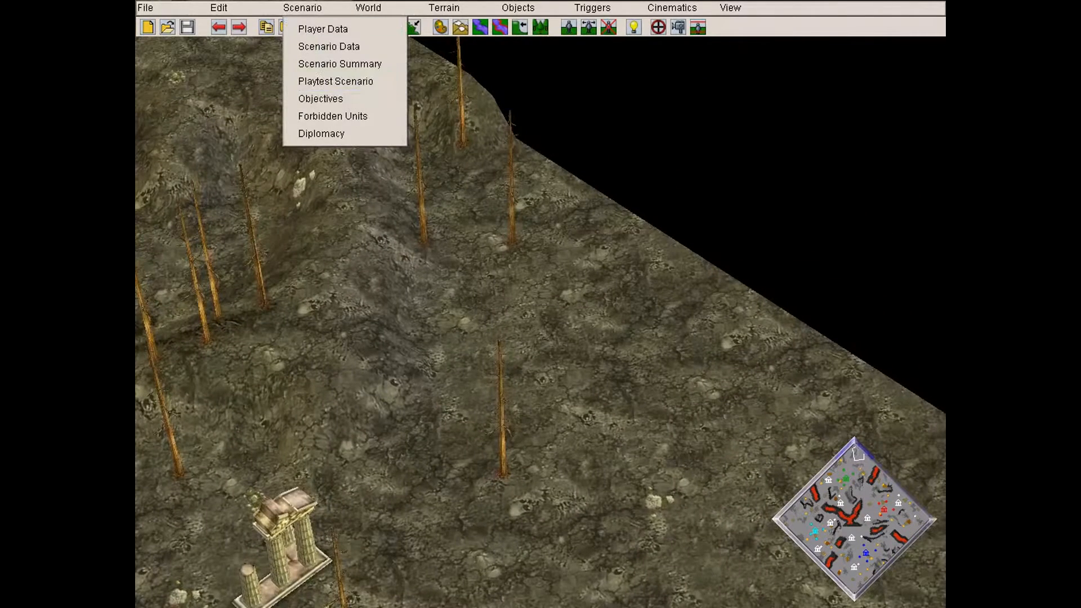
left_click(340, 64)
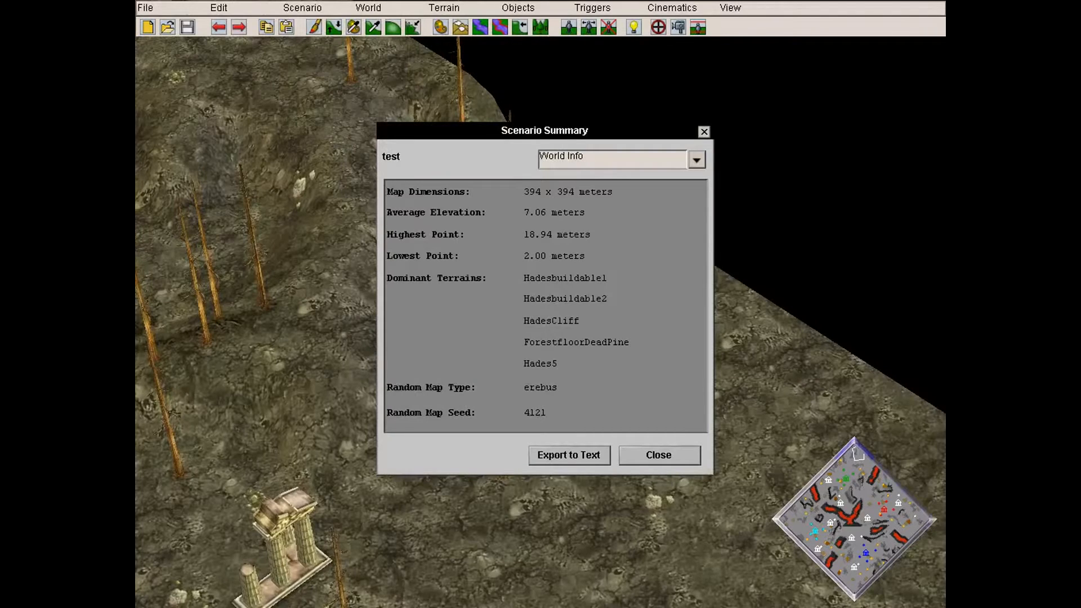
left_click(696, 160)
left_click(696, 160)
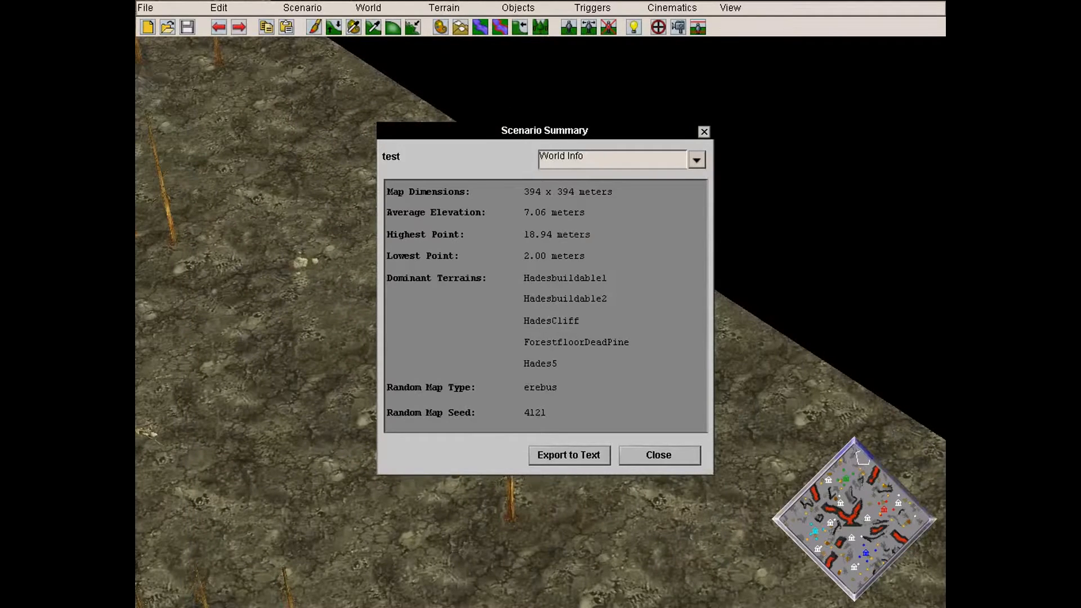
Review the Player Info and Misc Info categories of the scenario summary, and close it
left_click(697, 160)
left_click(563, 197)
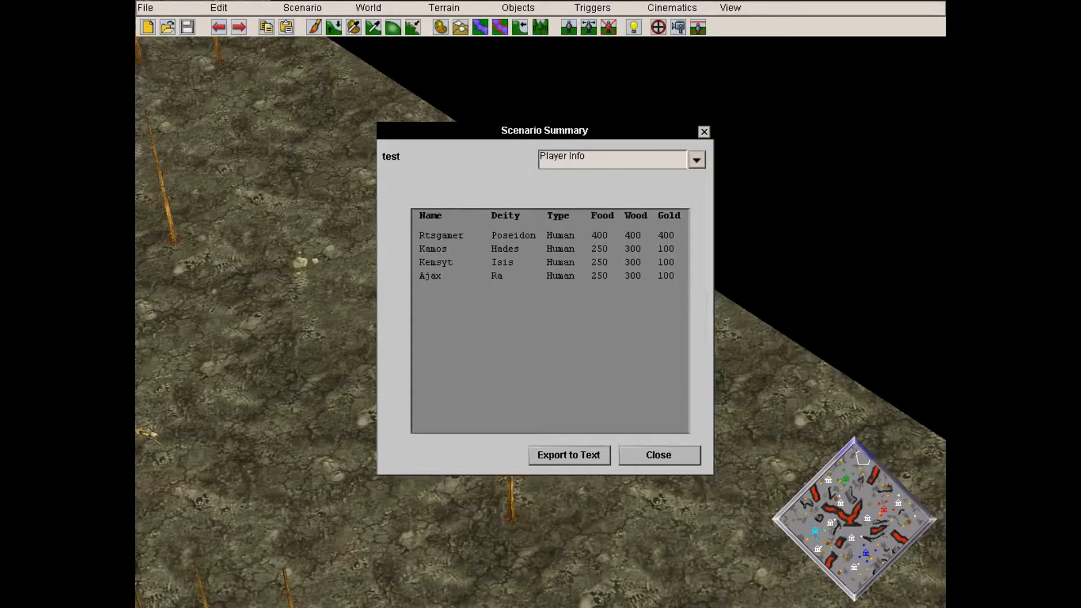
left_click(696, 160)
left_click(623, 215)
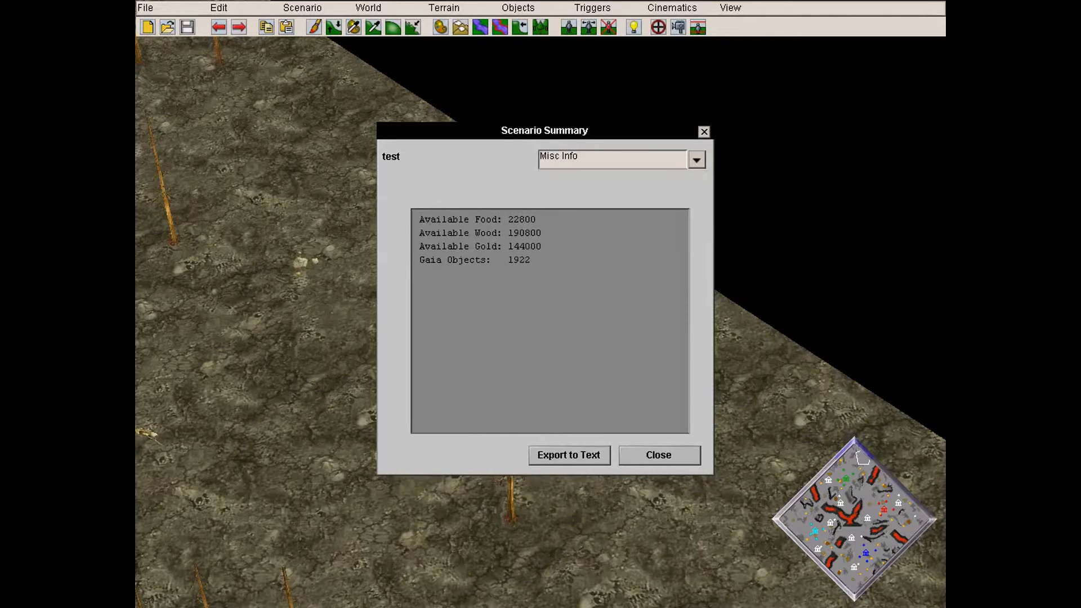
key("Left")
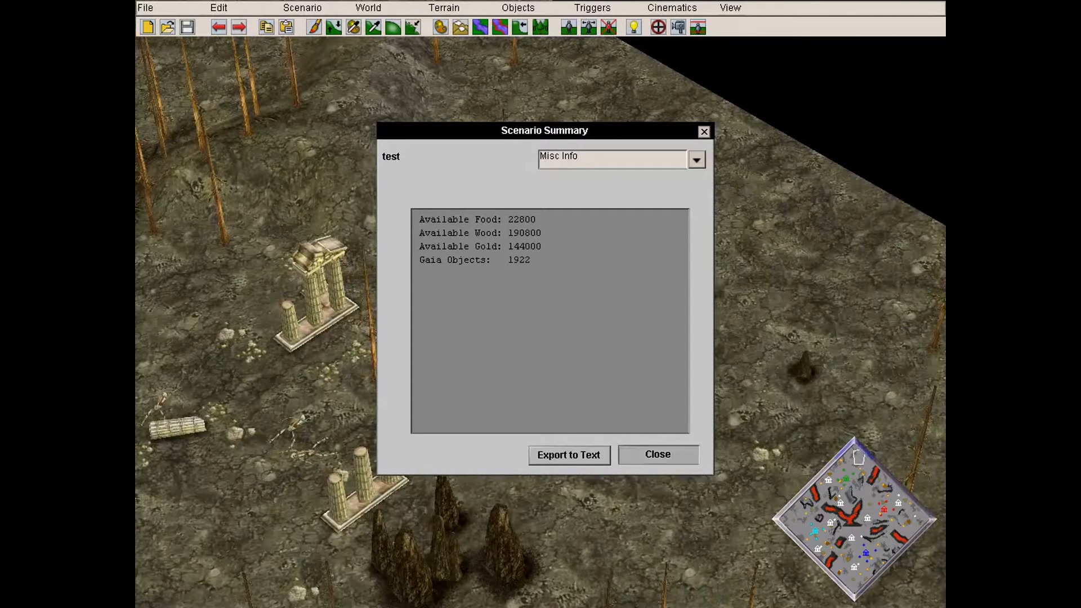
left_click(659, 455)
Open the Playtest Scenario settings to view the test player and difficulty options, and cancel them
left_click(302, 8)
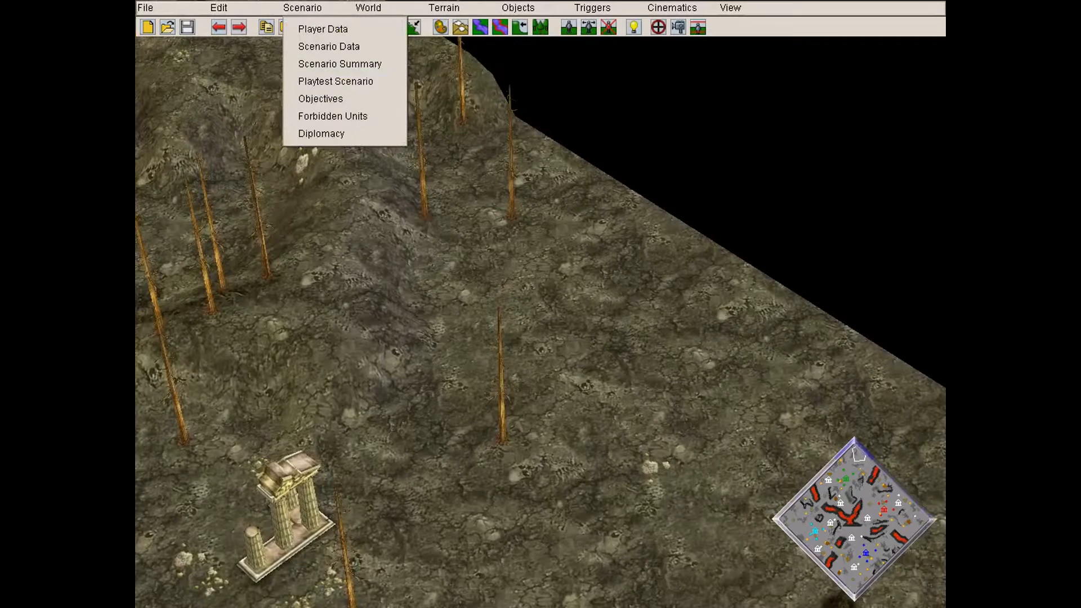
left_click(346, 81)
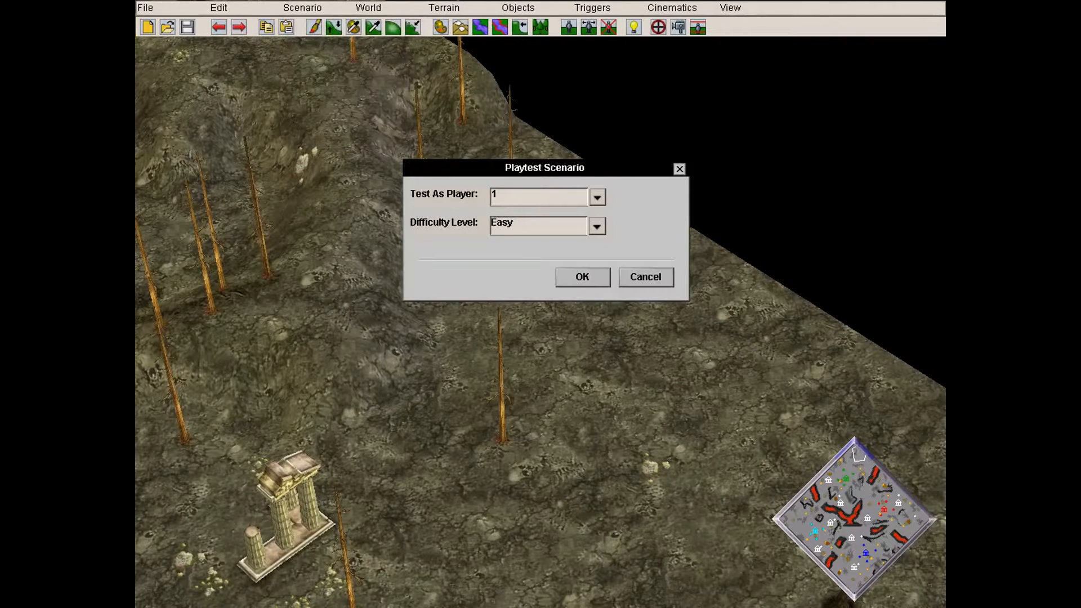
left_click(645, 277)
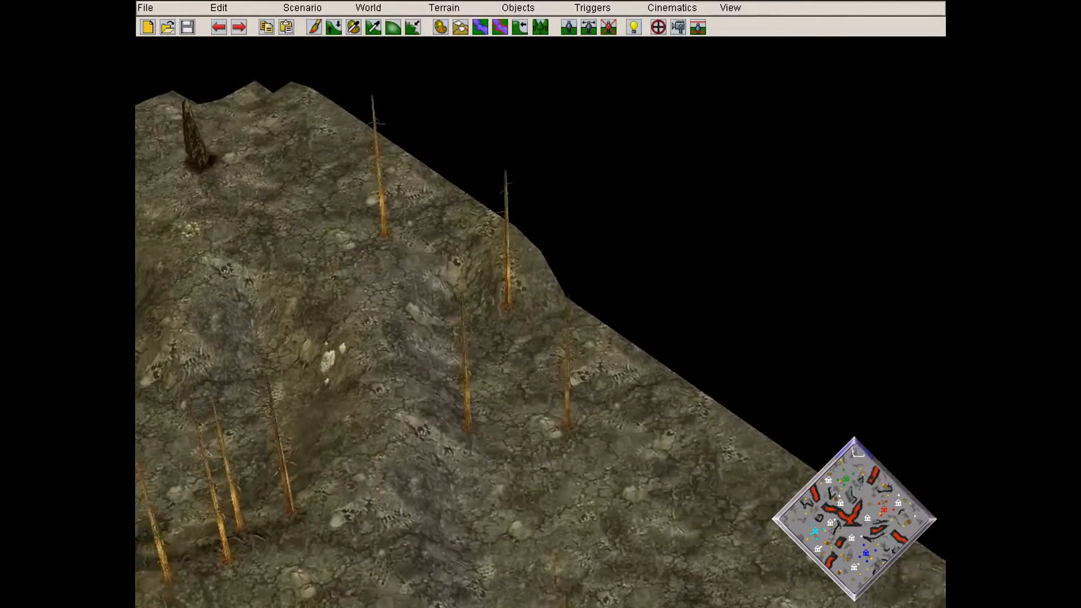
Open the objectives editor and enter the title "Test" and the goal "Destroy all enemies town center."
left_click(302, 8)
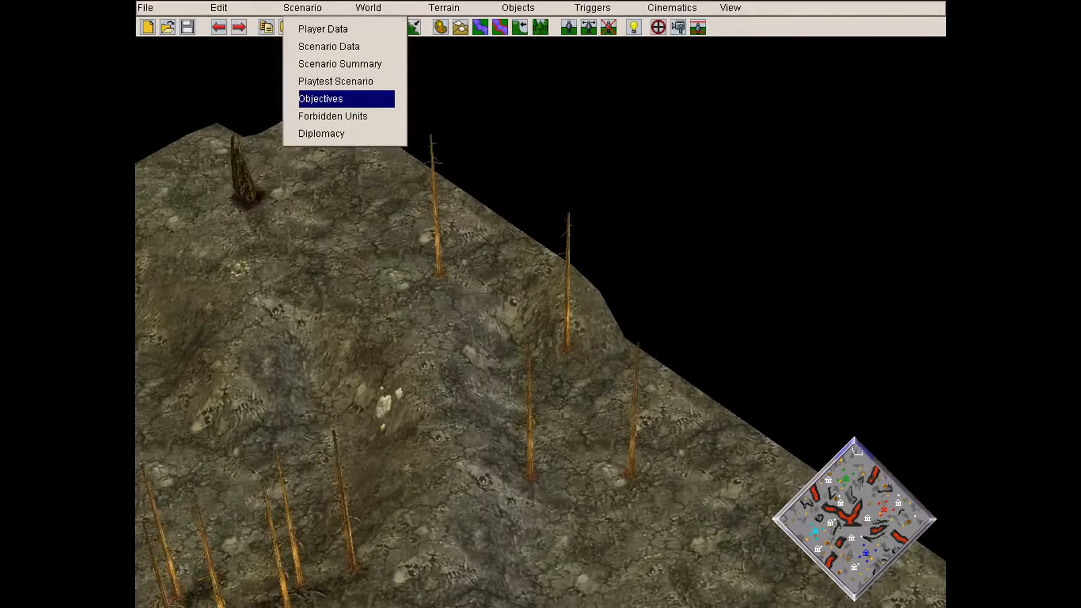
left_click(338, 99)
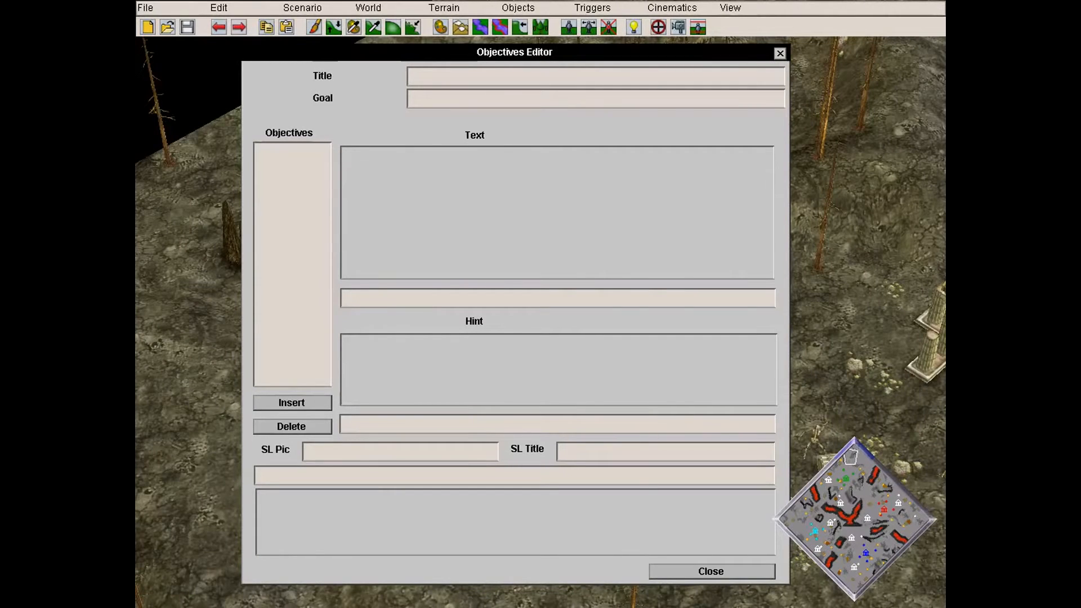
type("Test")
left_click(409, 98)
type("Destroy all enemies town v")
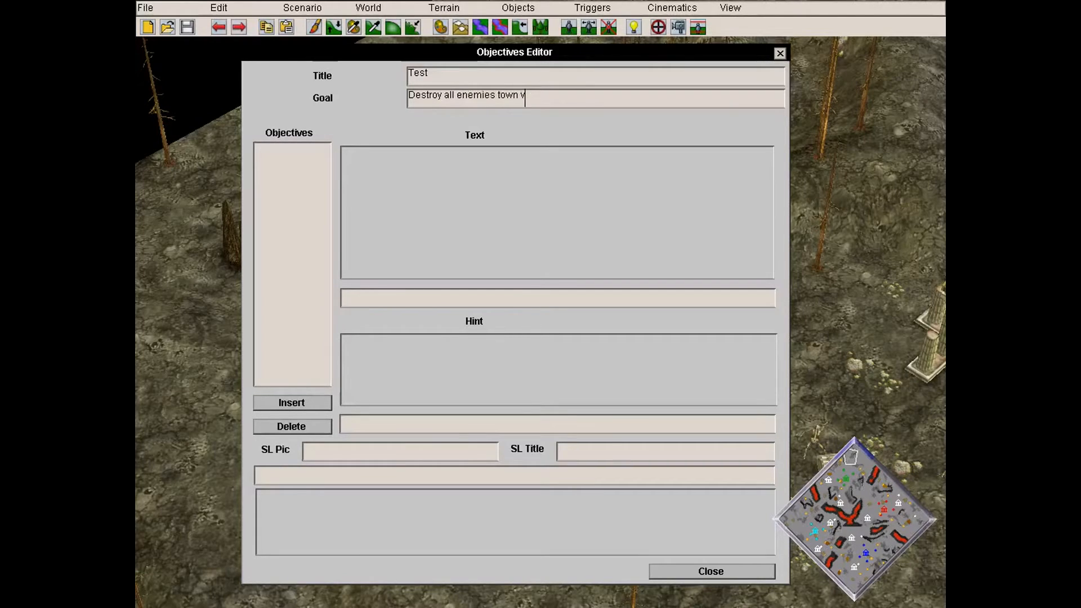
key("BackSpace")
type("center.")
Insert a new objective and replace its text with "Destroy your enemies town center."
left_click(292, 403)
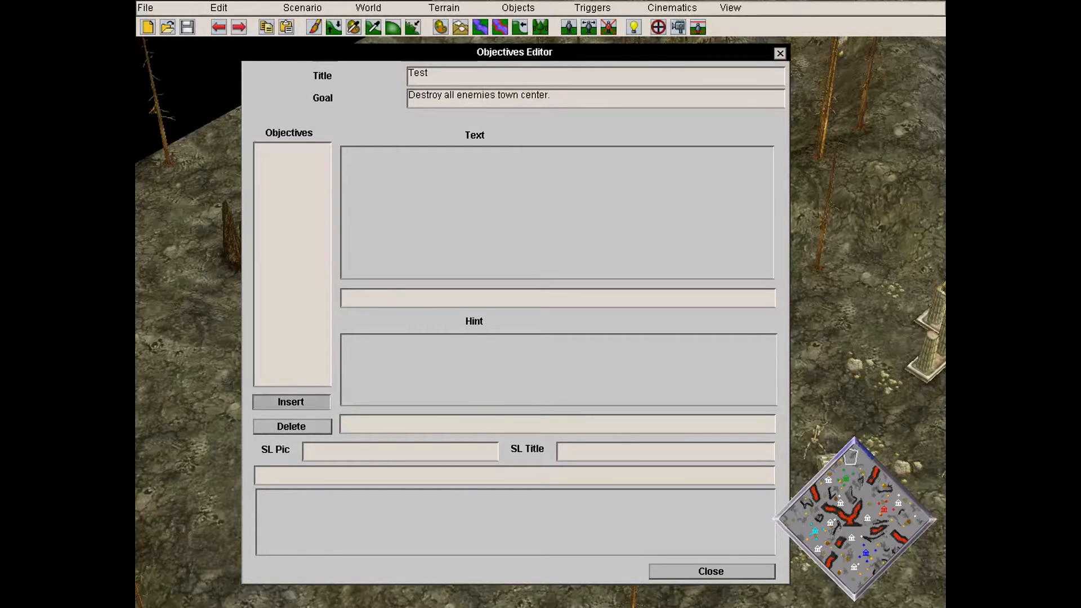
left_click_drag(397, 295, 342, 295)
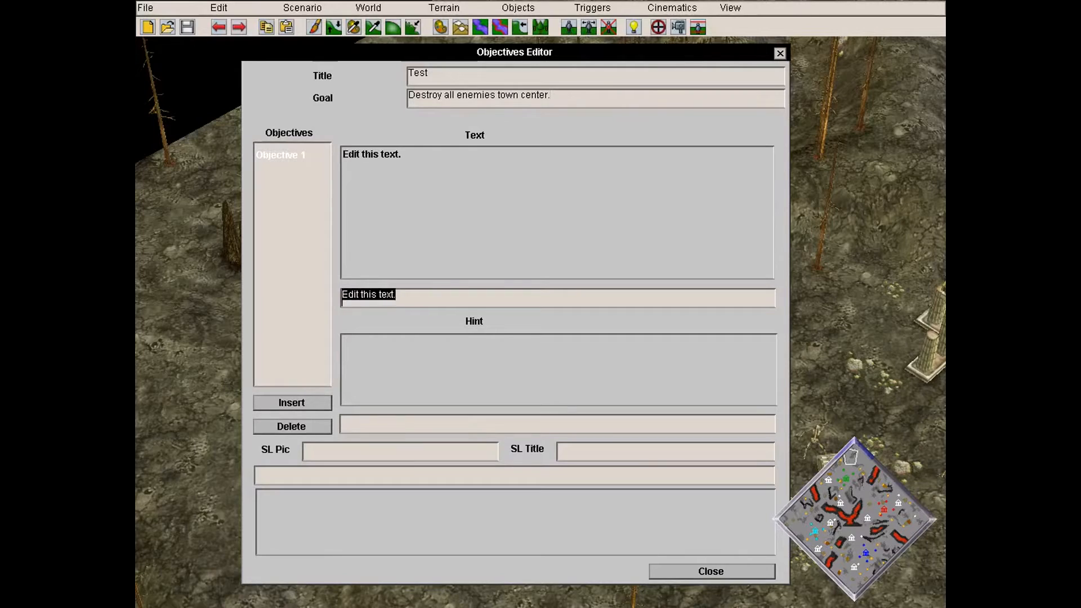
type("Destr")
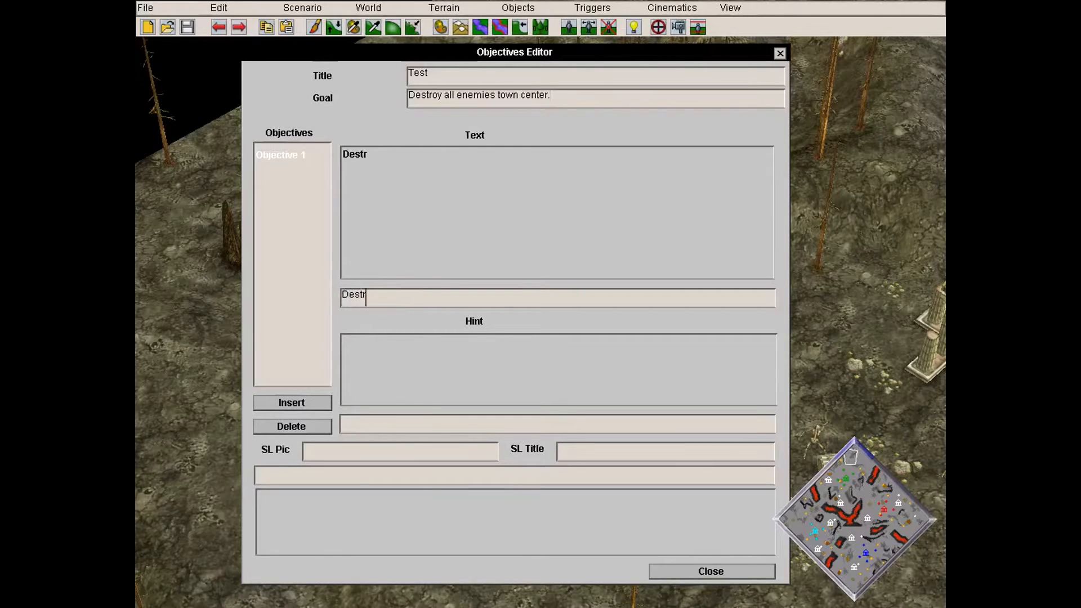
type("oy your enemies t")
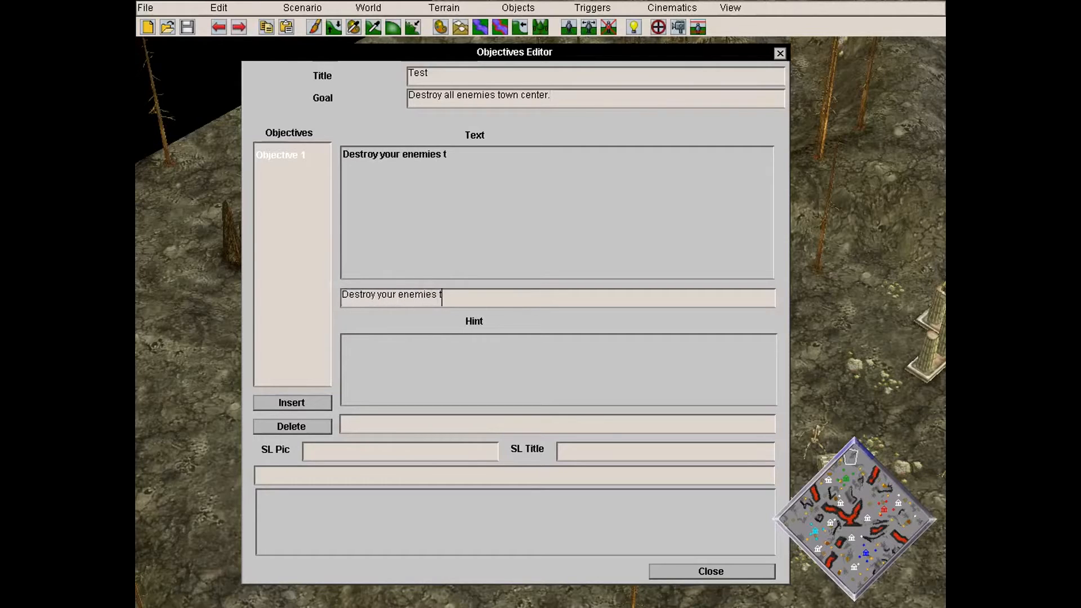
type("own center.")
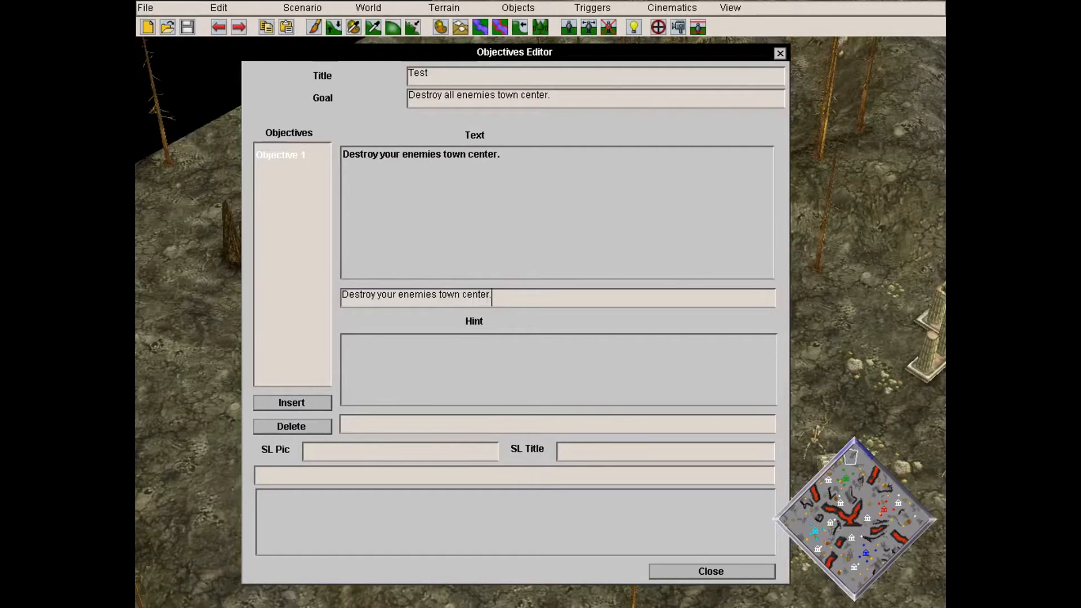
Enter the objective's hint "You enemies will mostly attack with infantry.So train counter attack units to infantry."
left_click(342, 424)
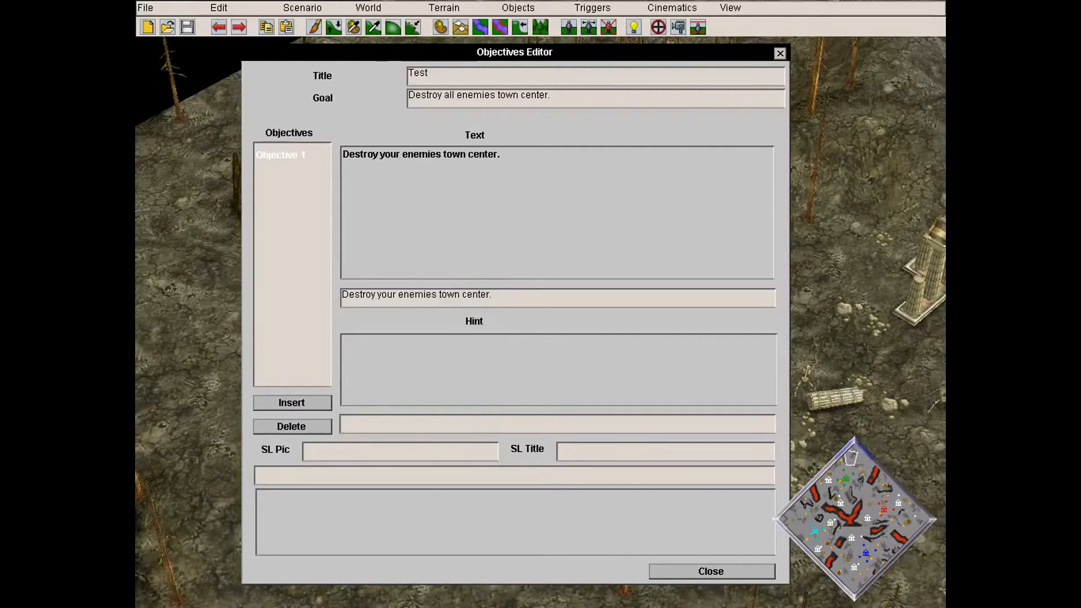
type("Y")
key("BackSpace")
type("You enemies will")
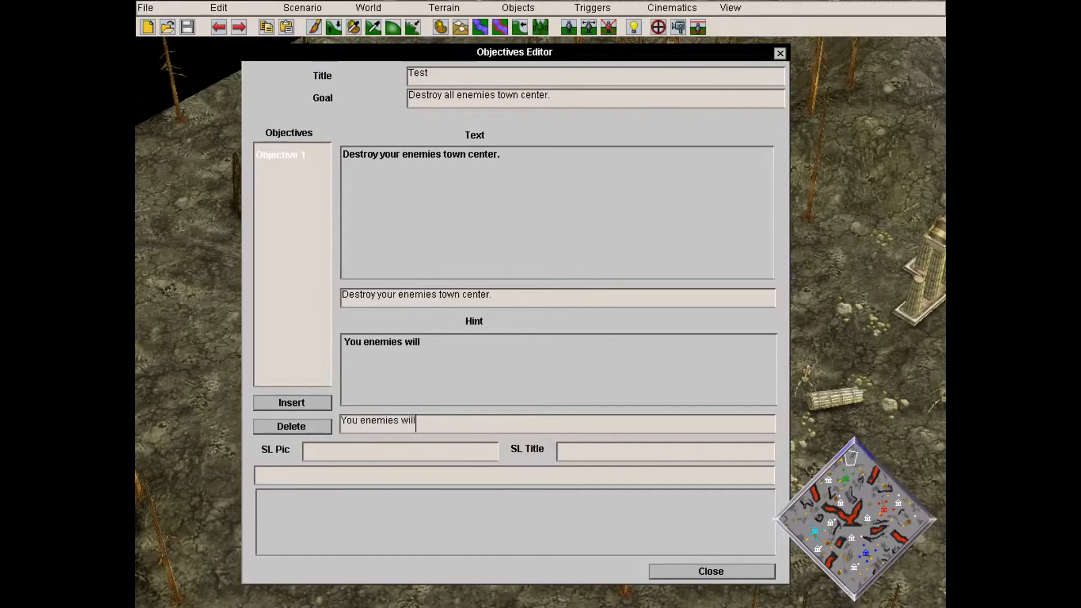
type(" mostly attack wi")
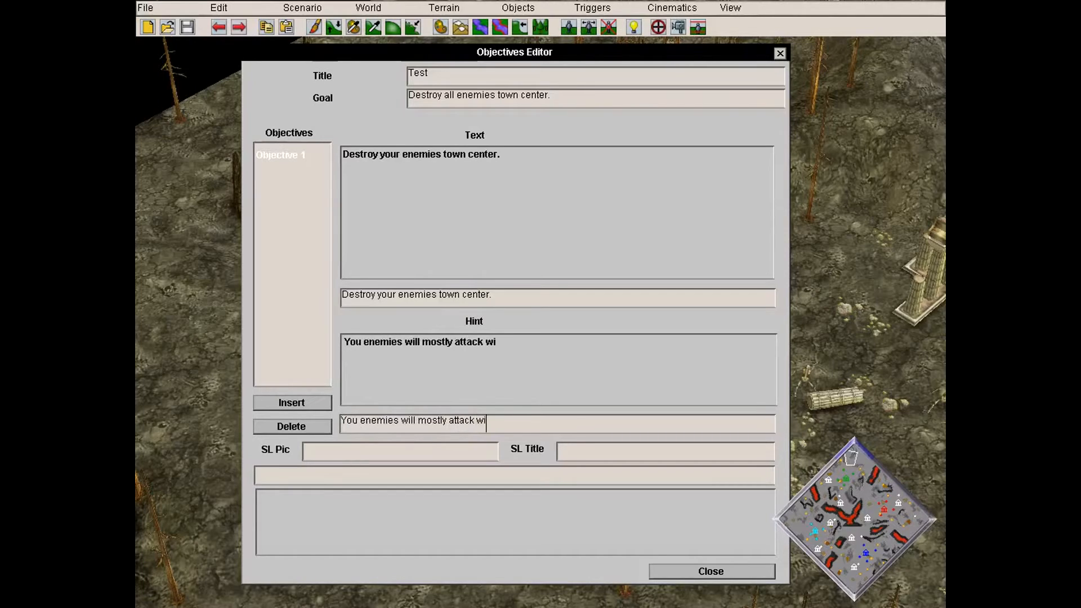
type("th infantry.")
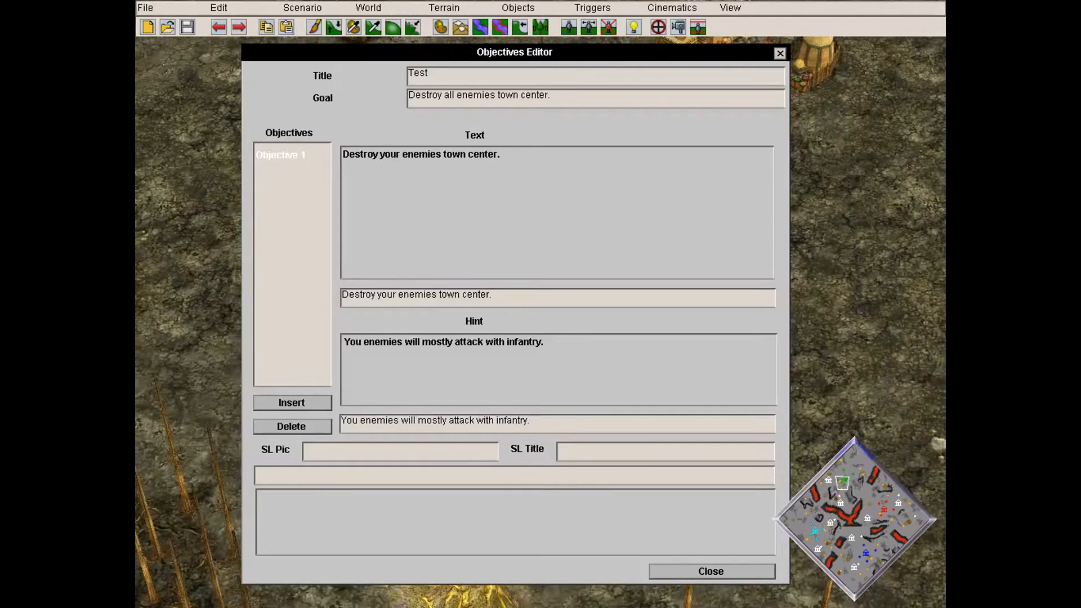
type("So train coun")
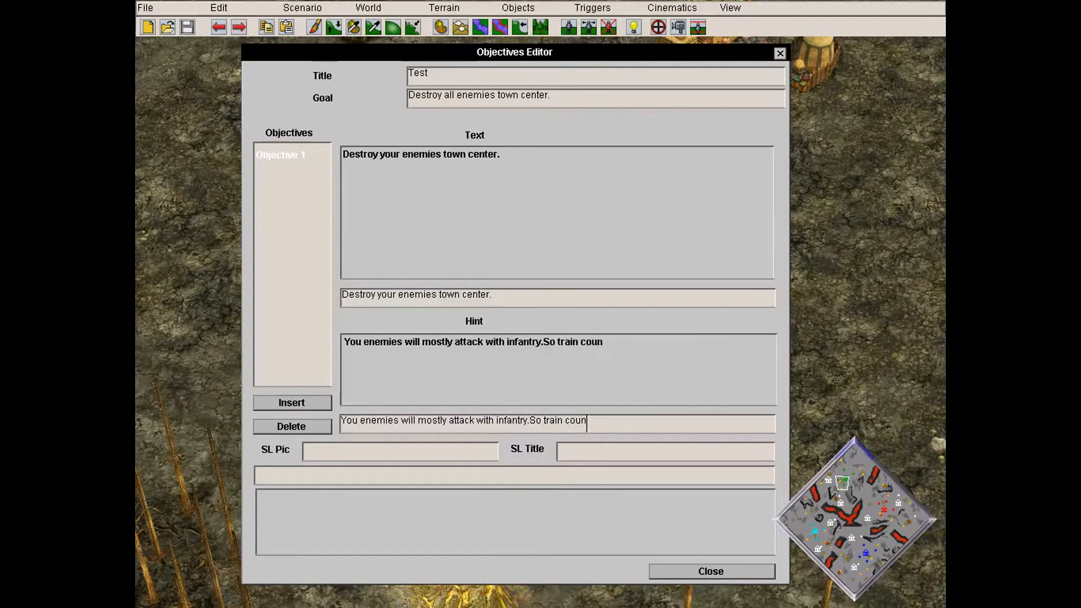
type("ter attack units ")
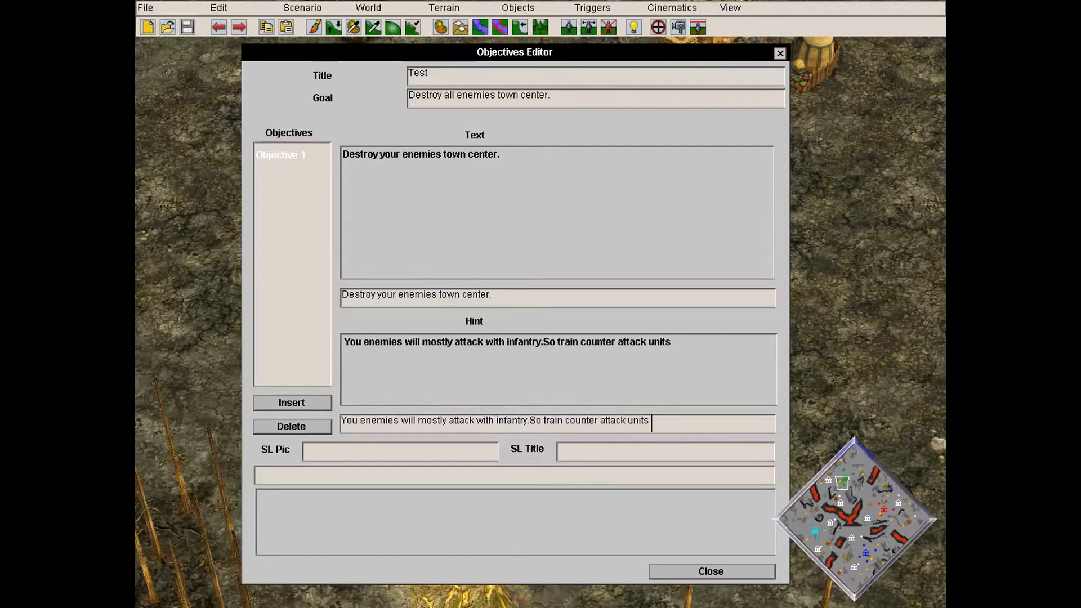
type("to infantry.")
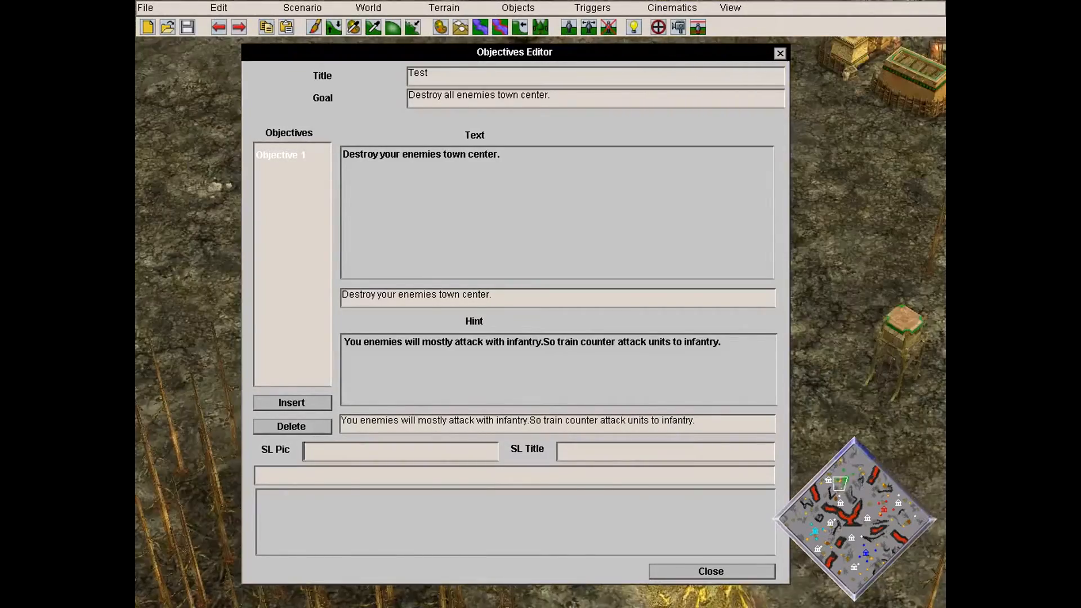
Set SL Pic to Spotlight_14 and SL Title to "Egyptian Villager", fill the spotlight text with repeated "c" placeholder characters, and close the editor
left_click(307, 451)
type("Spotlight_14")
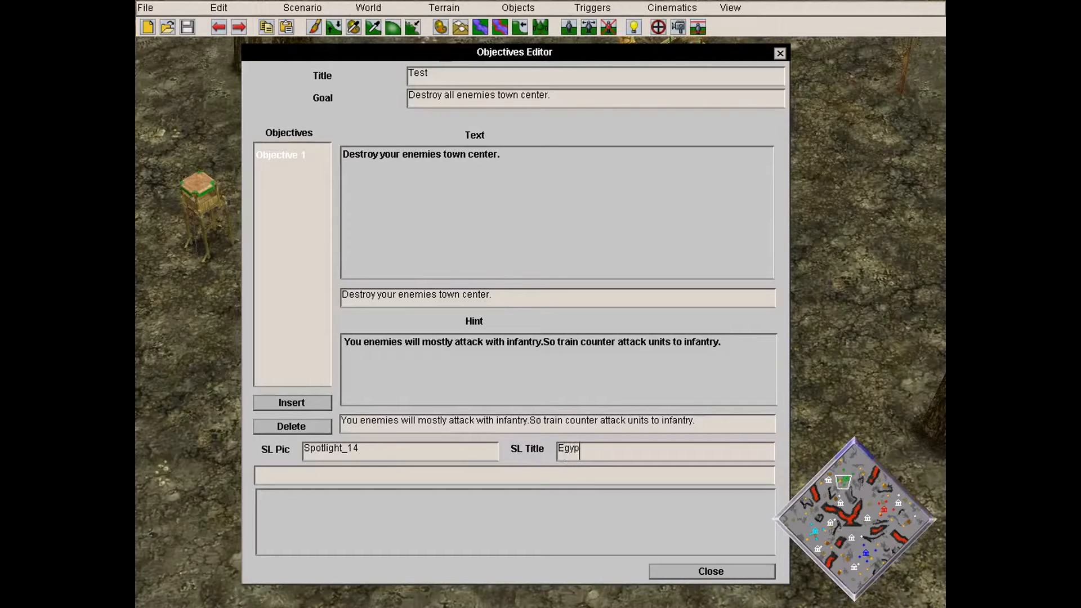
type("ian")
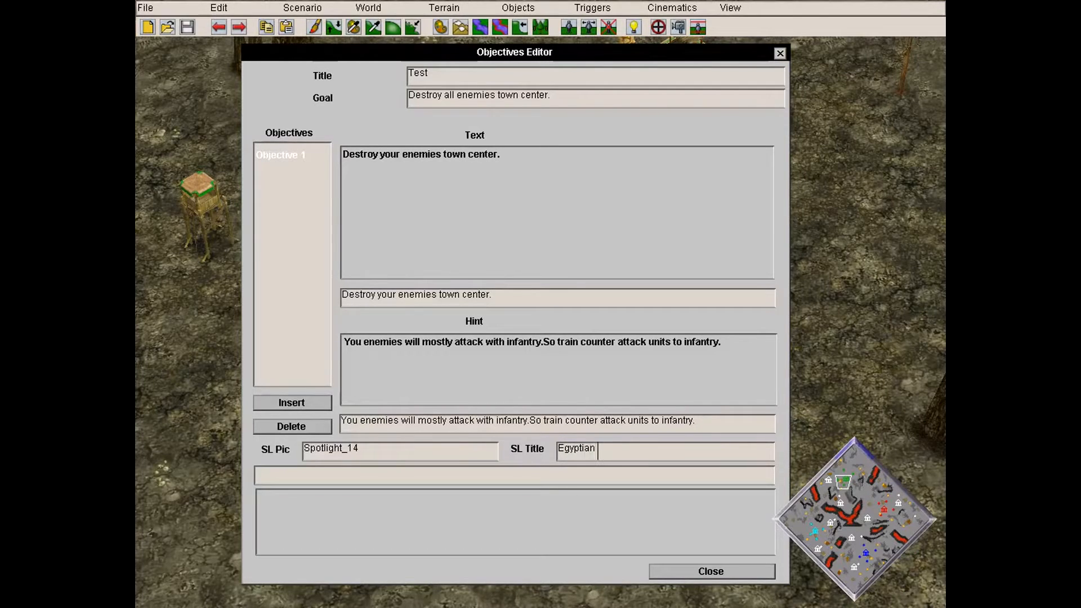
type(" Villager")
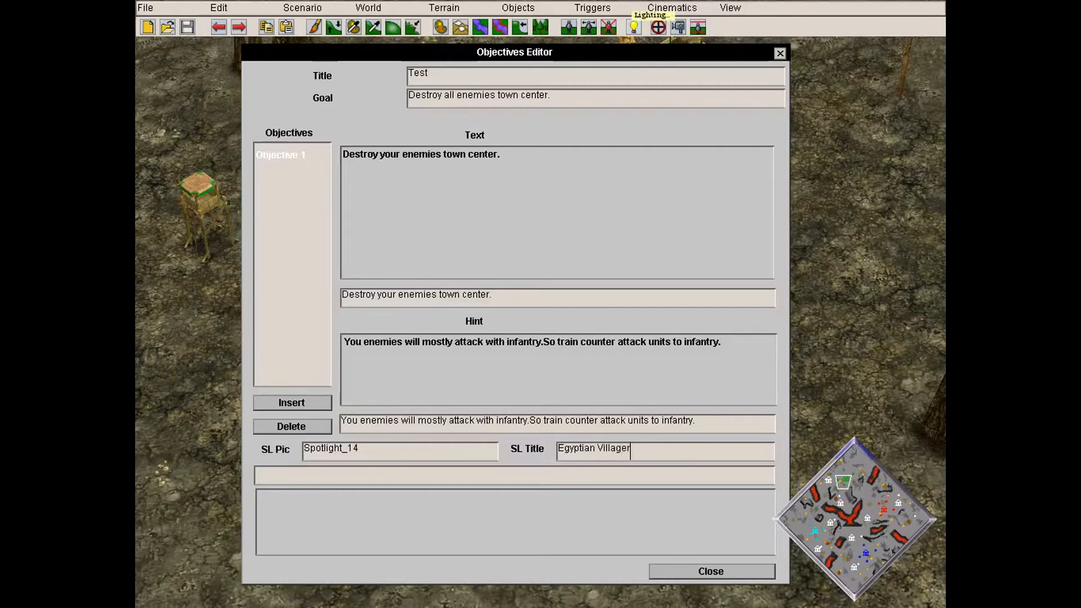
type("ccccccccccccccccccccccccccccccccccc")
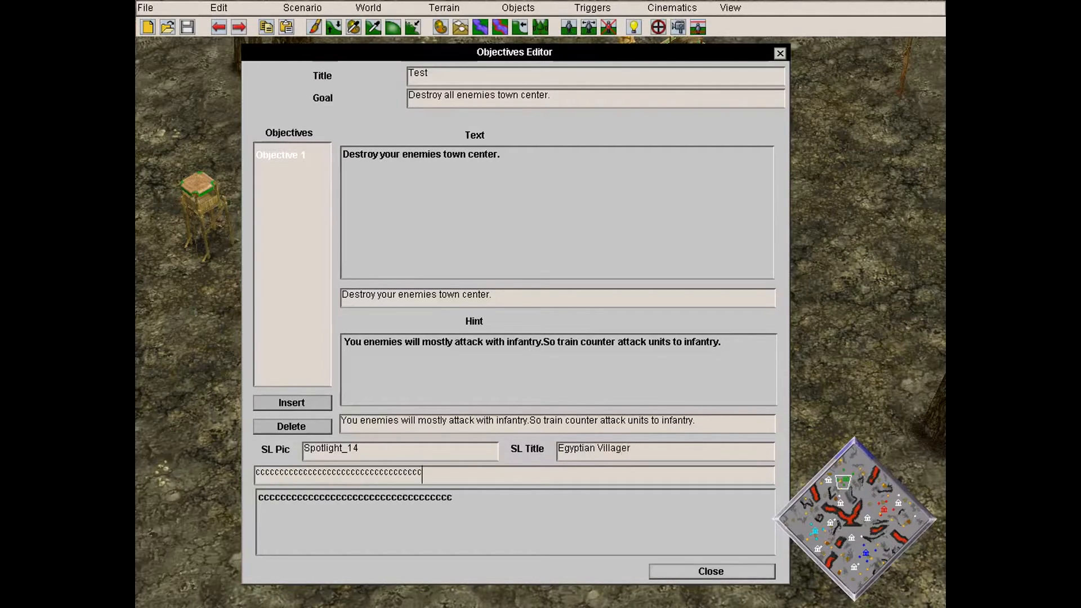
left_click(710, 571)
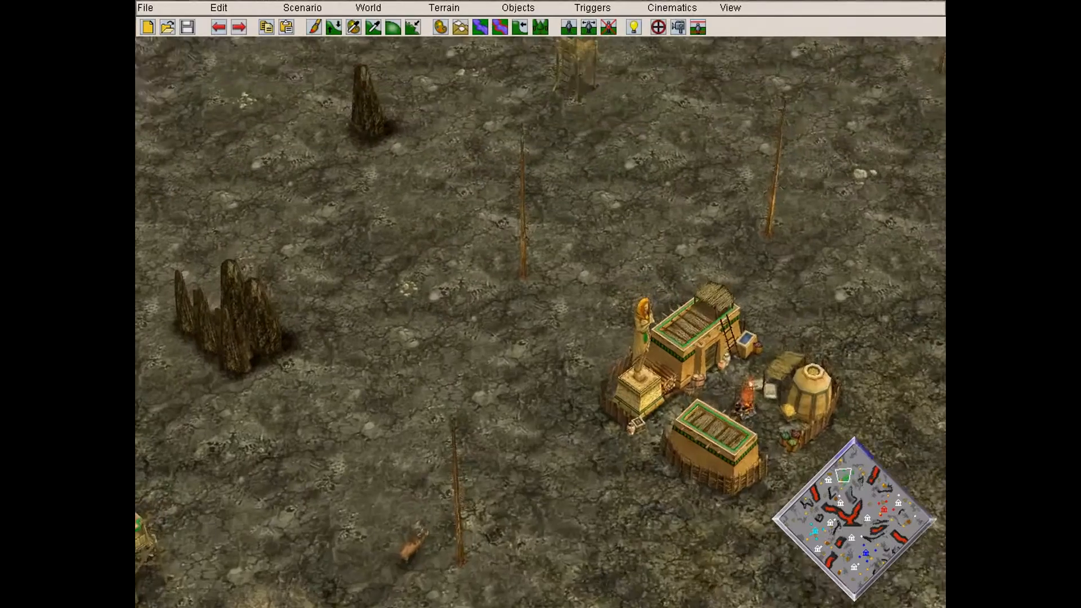
Open the forbidden units list and browse the available units as far as the Market entry
left_click(302, 8)
left_click(333, 116)
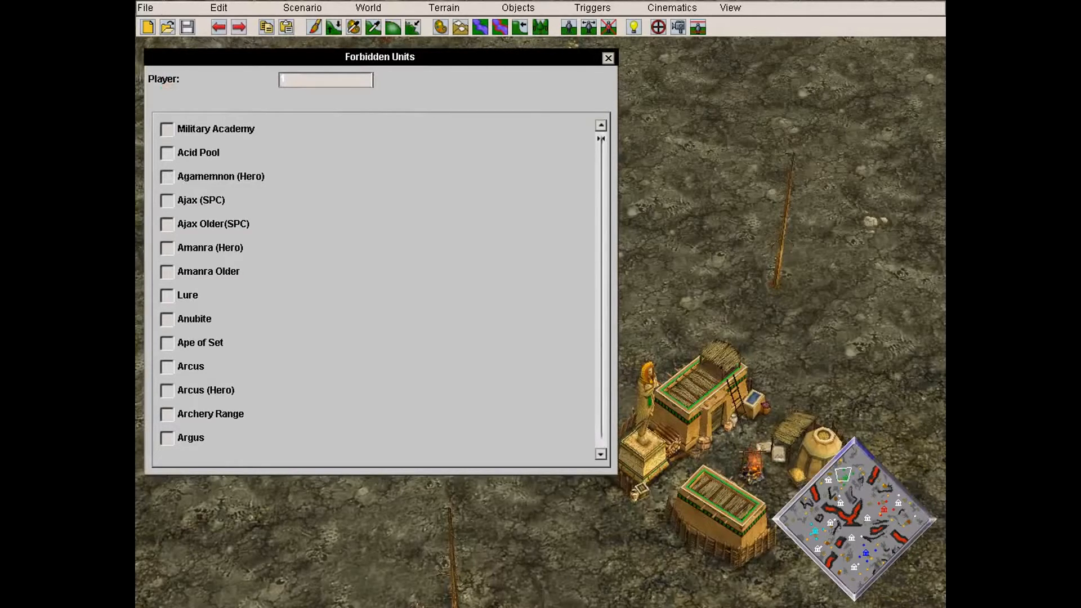
scroll(380, 287, "down", 8)
scroll(381, 287, "up", 8)
scroll(381, 287, "down", 15)
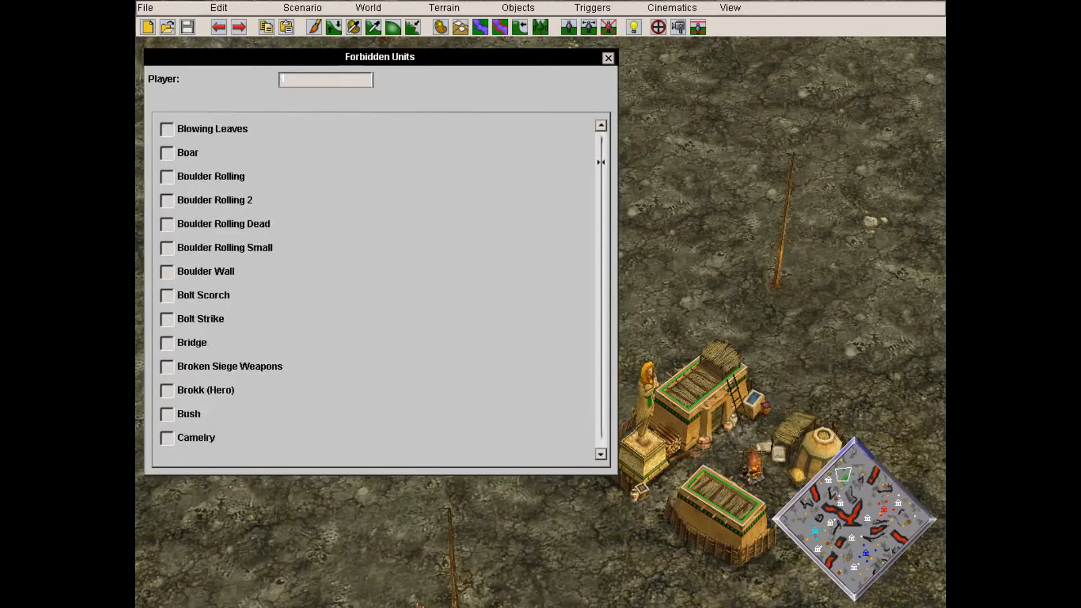
scroll(381, 287, "down", 15)
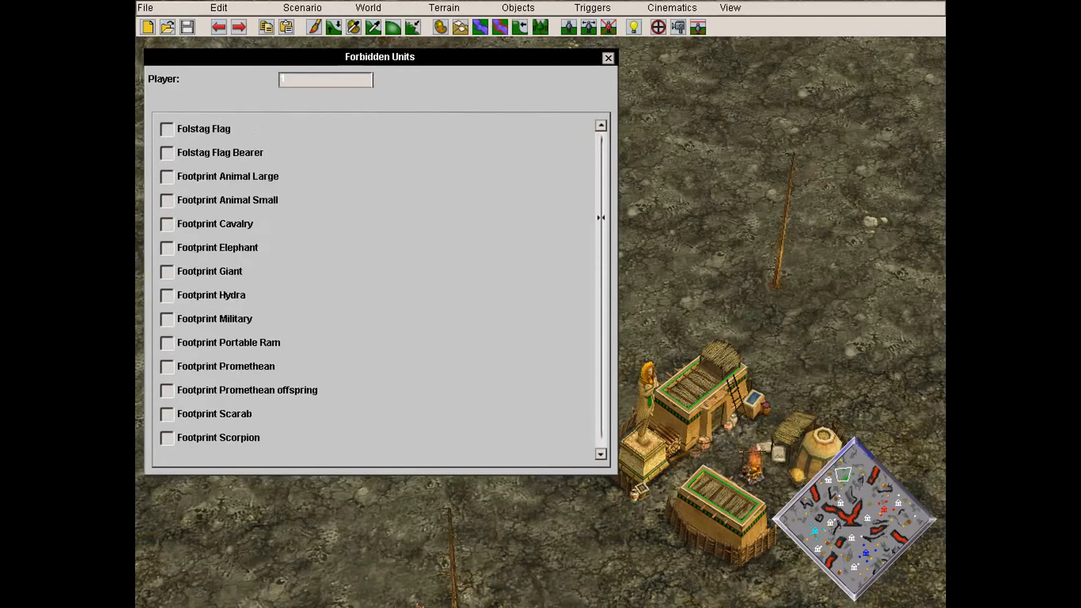
left_click_drag(601, 218, 601, 286)
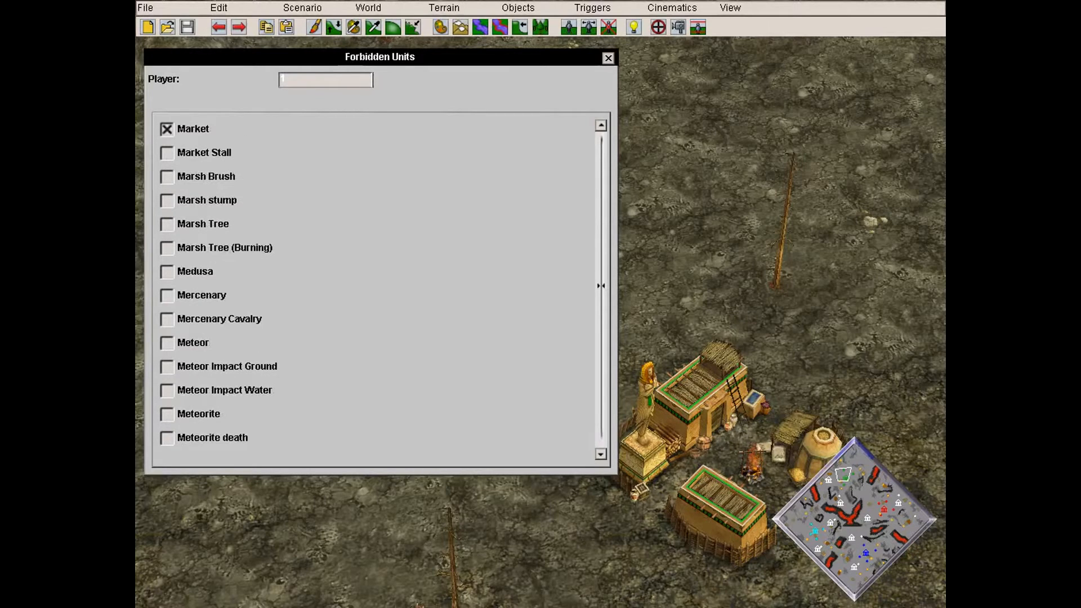
Switch the forbidden units list to player 2 and close it
key("Right")
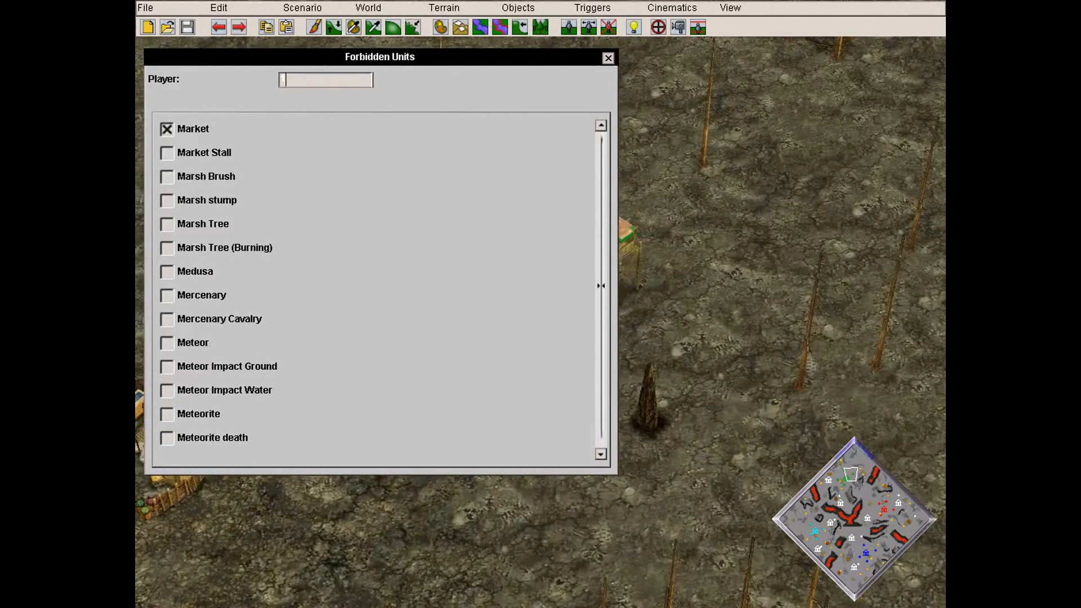
type("2")
left_click(609, 58)
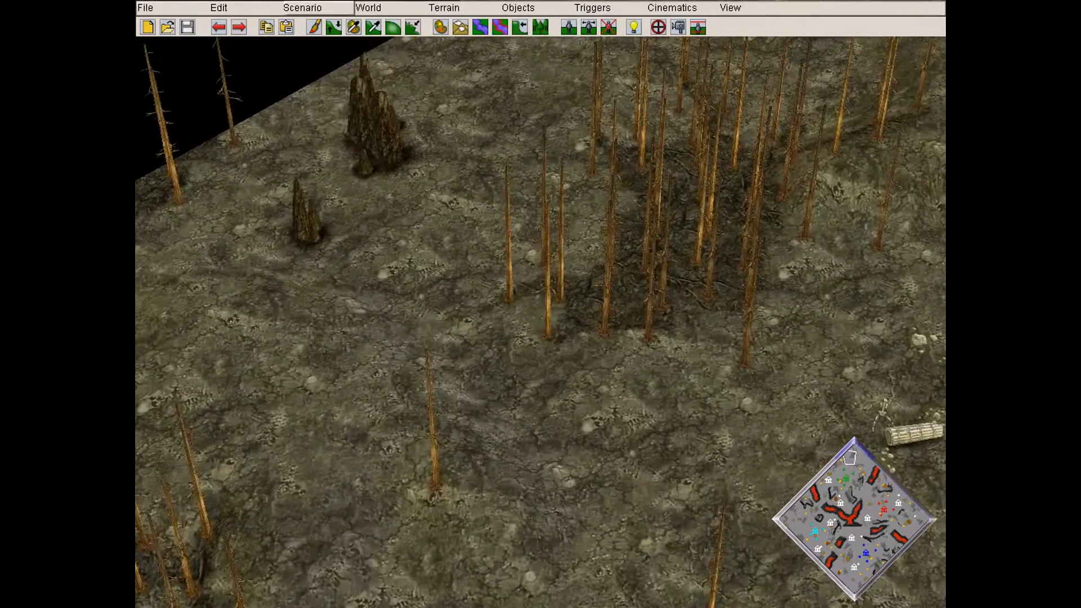
Open the diplomacy settings and make player 3 mutually allied with players 2 and 4
left_click(302, 8)
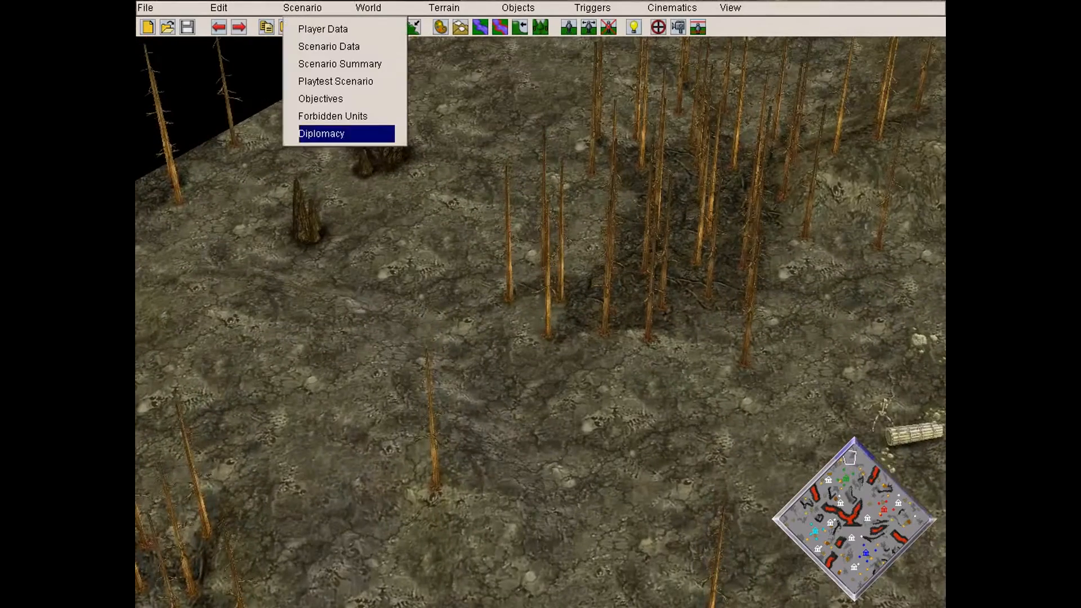
left_click(321, 133)
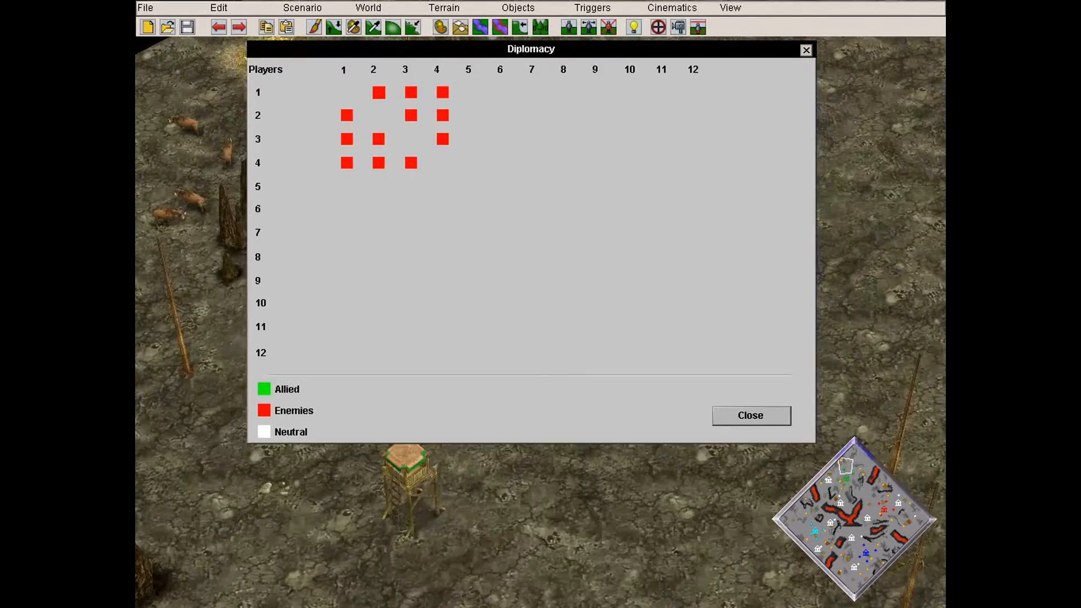
left_click(443, 138)
left_click(411, 163)
left_click(379, 139)
left_click(378, 138)
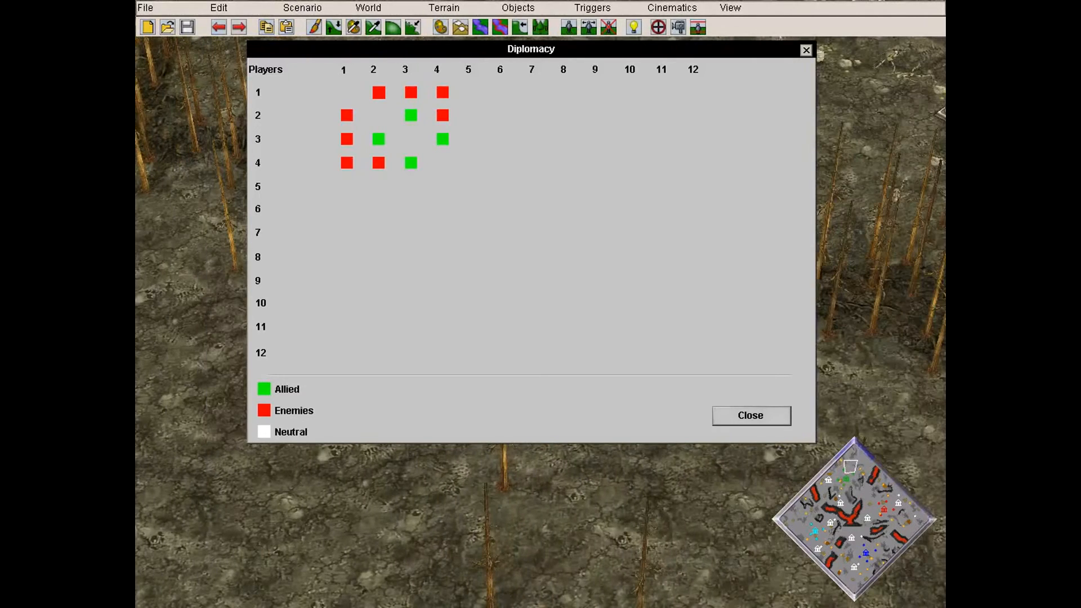
Close the diplomacy settings and set the world's preset lighting to Dawn
left_click(751, 416)
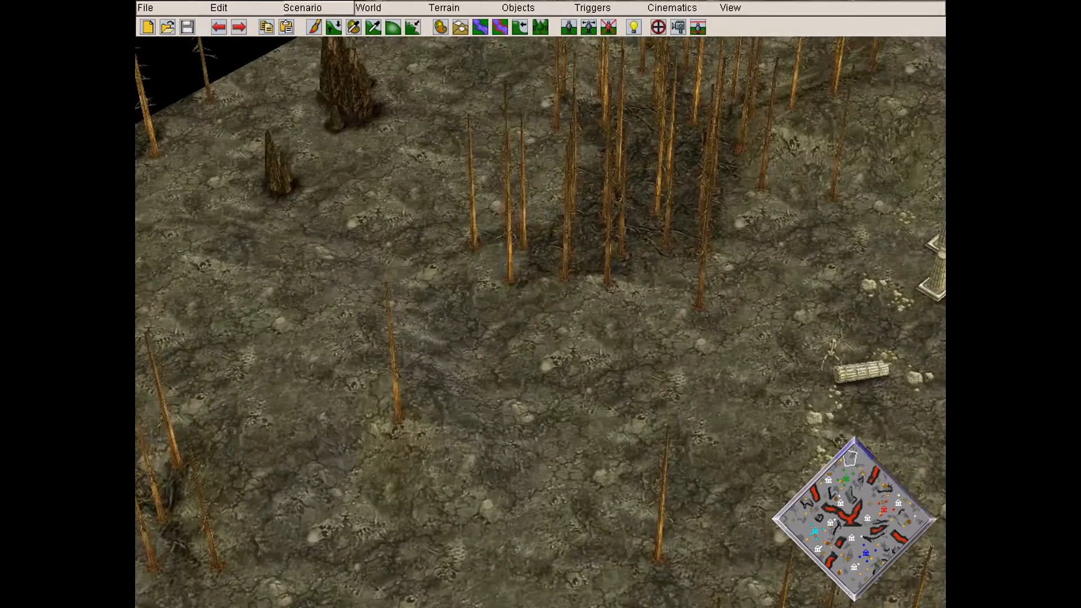
left_click(369, 8)
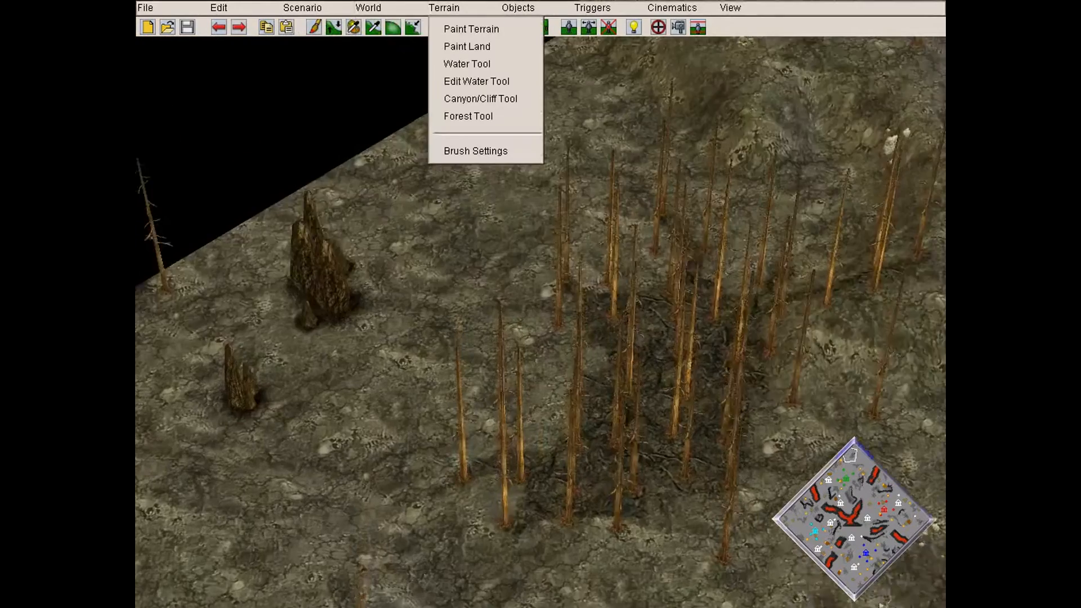
key("Return")
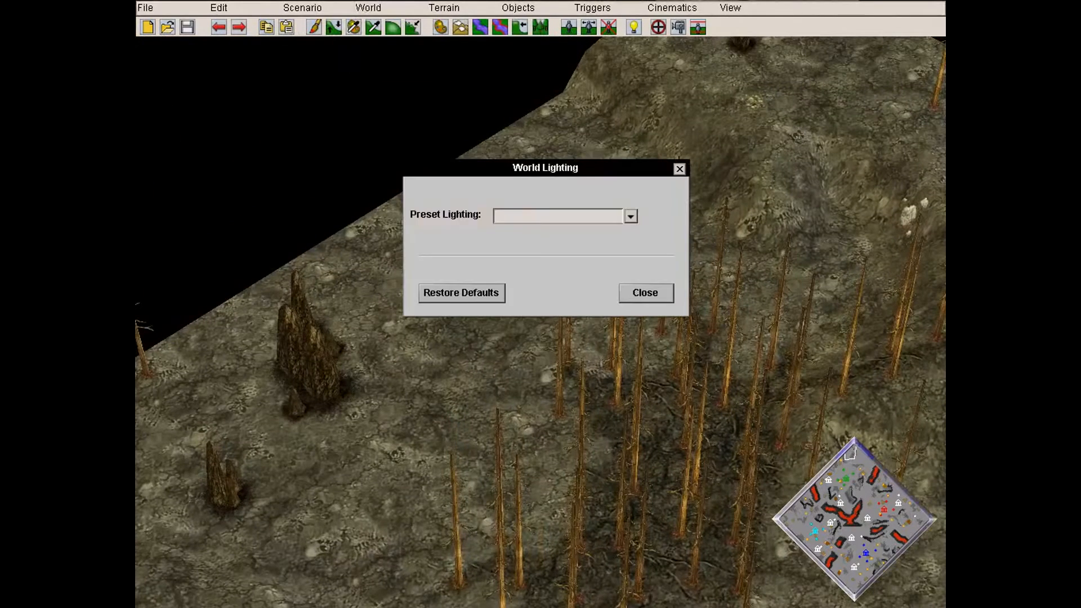
left_click(631, 215)
left_click(557, 269)
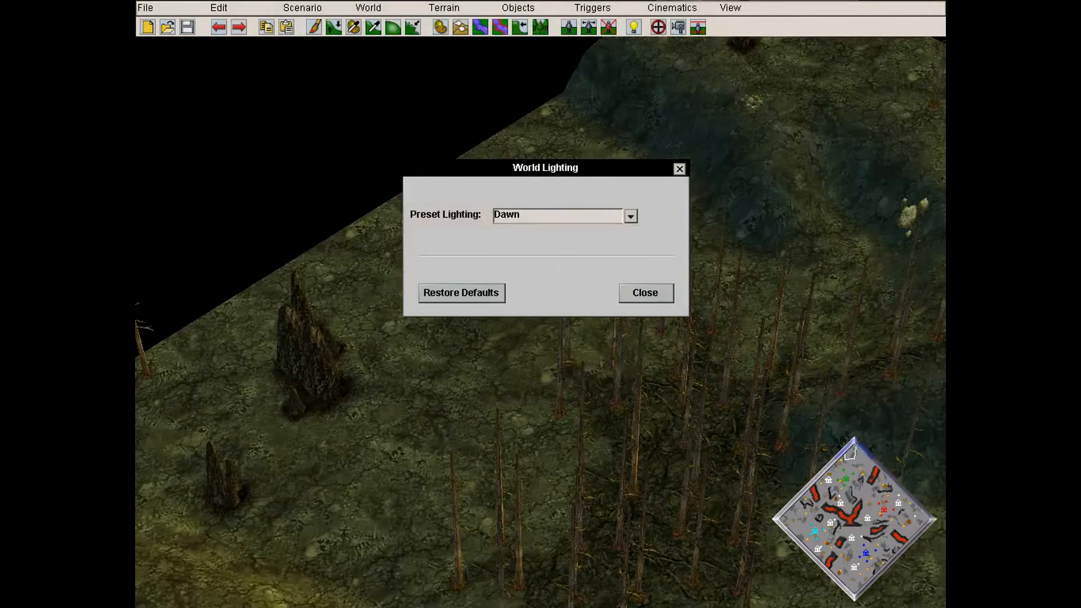
left_click(646, 293)
Open the map size settings to review them and close them again
left_click(840, 491)
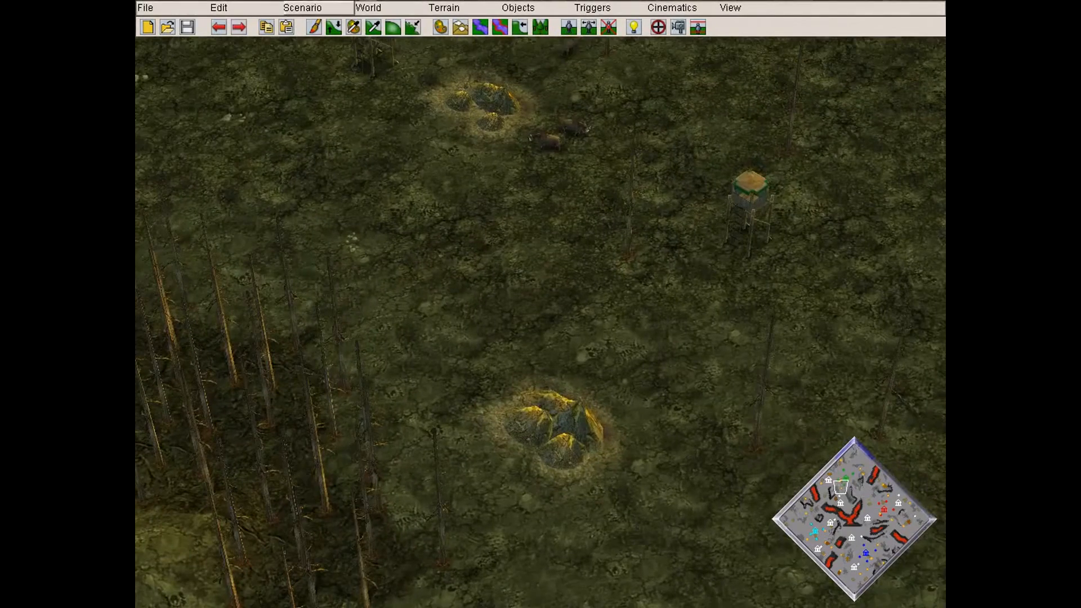
left_click(302, 8)
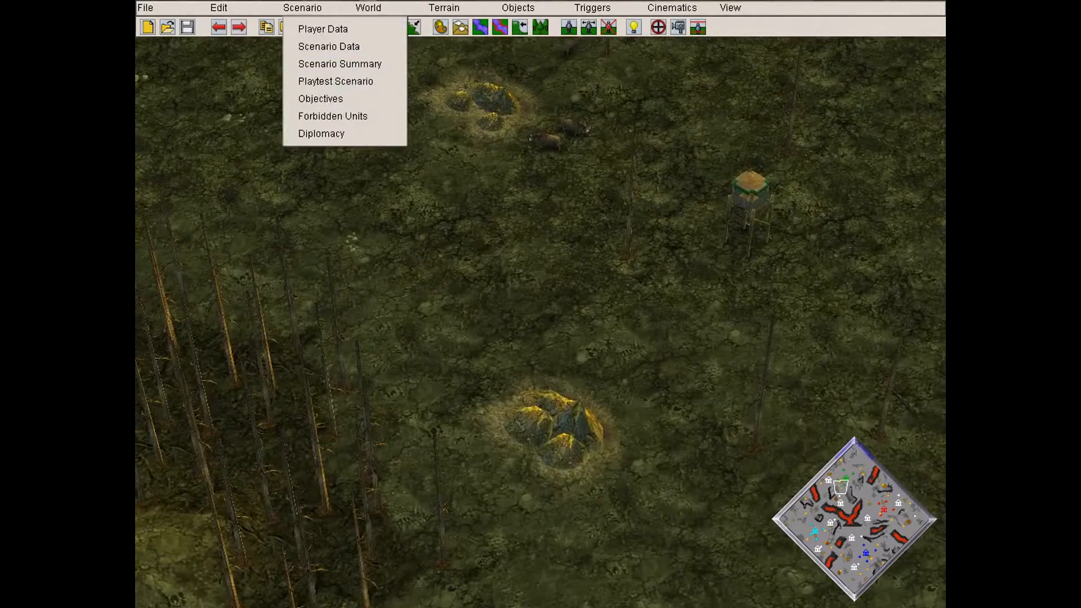
mouse_move(369, 7)
left_click(394, 47)
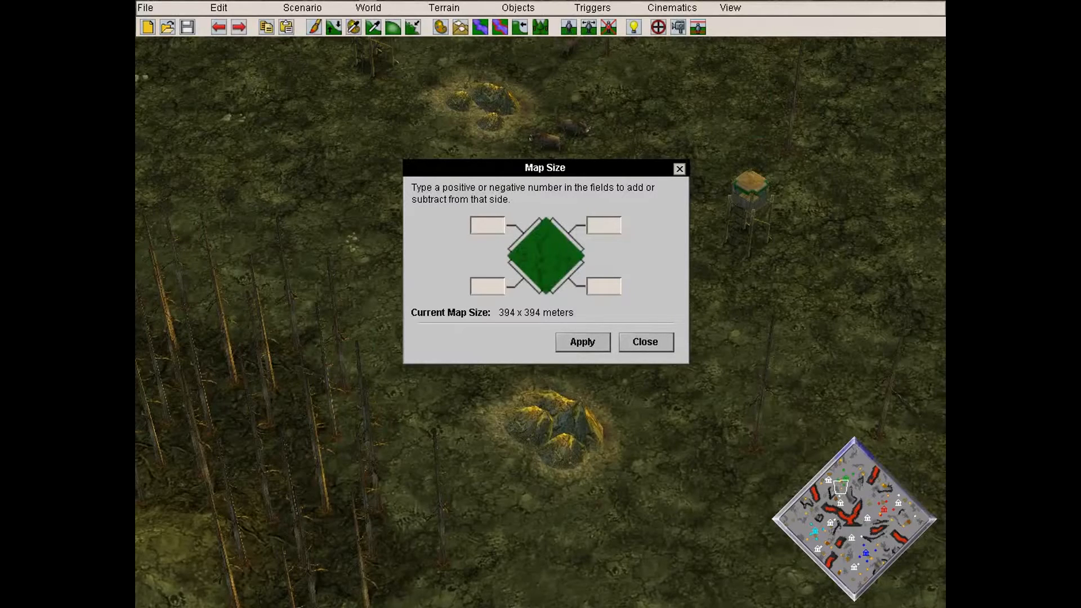
left_click(645, 342)
Open the map elevation settings to review the available options and close them again
left_click(302, 8)
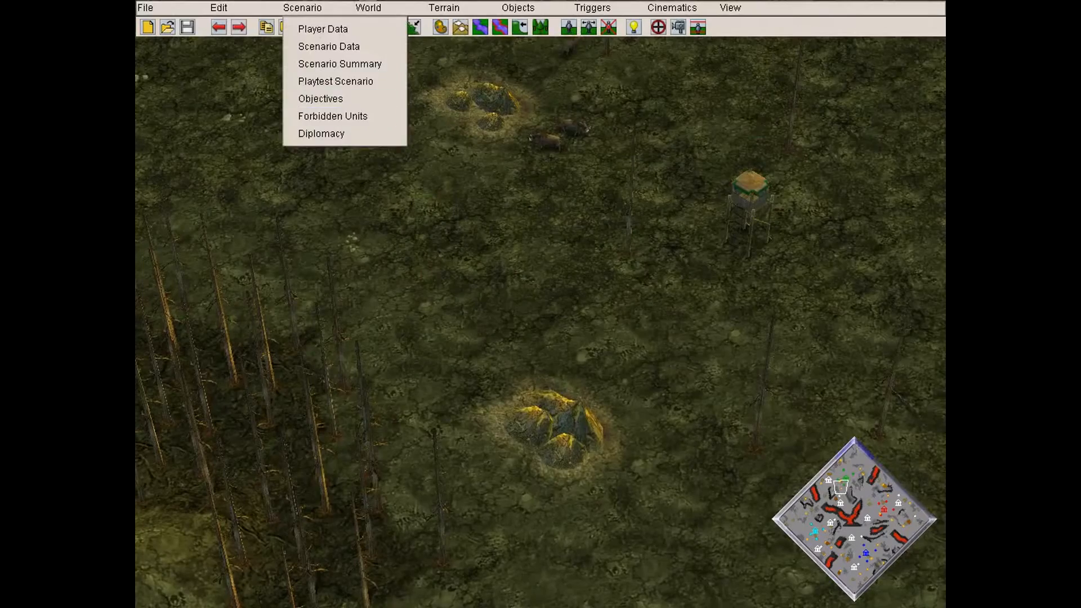
mouse_move(369, 8)
left_click(404, 64)
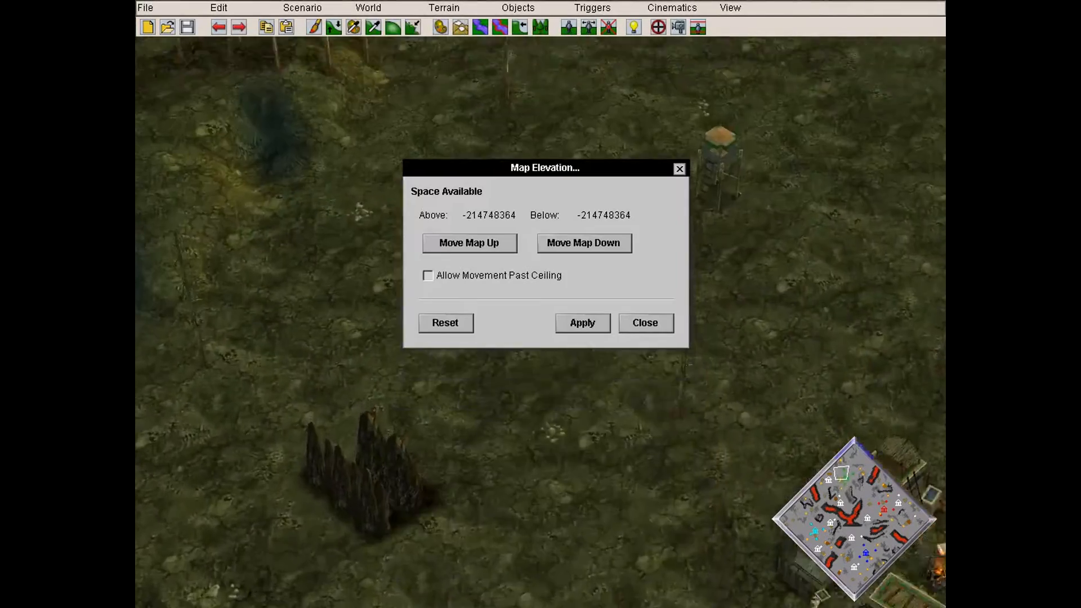
key("Up")
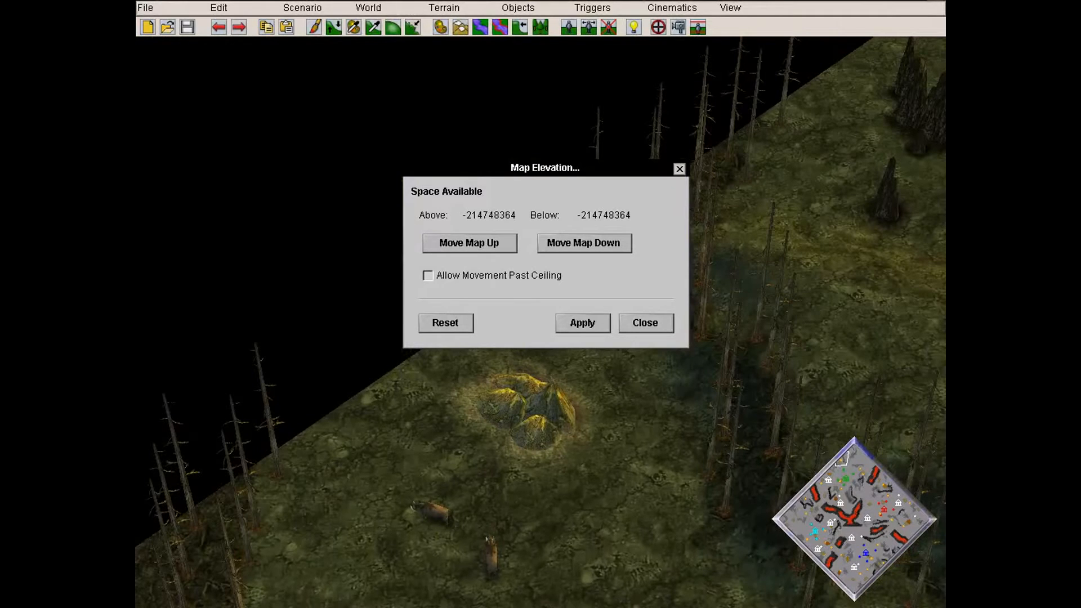
key("Escape")
Paint a patch of green grass along the map's edge around the rock spire with the Paint Land tool
key("Up")
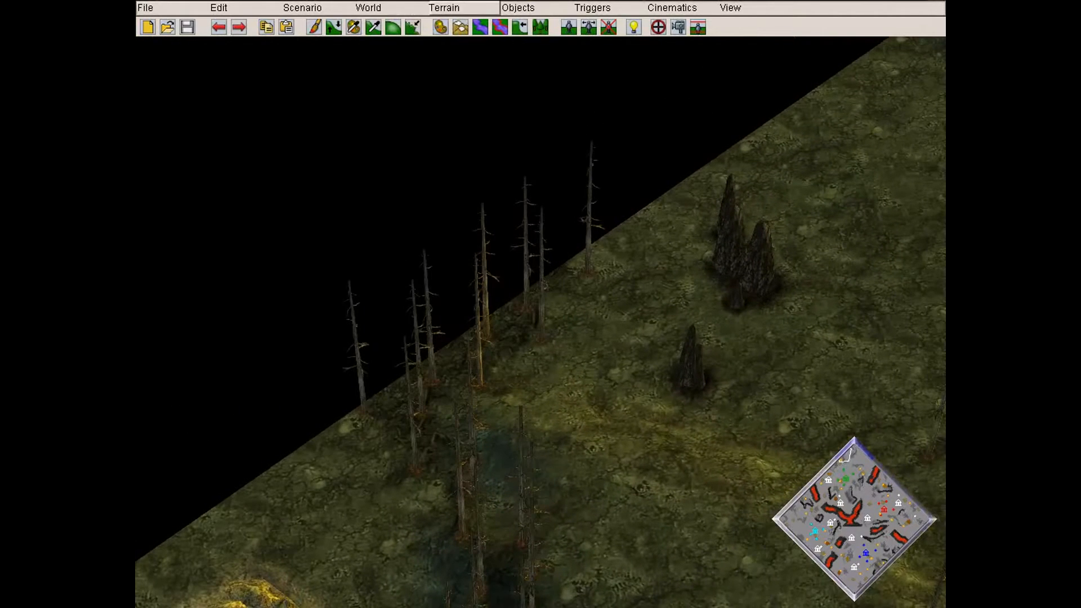
key("Down")
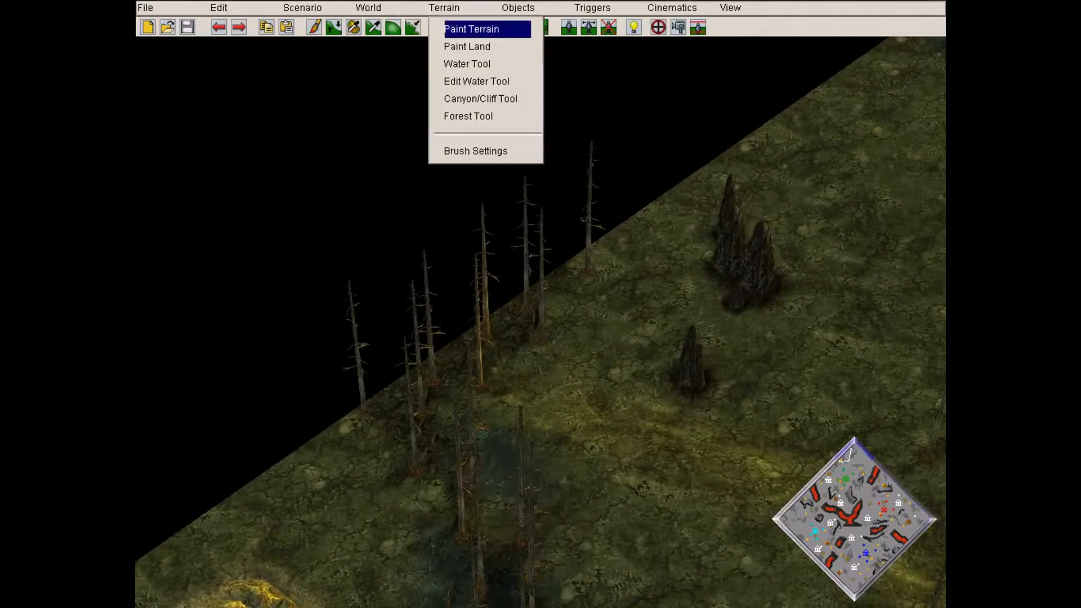
key("Escape")
left_click(440, 26)
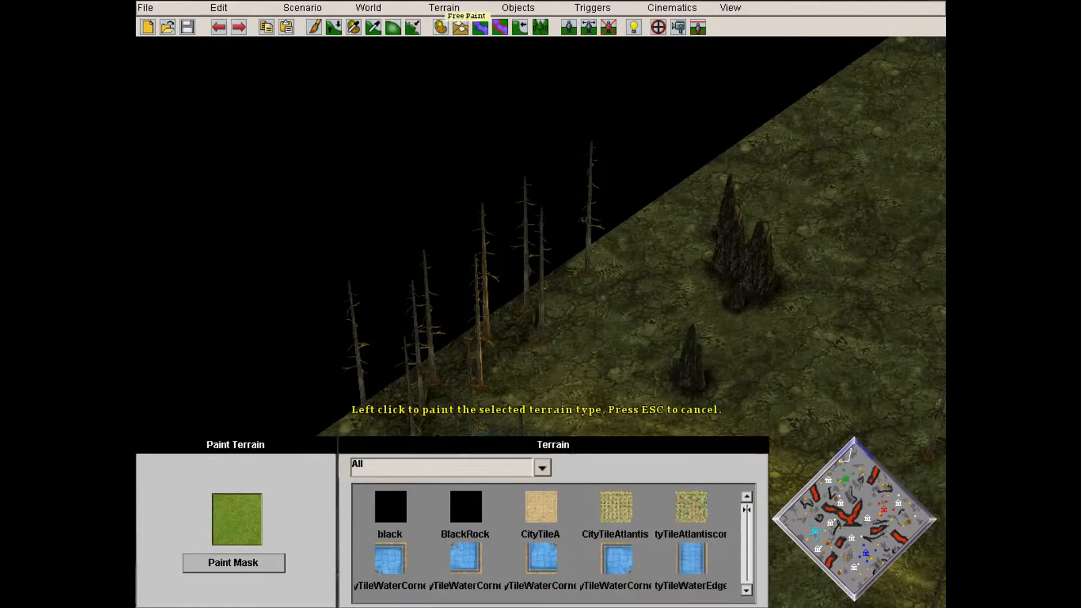
left_click(460, 27)
left_click(443, 7)
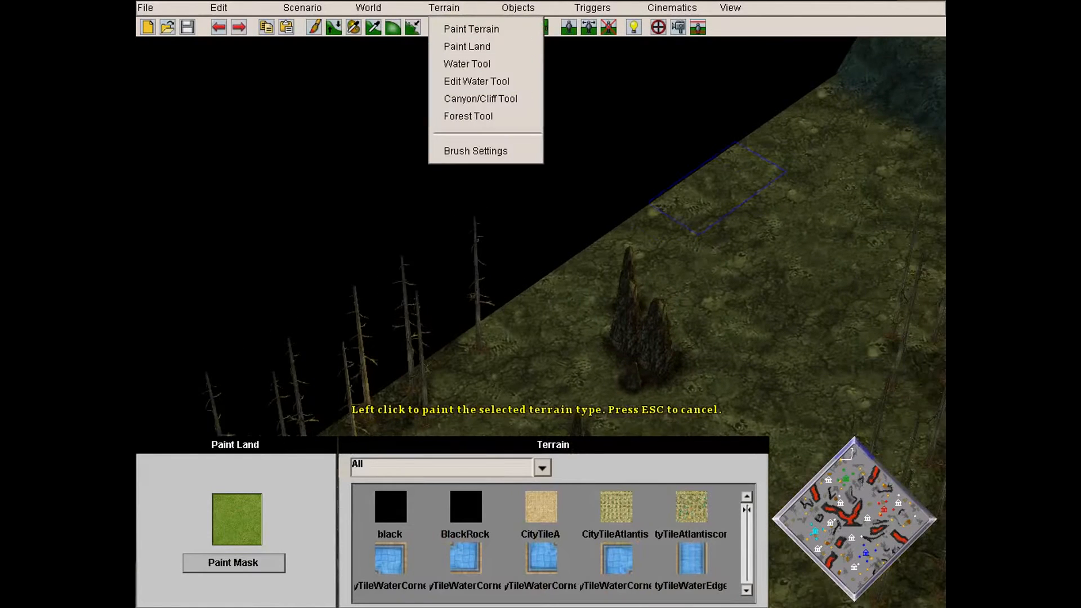
left_click(684, 199)
key("Right")
left_click(562, 204)
mouse_move(562, 205)
left_mouse_down()
mouse_move(507, 217)
mouse_move(419, 315)
mouse_move(452, 262)
left_mouse_up()
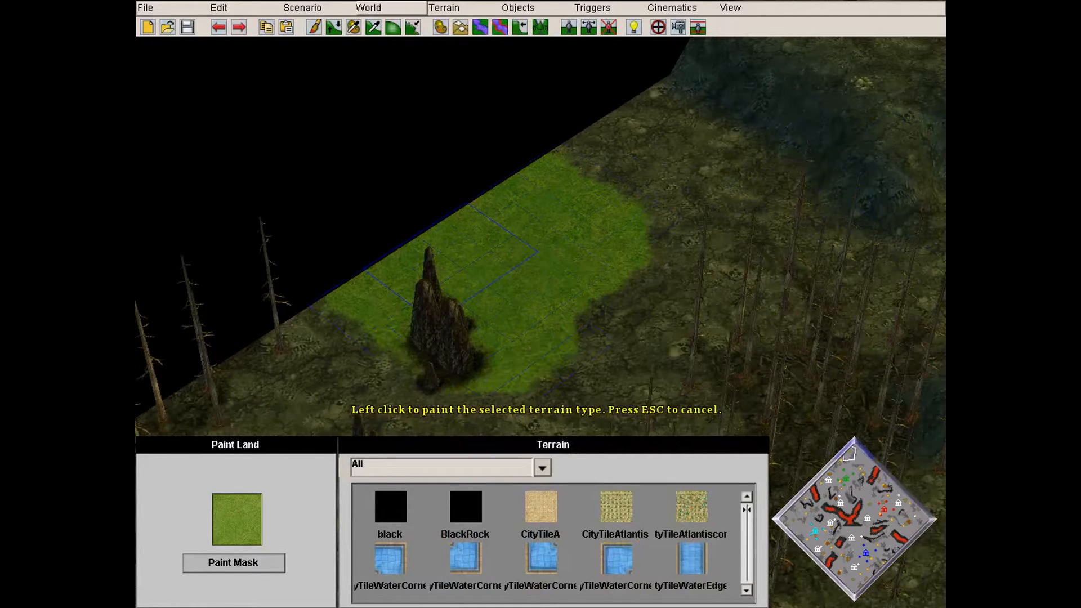
Dig out a stretch of water over the lava near the map's centre with the Water Tool
left_click(443, 7)
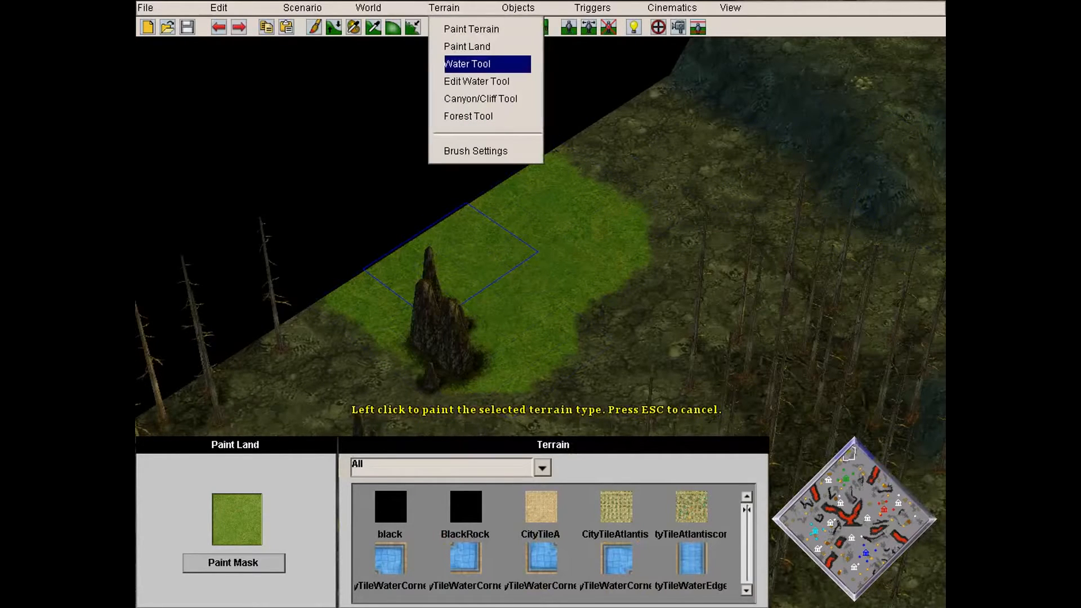
left_click(467, 64)
key("Right")
key("Down")
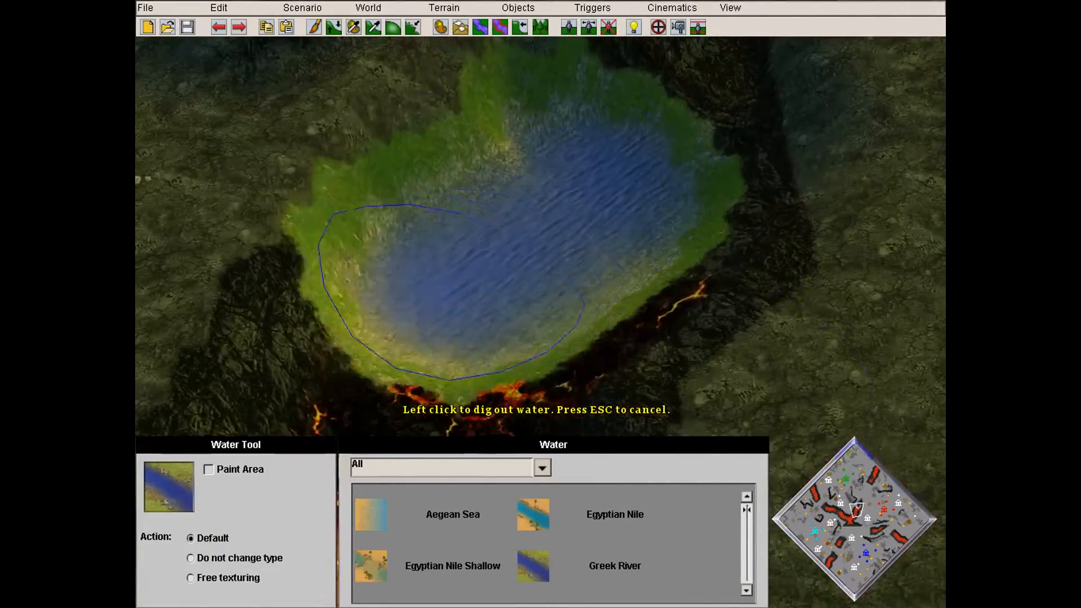
key("Down")
key("Left")
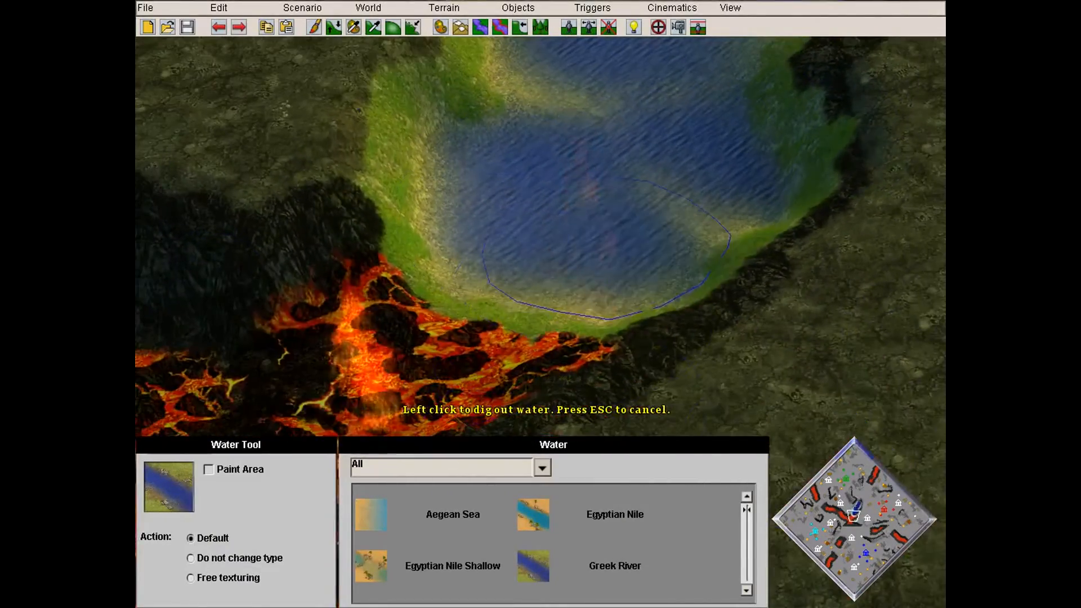
Switch to the Forest Tool and apply it on the grassy bank beside the new water
left_click(444, 7)
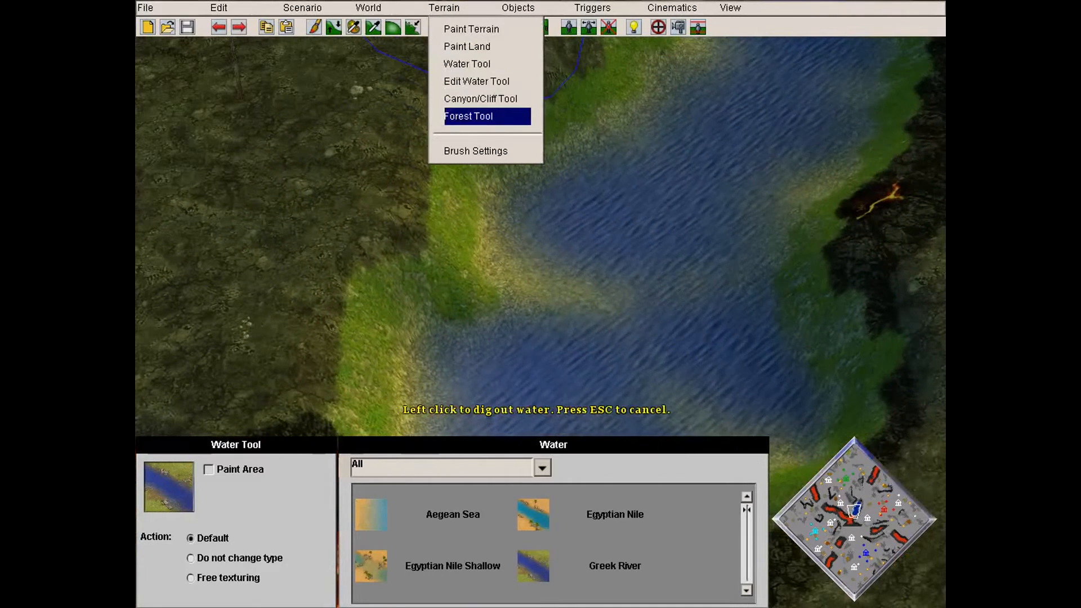
left_click(488, 116)
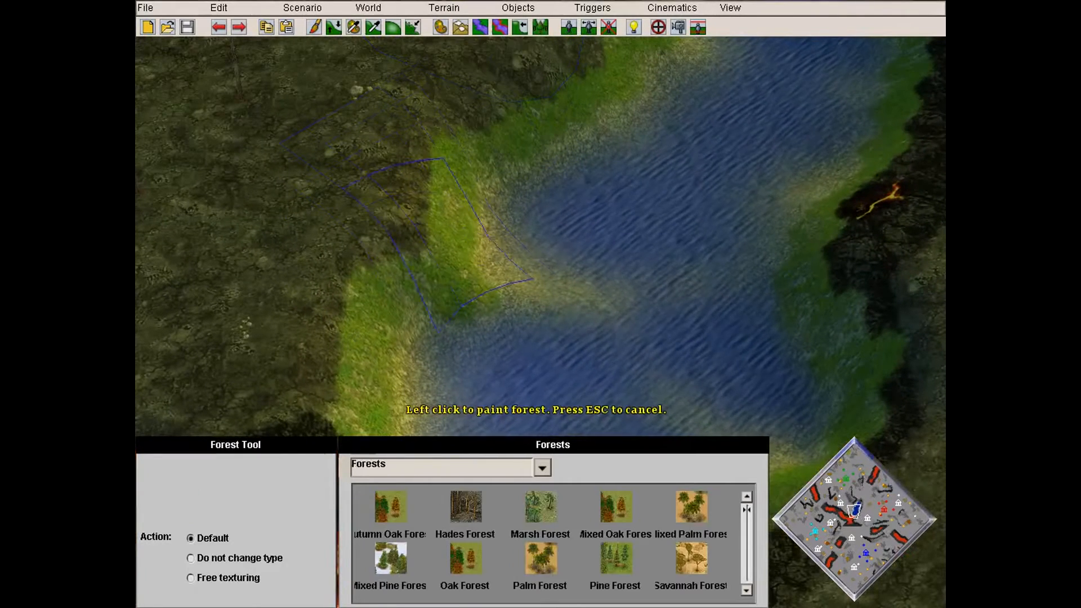
left_click(395, 236)
Place an Arkantos (Hero) for Player 1 on the open ground between the blue settlement and its watch tower
left_click(444, 7)
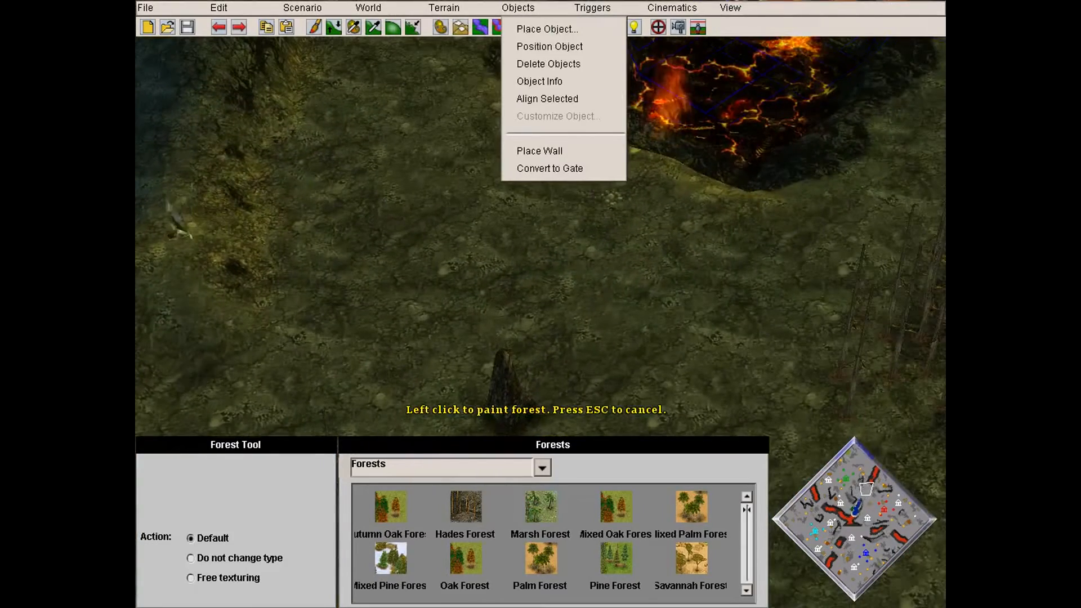
left_click(548, 28)
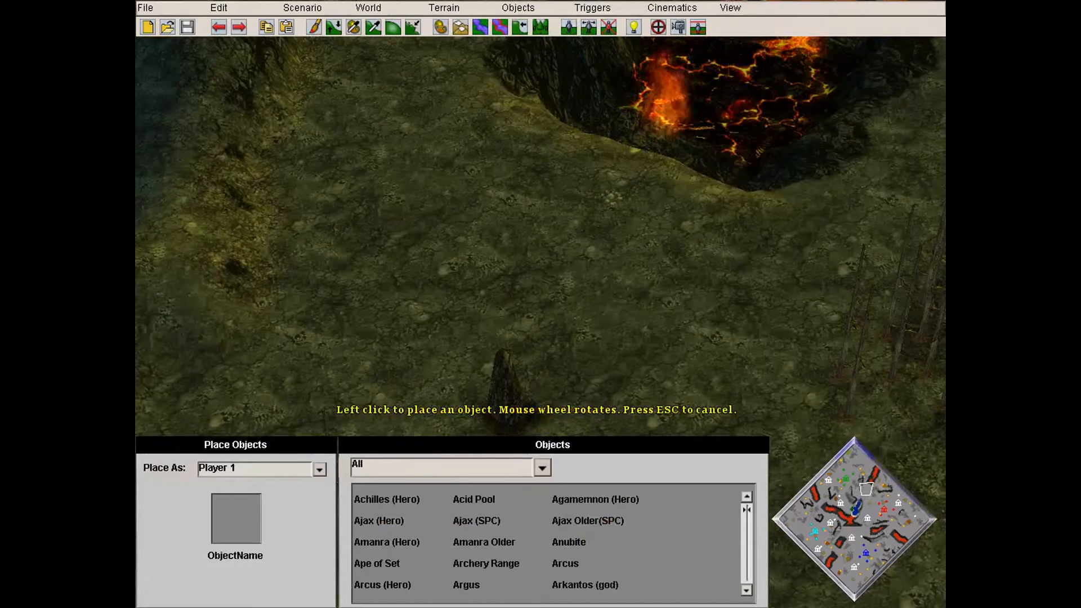
left_click(378, 520)
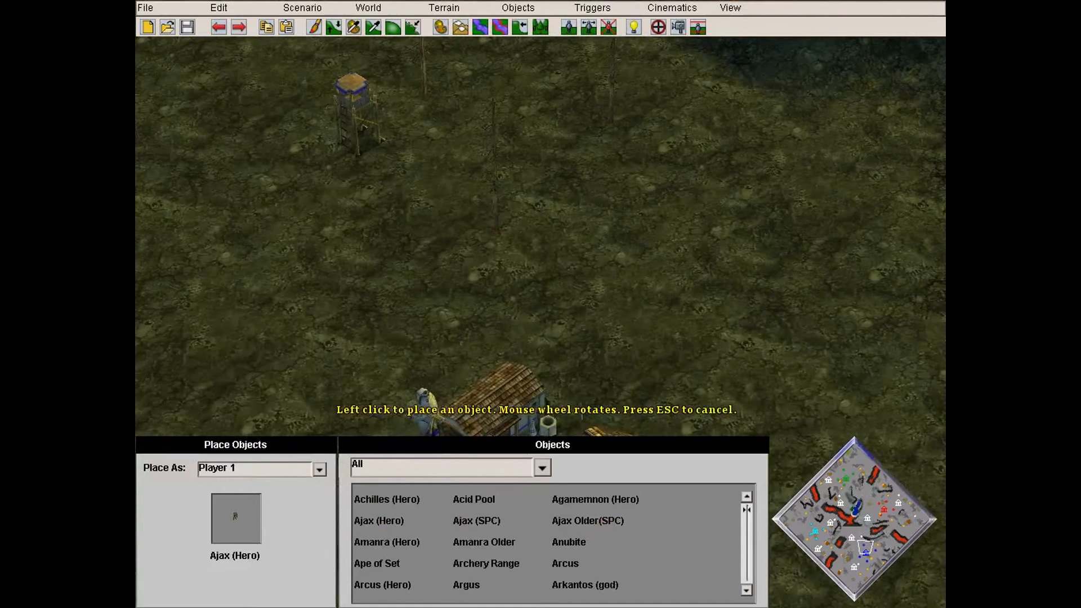
key("Down")
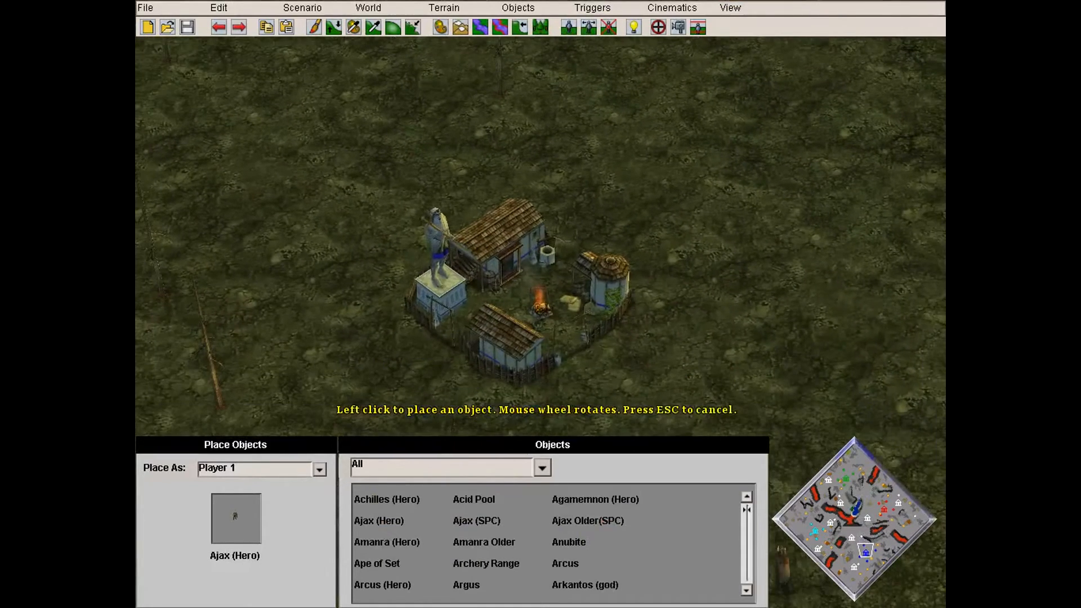
key("Down")
scroll(553, 541, "down", 2)
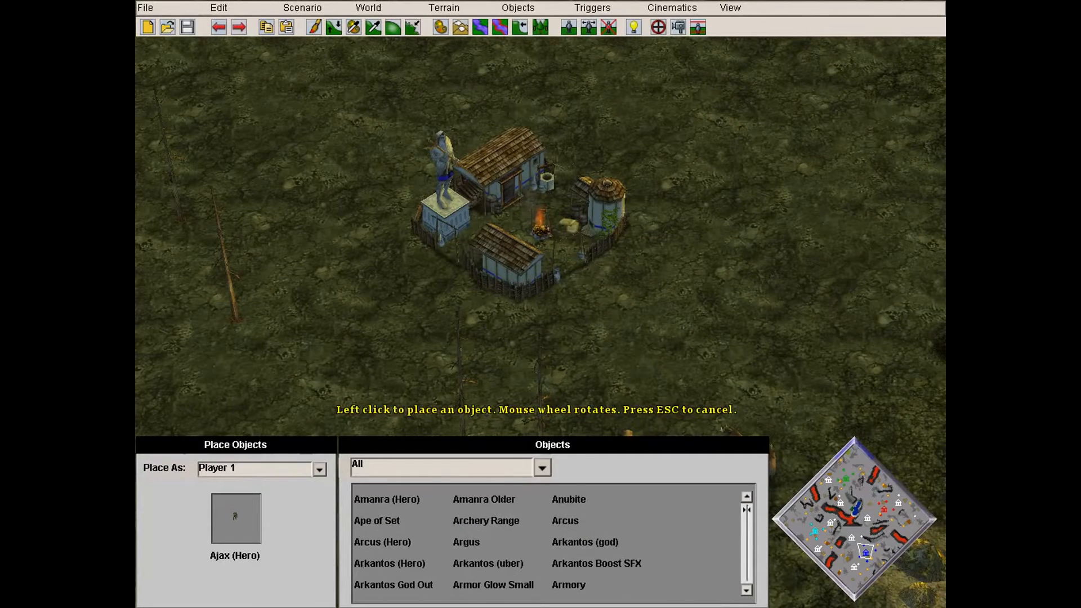
left_click(390, 563)
key("Up")
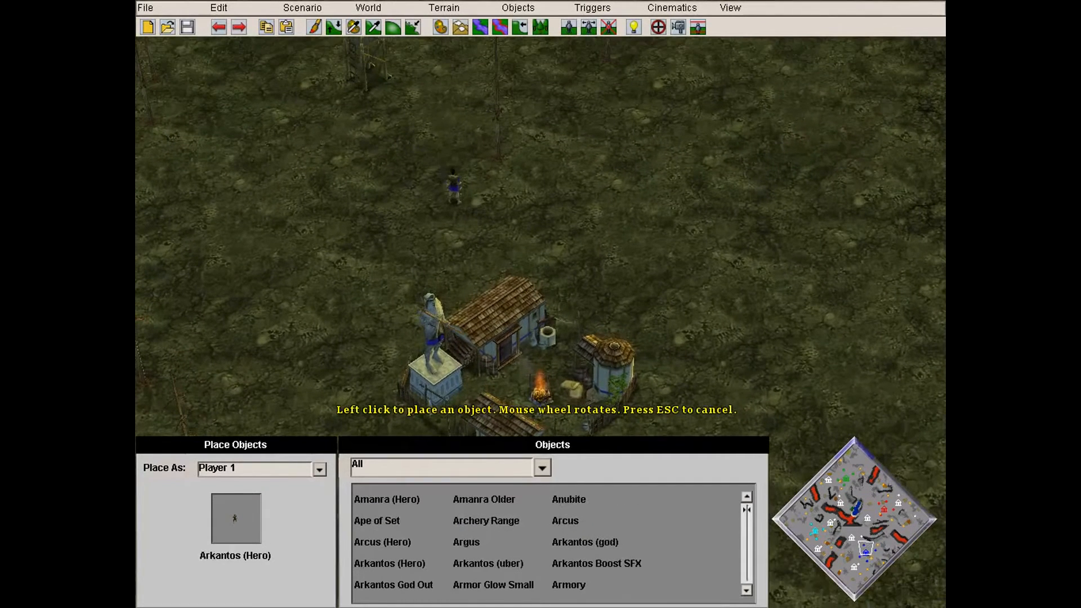
left_click(453, 202)
Place ten Hoplites for Player 1 around Arkantos and leave object placement
key("Up")
left_click_drag(747, 510, 746, 534)
left_click(468, 542)
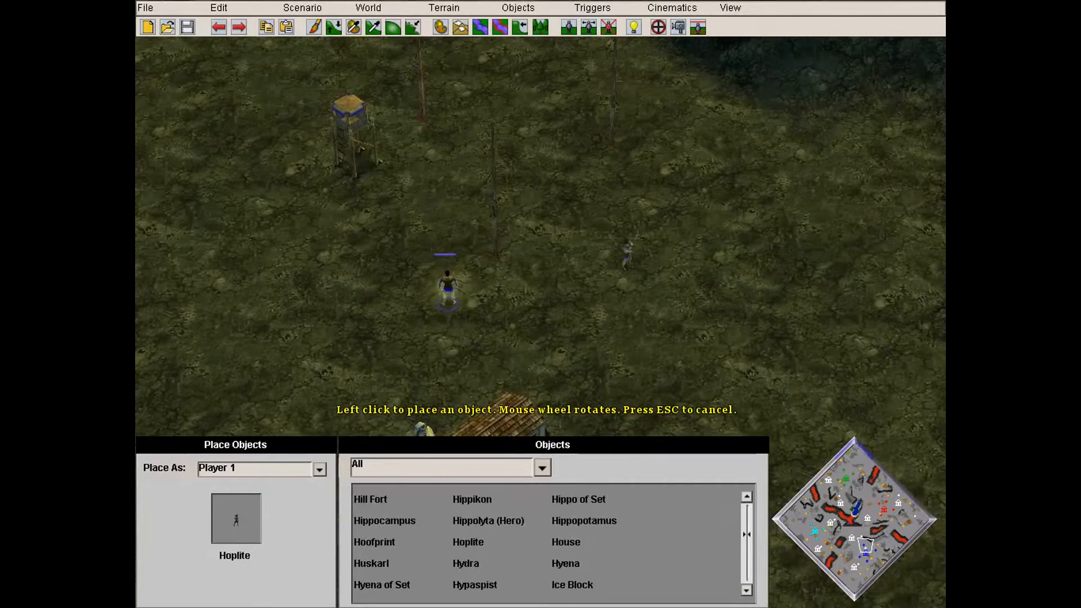
left_click(547, 323)
left_click(438, 339)
left_click(325, 370)
left_click(351, 326)
left_click(462, 365)
left_click(499, 368)
left_click(506, 328)
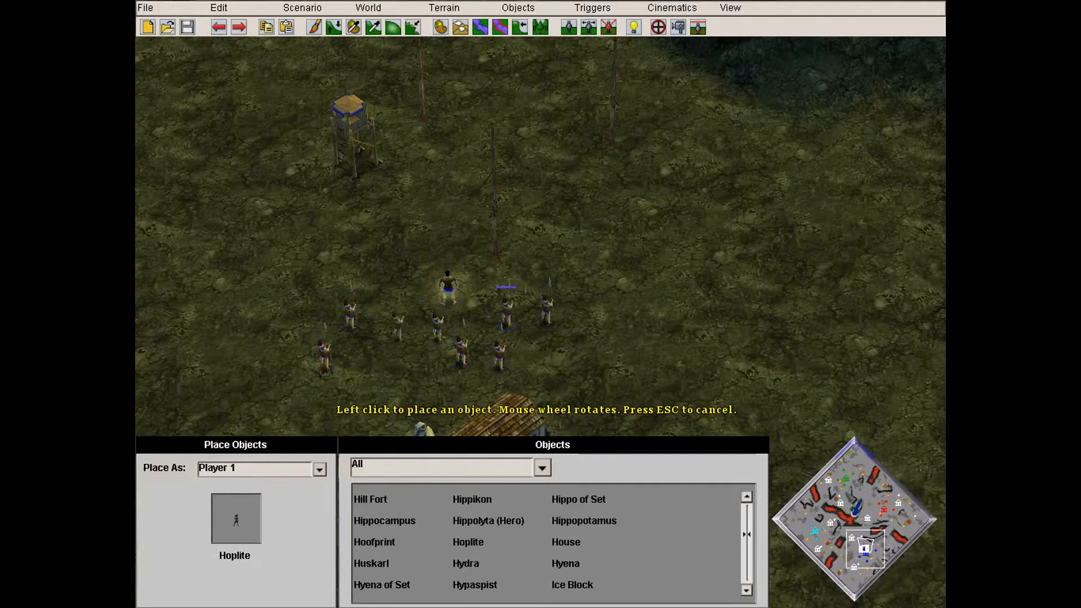
left_click(386, 353)
left_click(445, 376)
left_click(416, 367)
key("Escape")
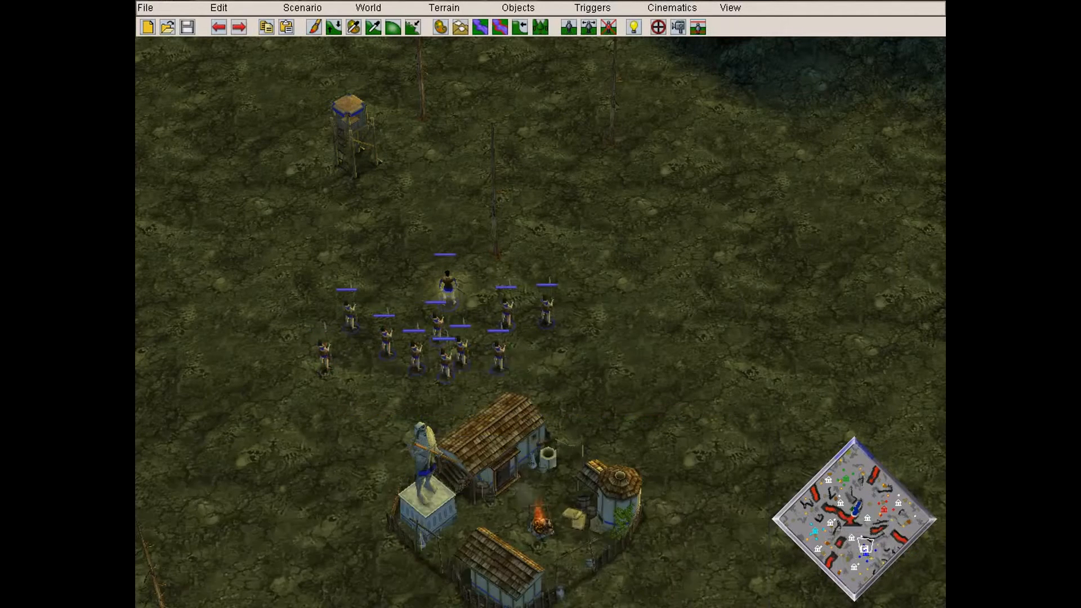
Select Arkantos and the Hoplites and move them as a group toward the watch tower, then to the open ground beside it
left_click_drag(225, 278, 684, 358)
right_click(417, 231)
key("Escape")
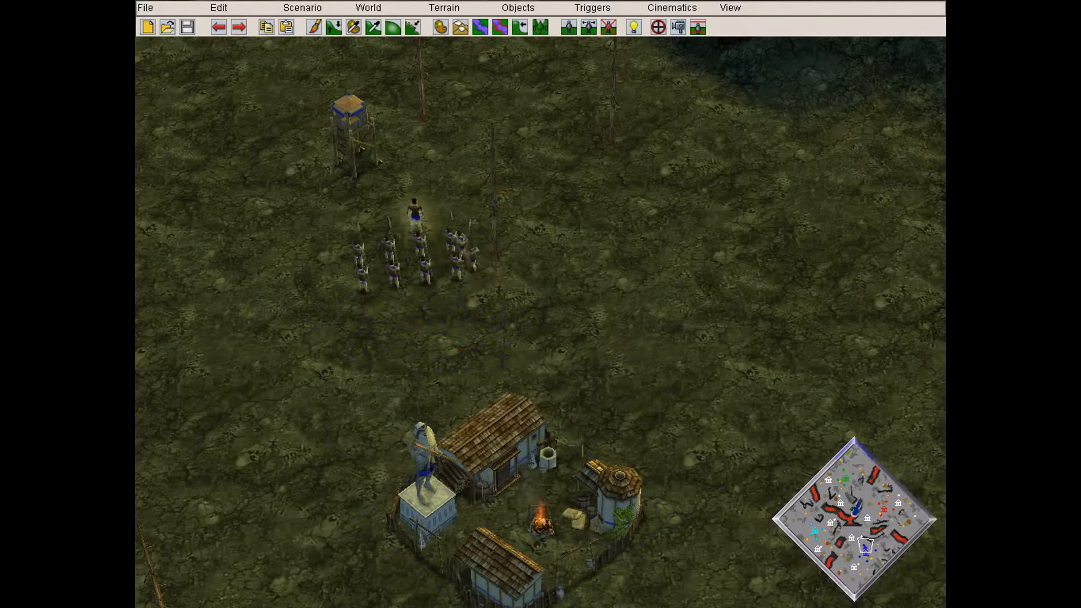
key("Right")
key("Up")
key("Left")
key("Down")
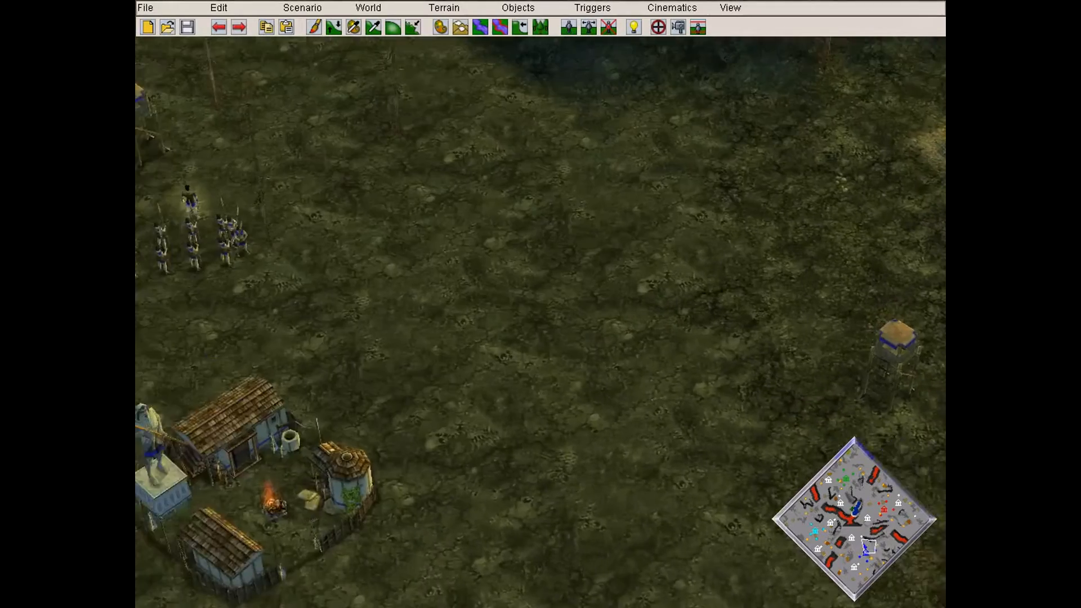
key("Left")
mouse_move(391, 152)
left_mouse_down()
mouse_move(530, 226)
mouse_move(542, 253)
left_mouse_up()
right_click(410, 275)
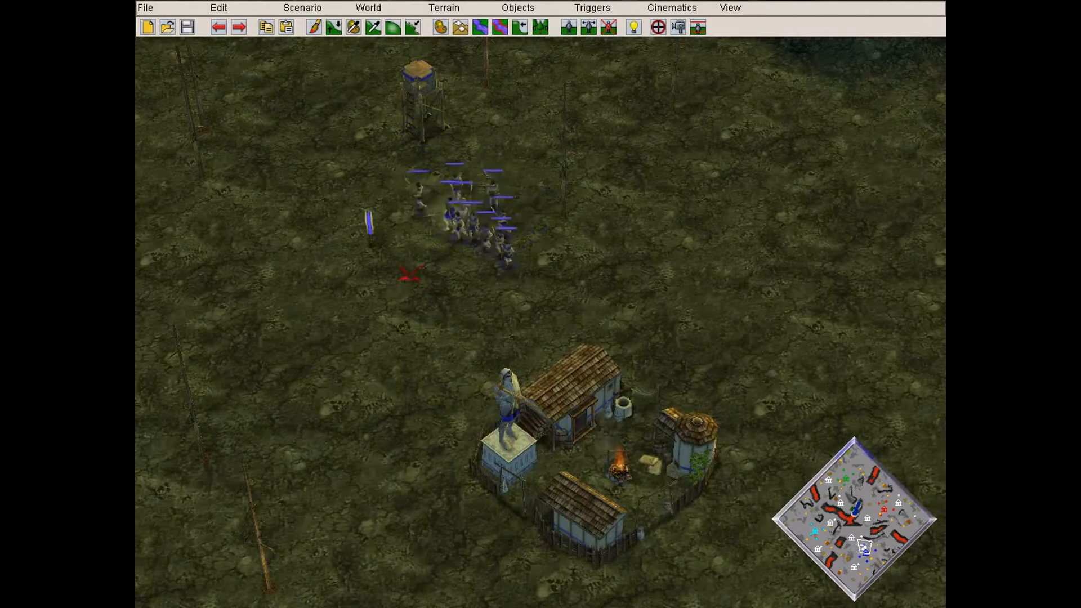
key("Up")
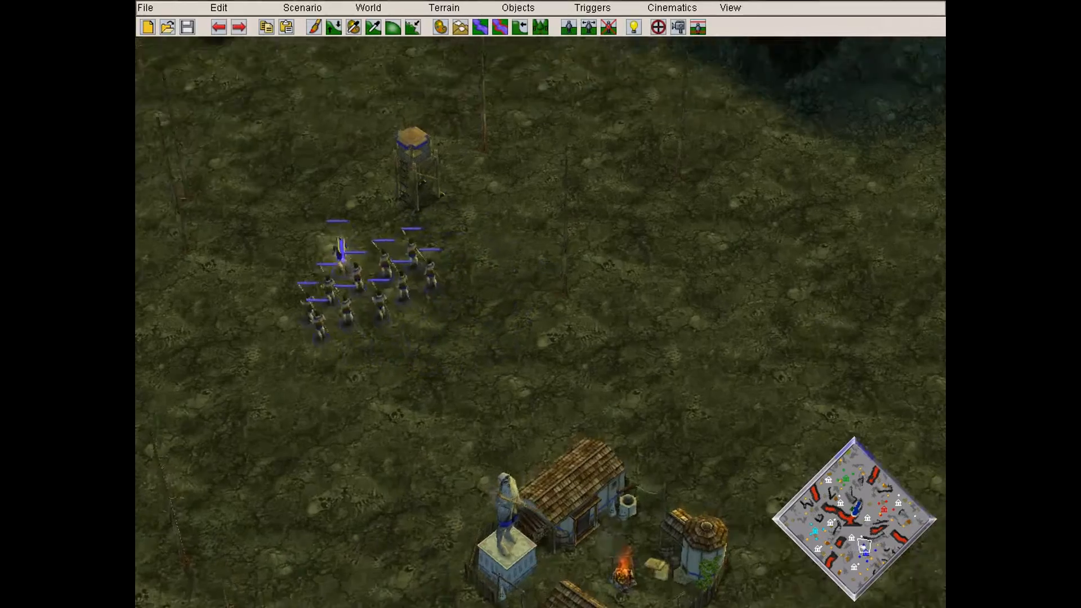
key("Up")
key("Right")
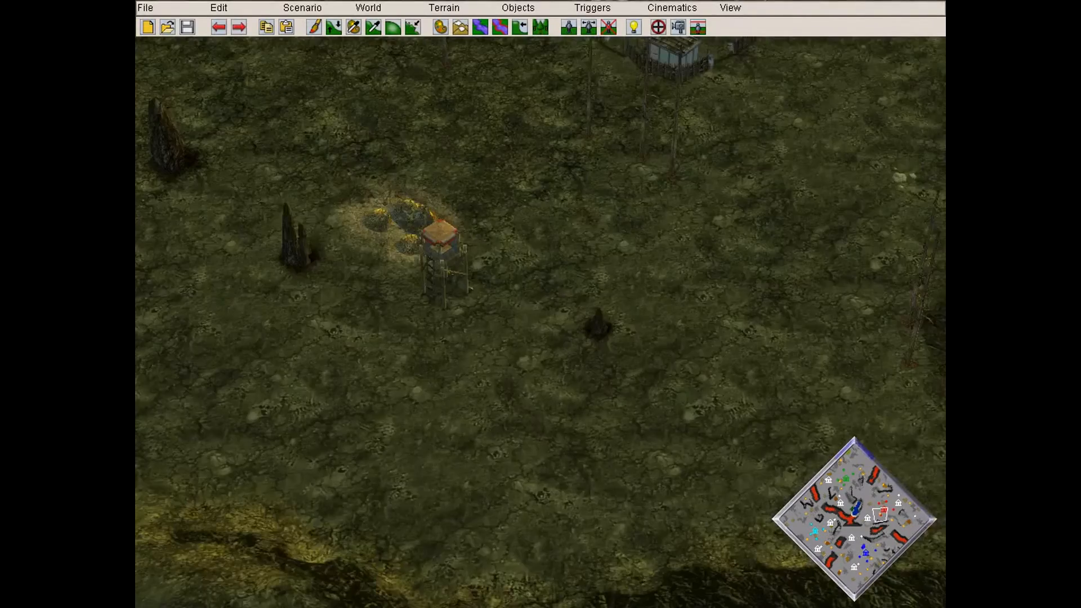
key("Up")
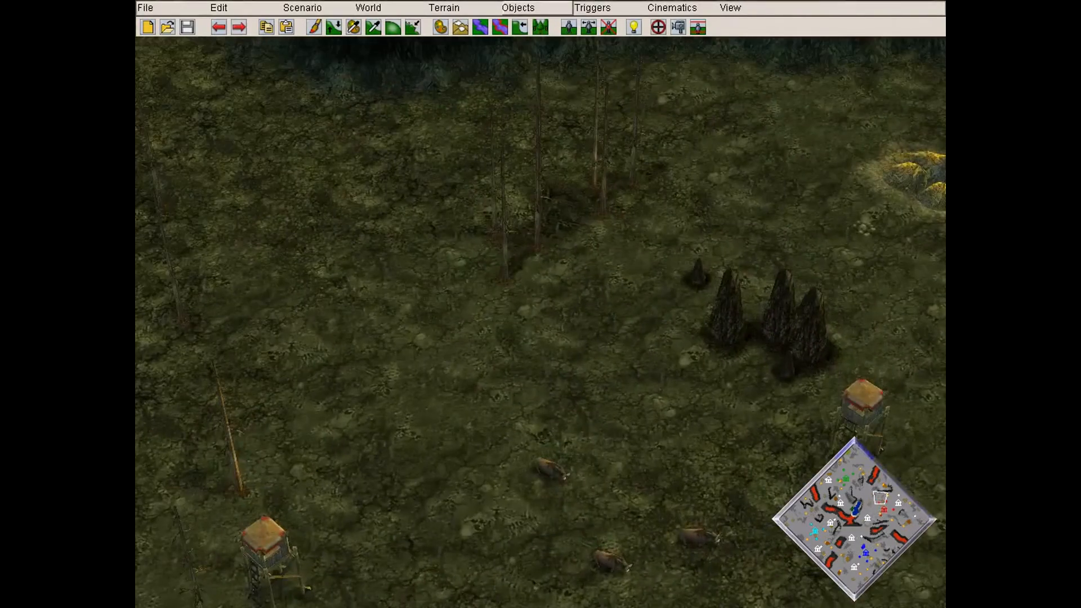
key("Up")
left_click(519, 7)
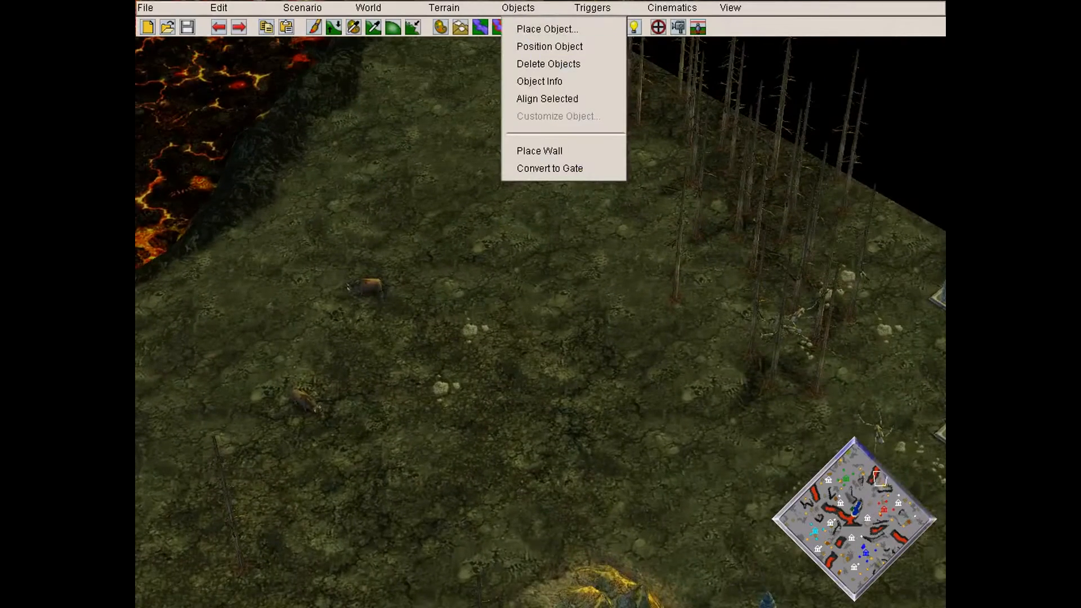
mouse_move(592, 7)
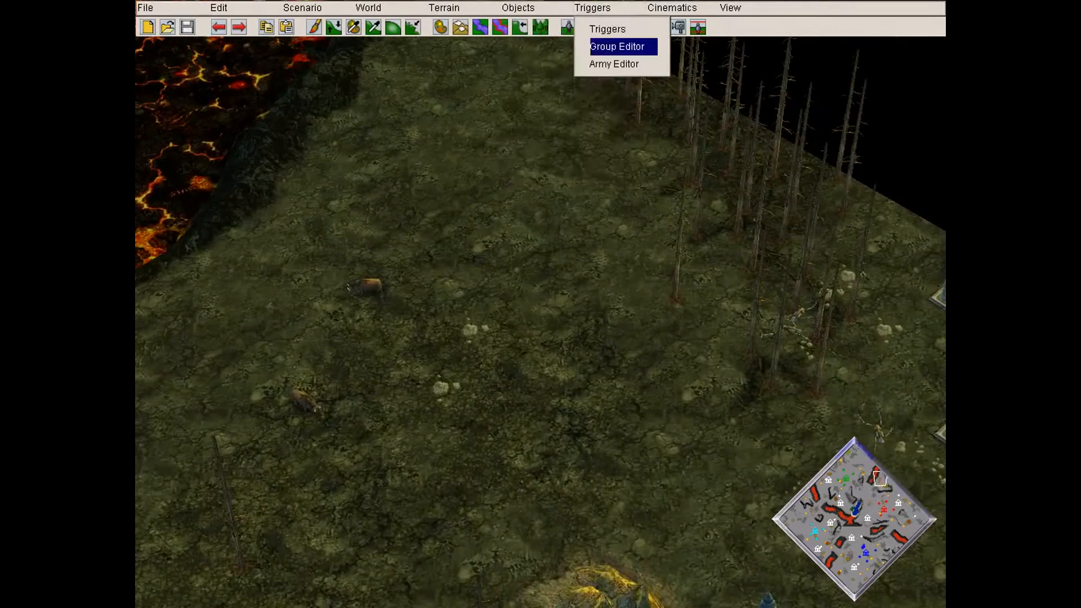
key("Left")
key("Down")
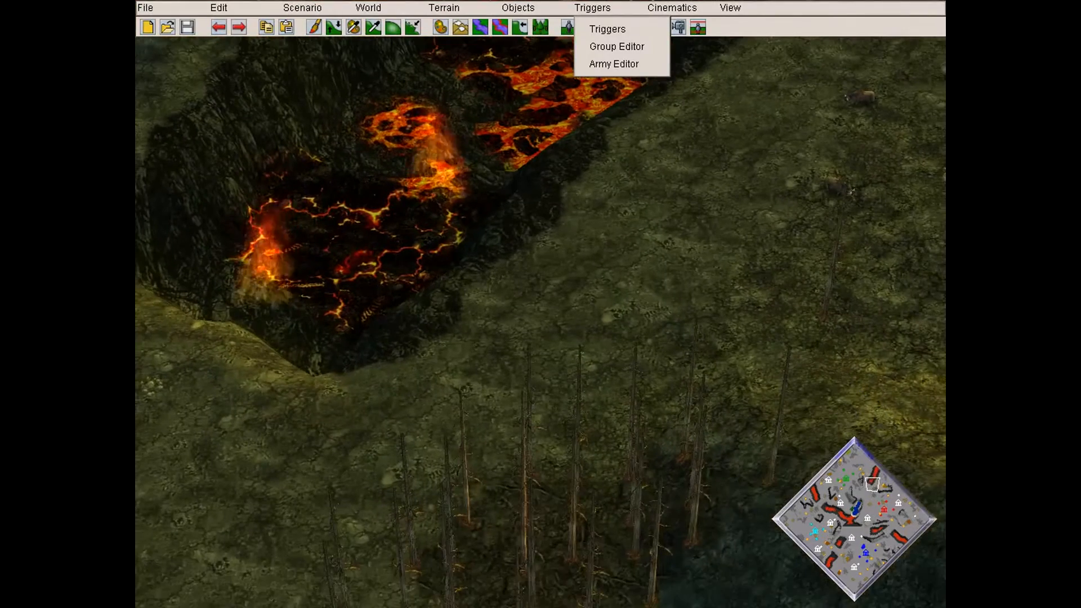
key("Up")
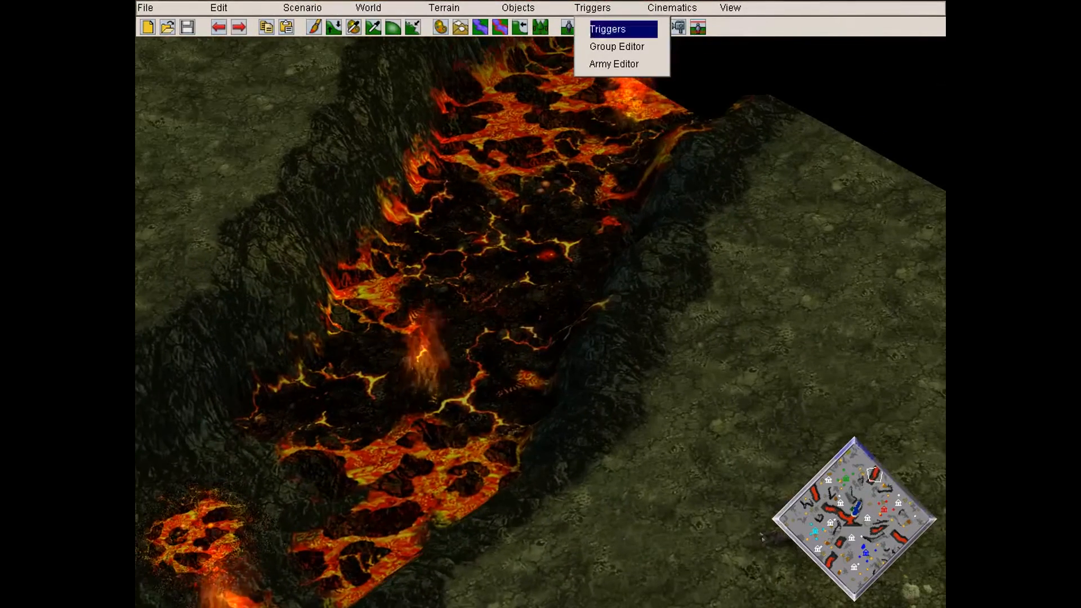
mouse_move(672, 8)
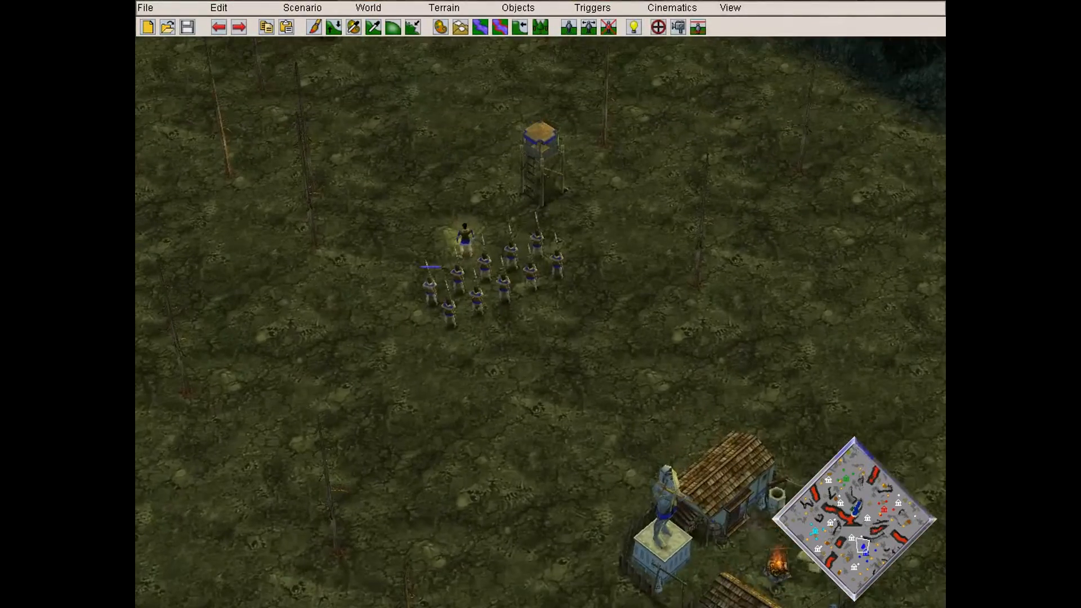
mouse_move(610, 1)
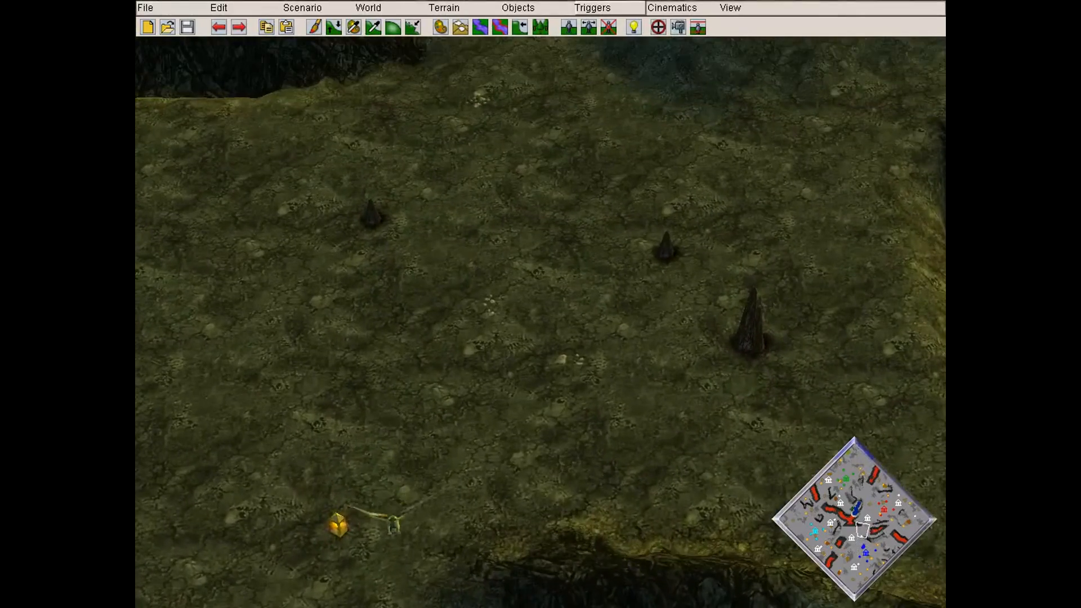
left_click(609, 7)
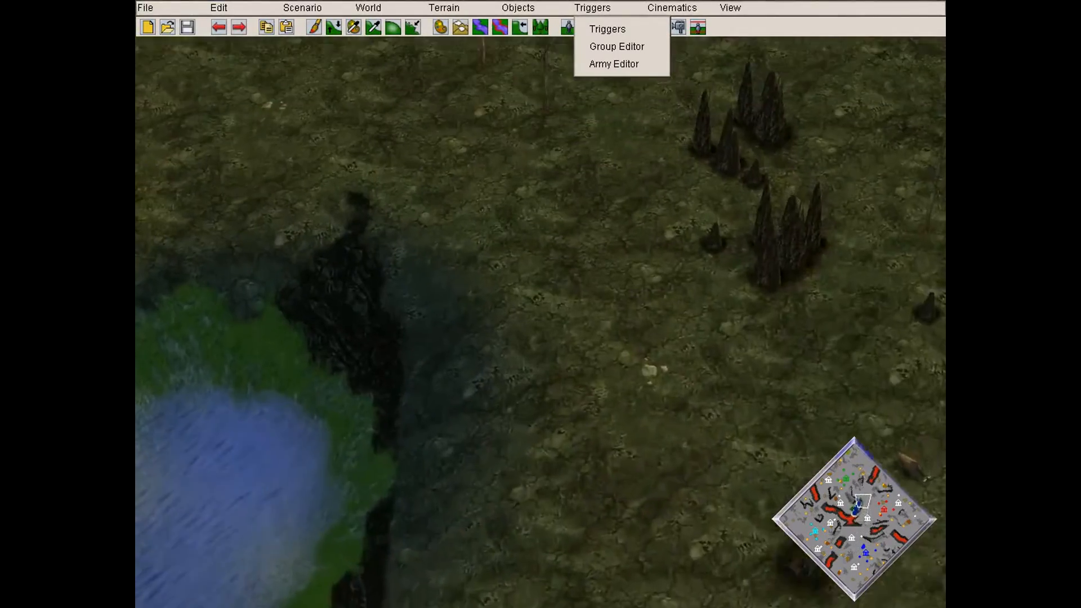
left_click_drag(860, 534, 863, 541)
left_click_drag(322, 445, 522, 572)
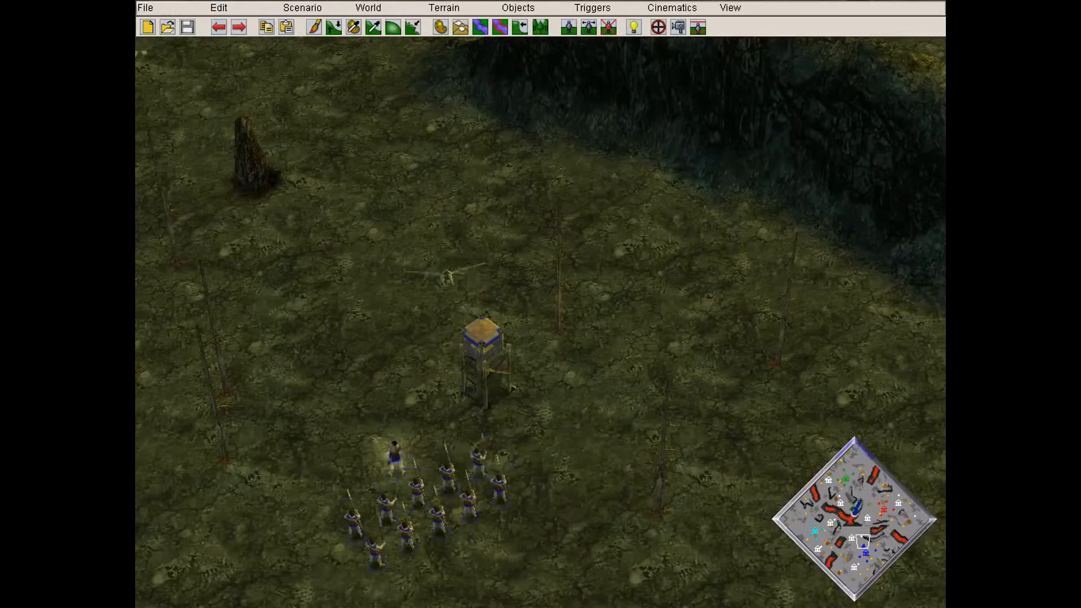
key("Up")
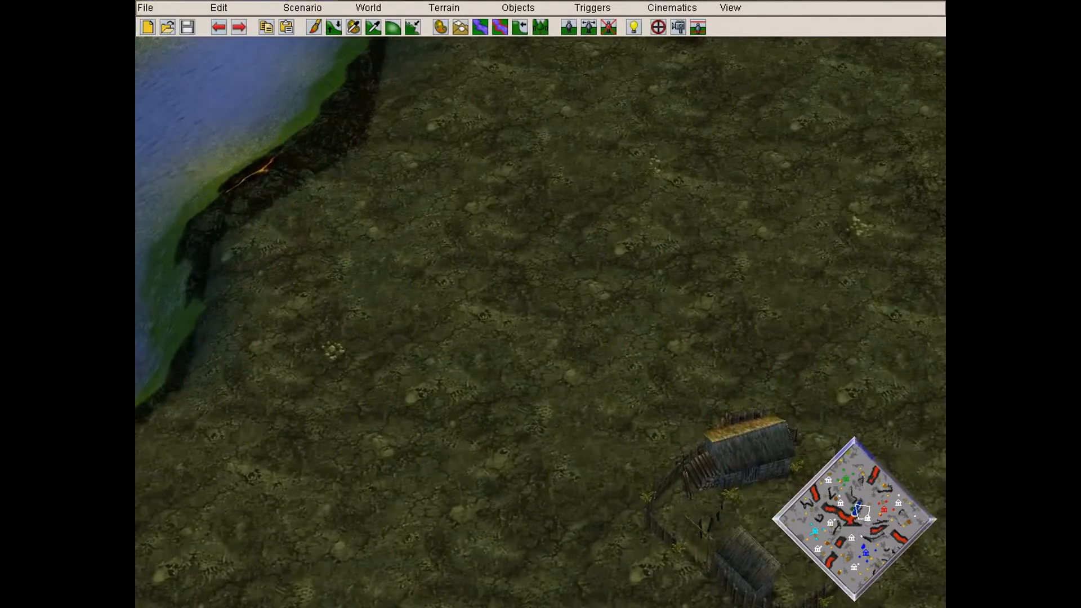
left_click(859, 550)
left_click_drag(859, 549, 862, 547)
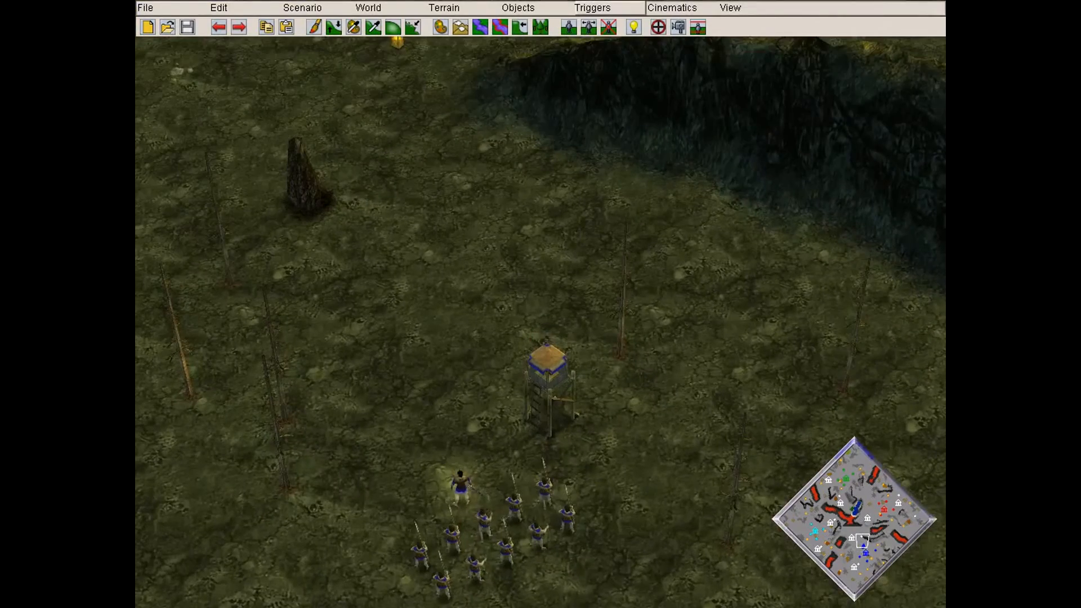
left_click(592, 8)
left_click(303, 7)
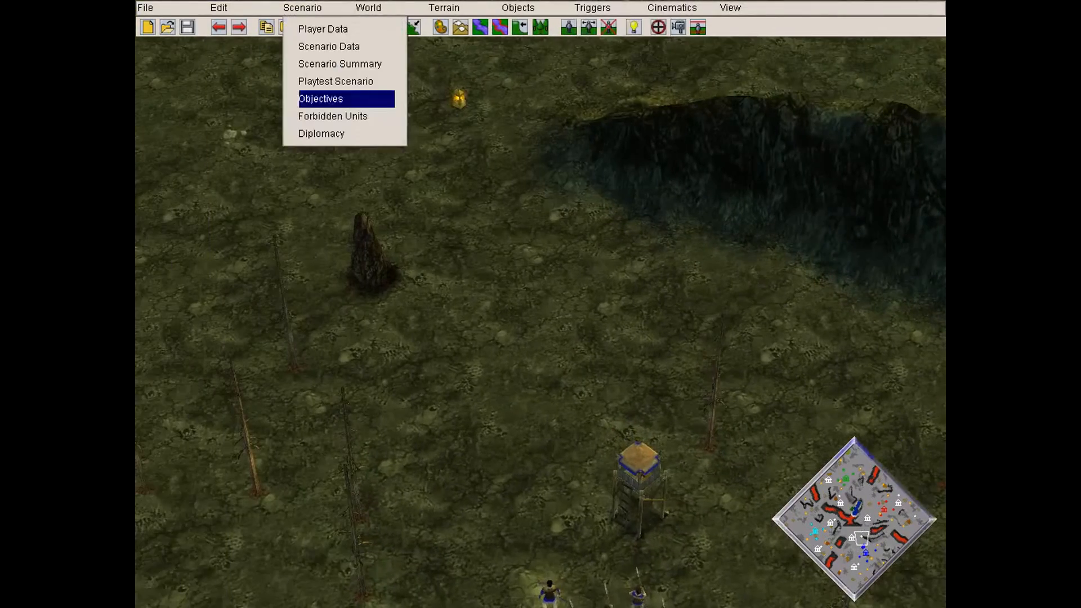
left_click(329, 99)
key("Escape")
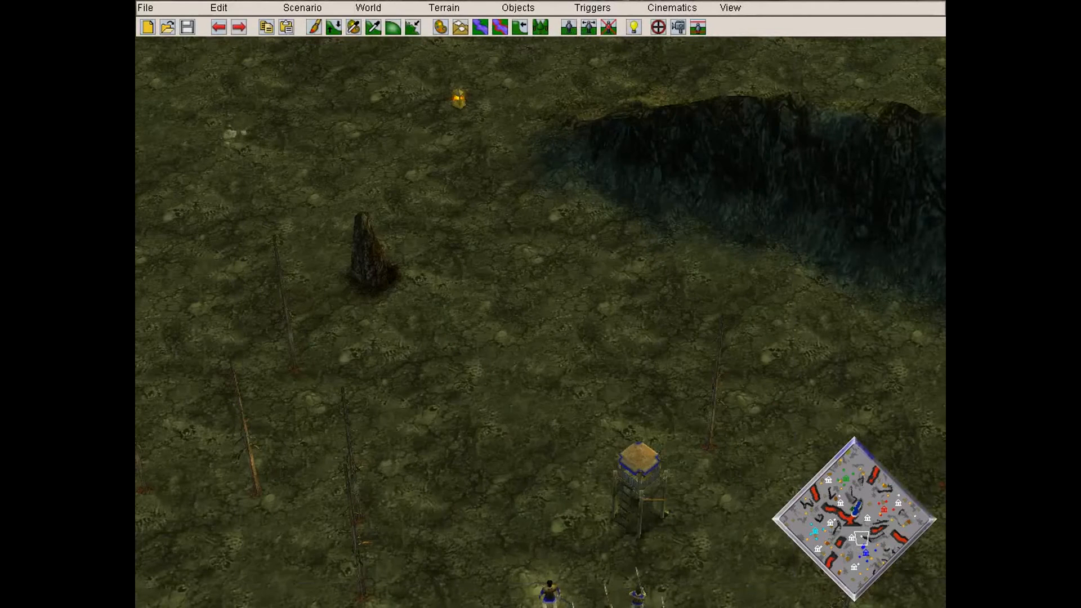
Open the trigger editor and insert a new trigger in the Ungrouped group
left_click(658, 27)
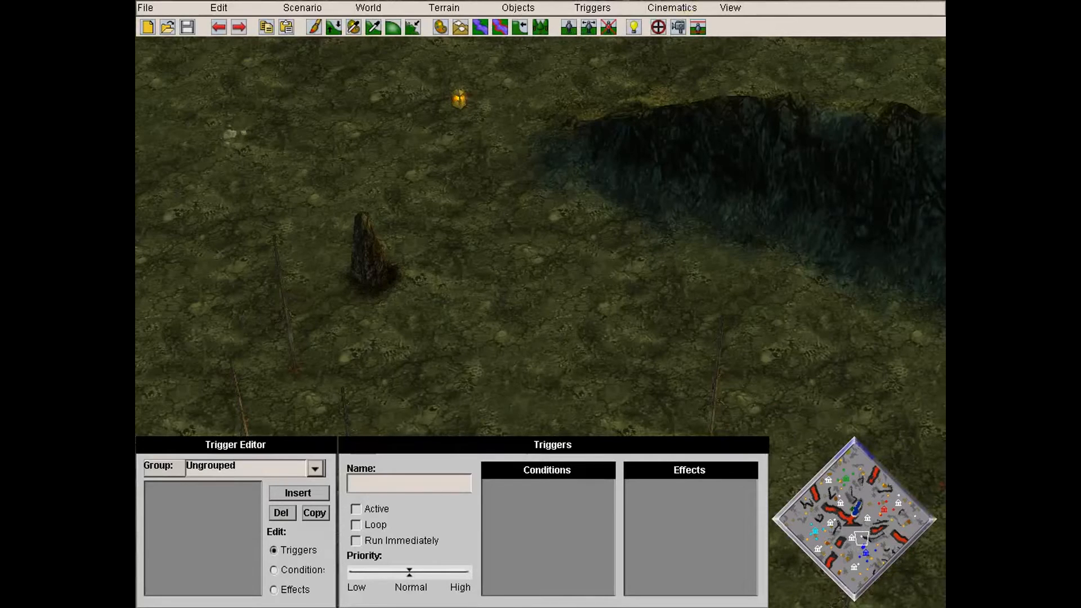
left_click(608, 7)
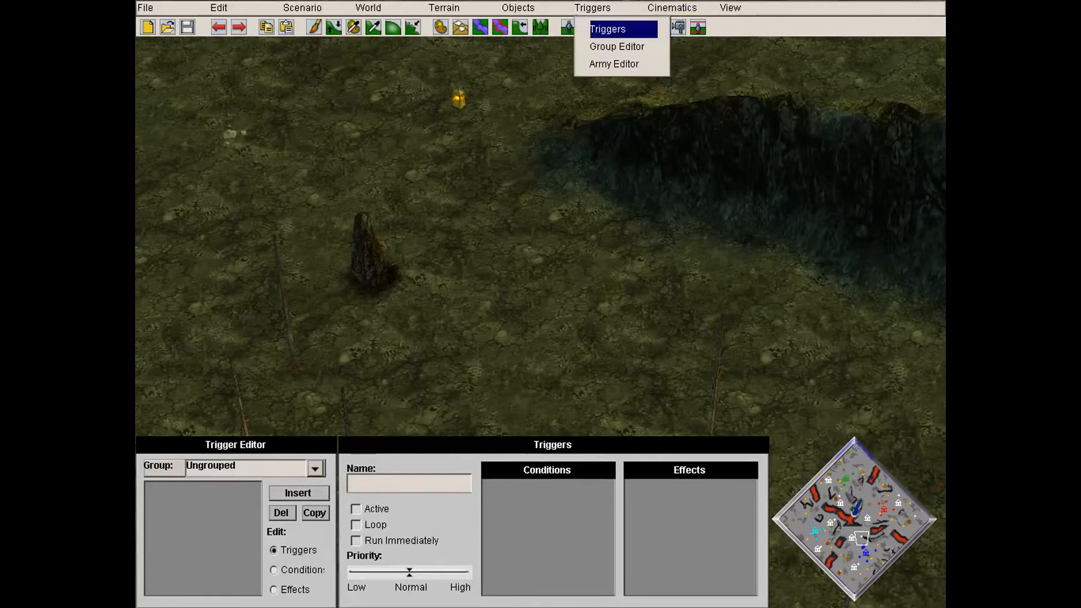
left_click(609, 29)
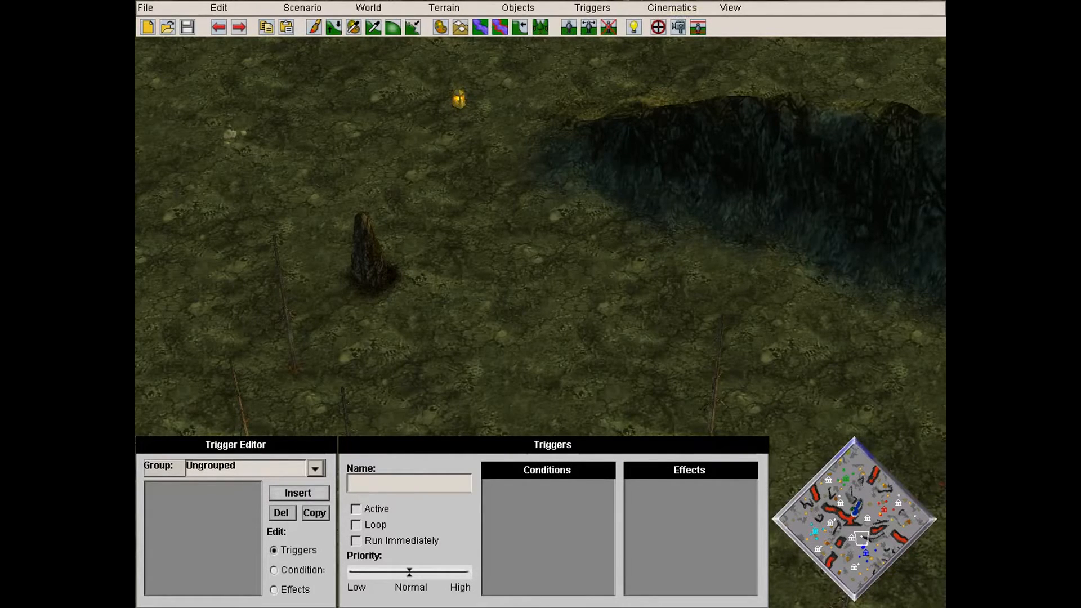
left_click(298, 493)
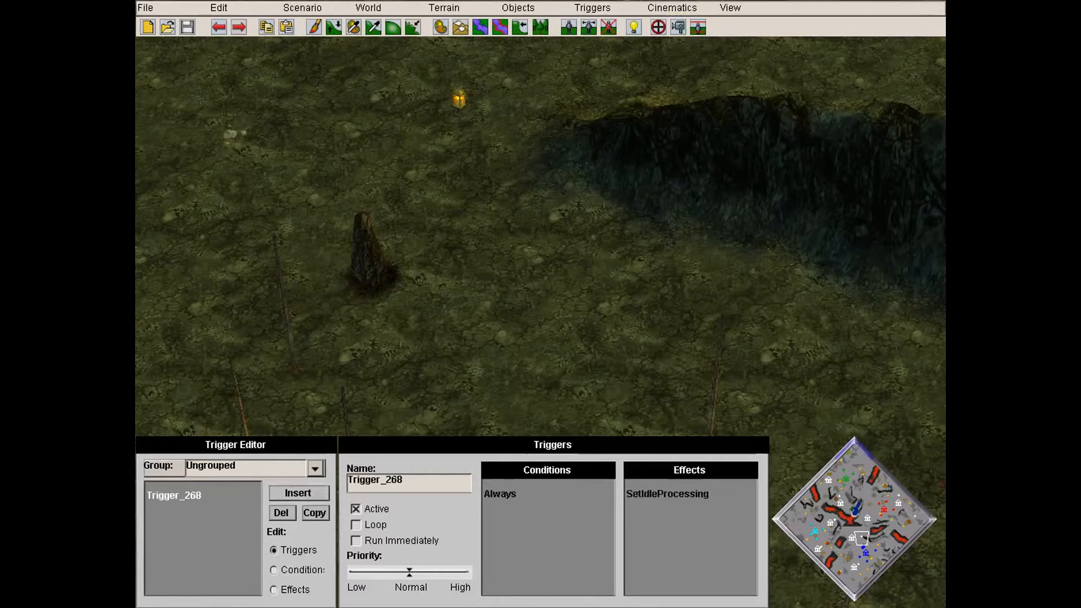
Switch to editing the new trigger's effects and change its default effect to the Objective type
key("Left")
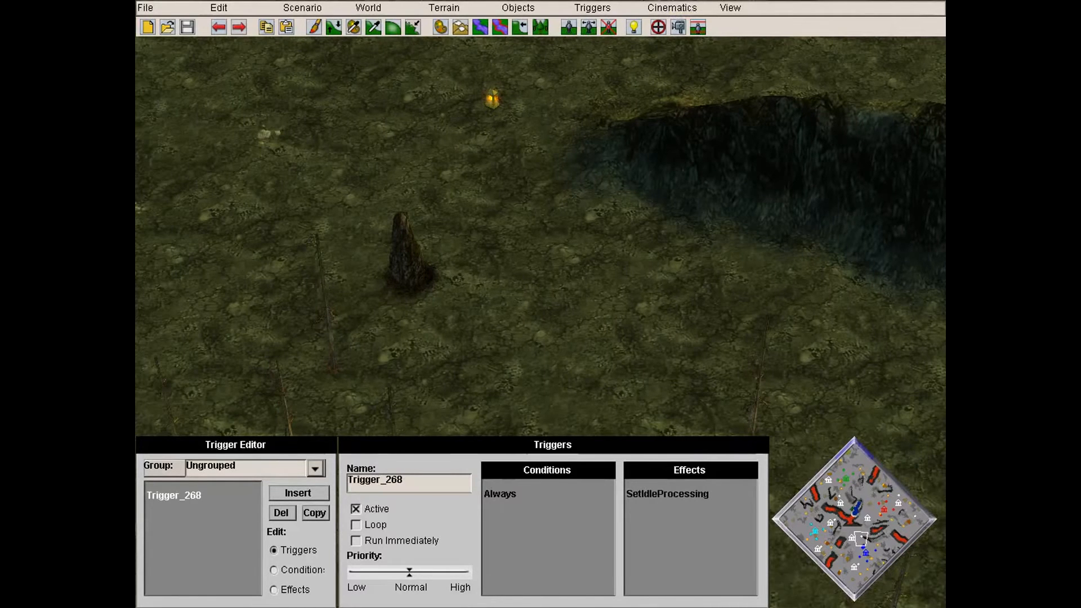
left_click(274, 570)
key("Down")
left_click(273, 589)
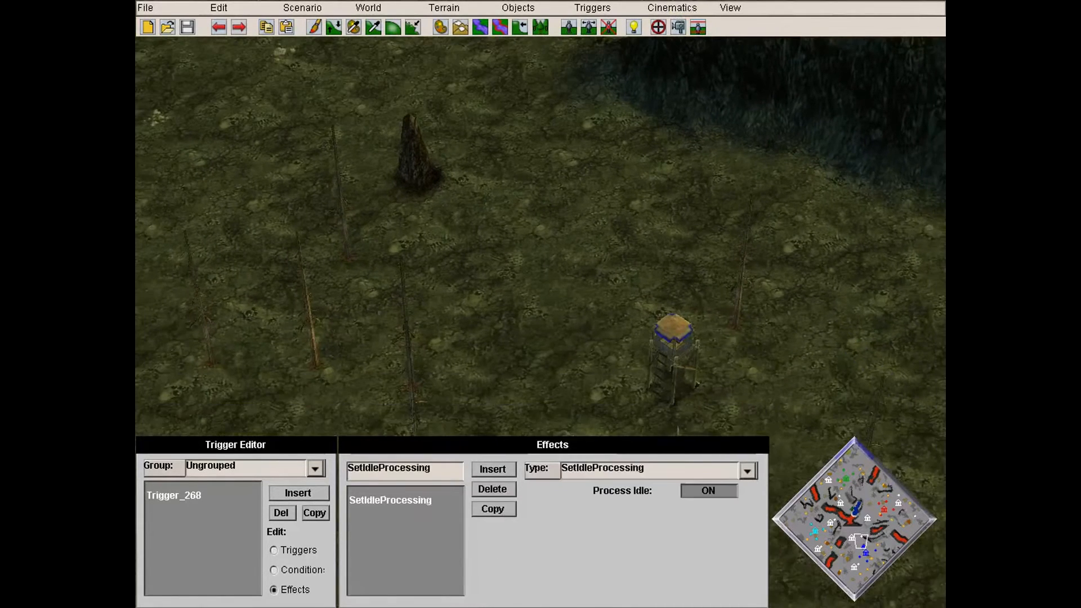
left_click(747, 471)
key("Right")
key("Down")
scroll(633, 372, "down", 1)
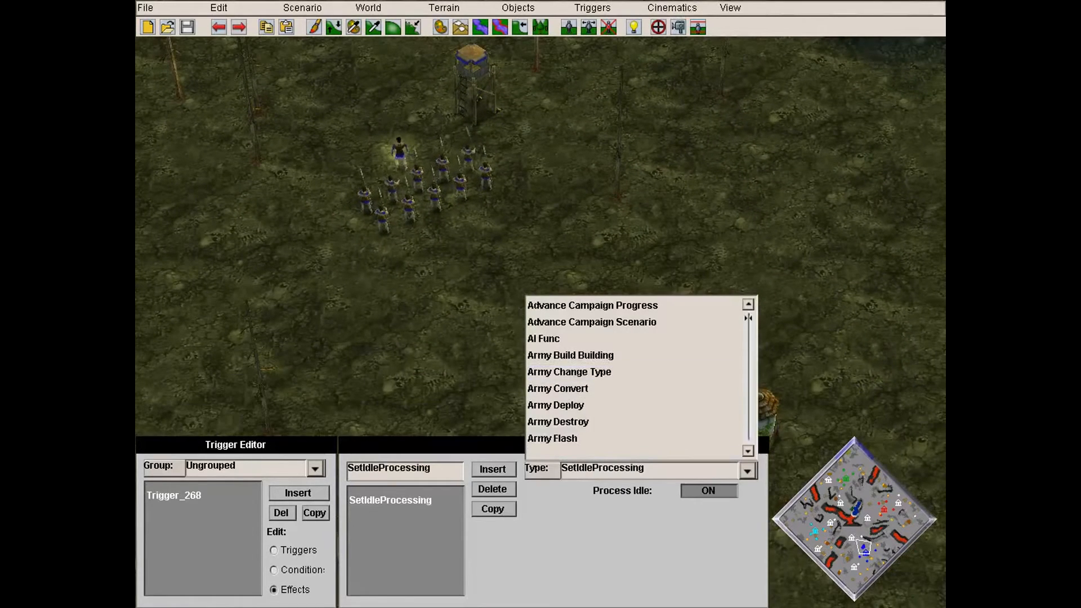
scroll(634, 361, "down", 10)
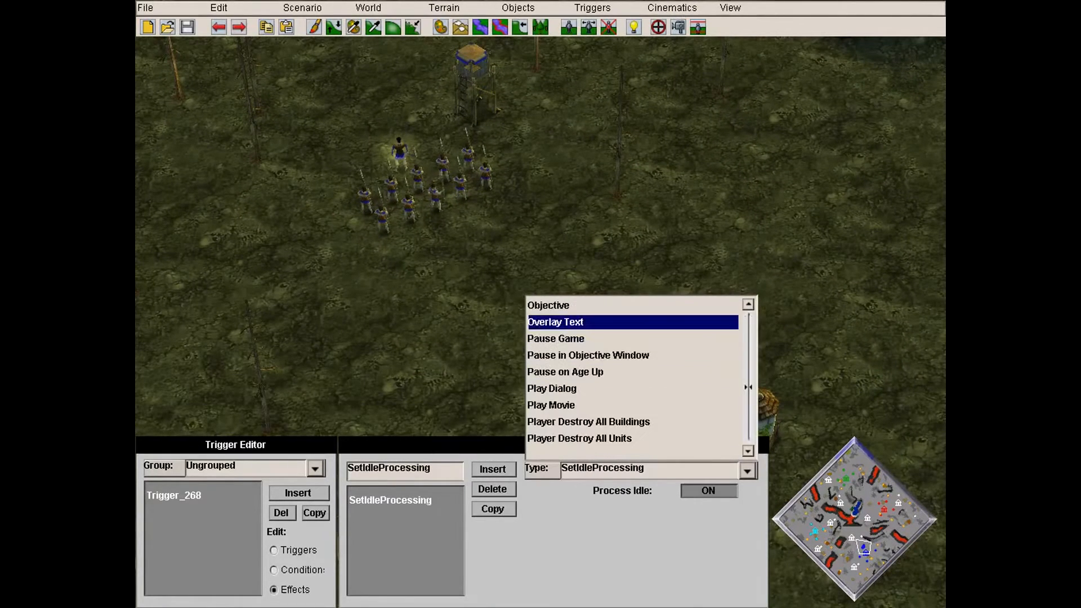
left_click(563, 305)
key("Left")
key("Up")
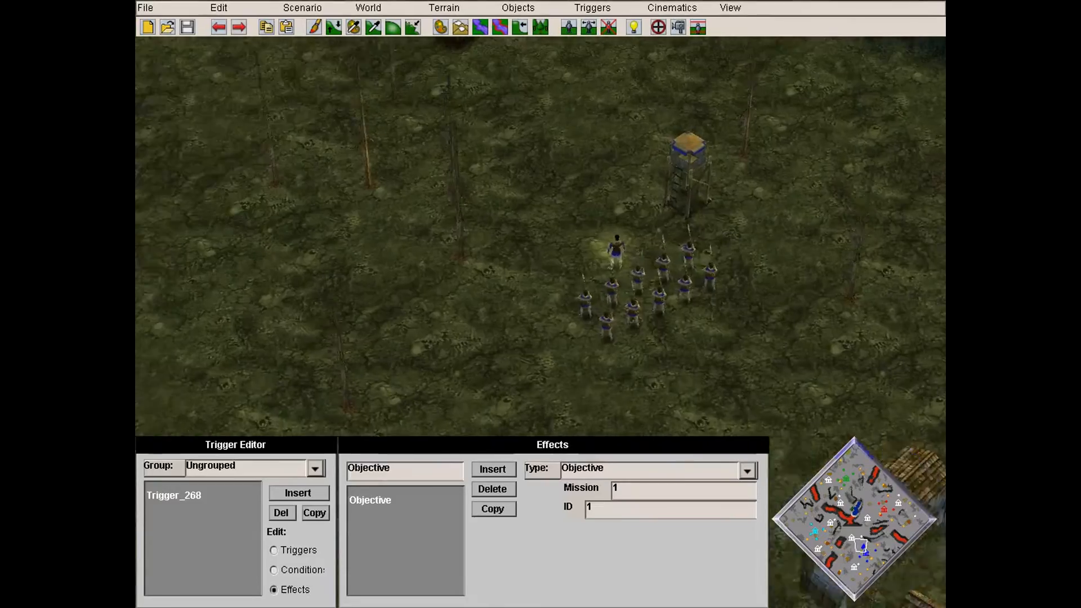
Insert a second effect in the trigger and make it a Set Tech Status effect
key("Down")
key("Right")
key("Up")
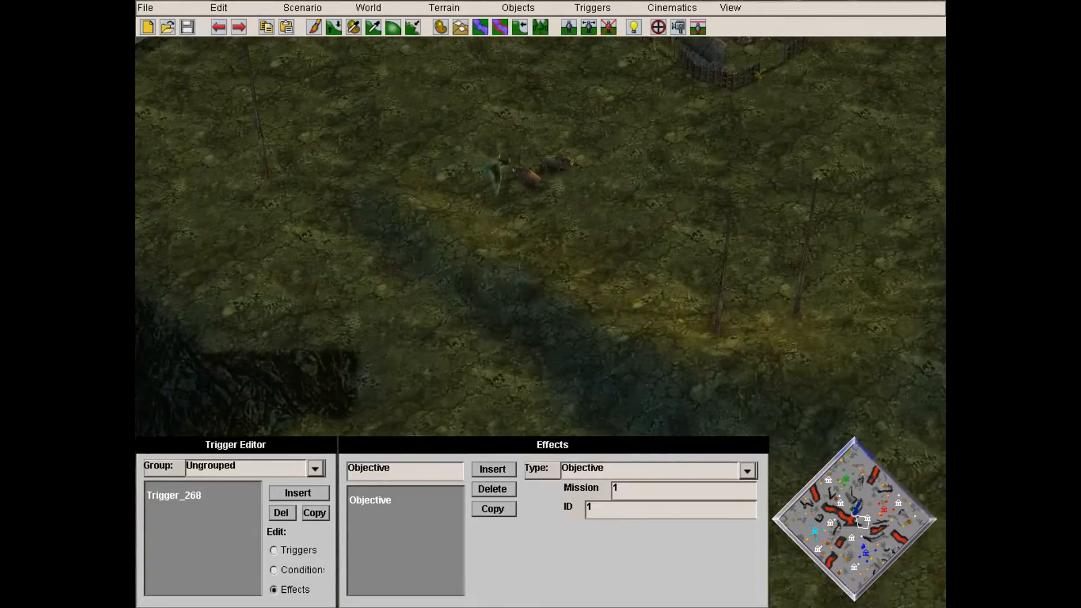
left_click(493, 469)
key("Down")
key("Down")
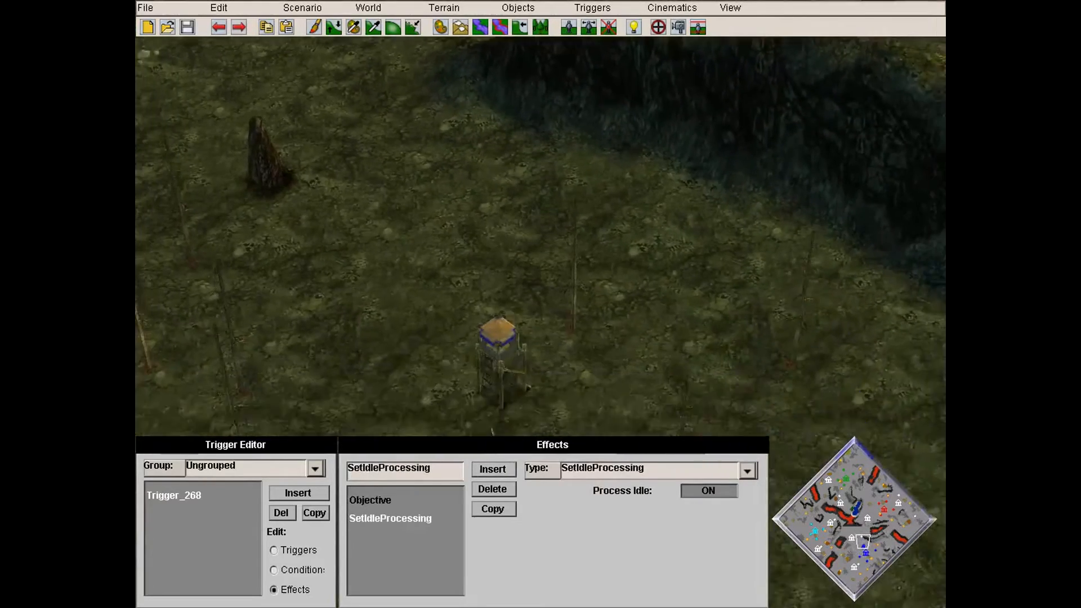
left_click(746, 471)
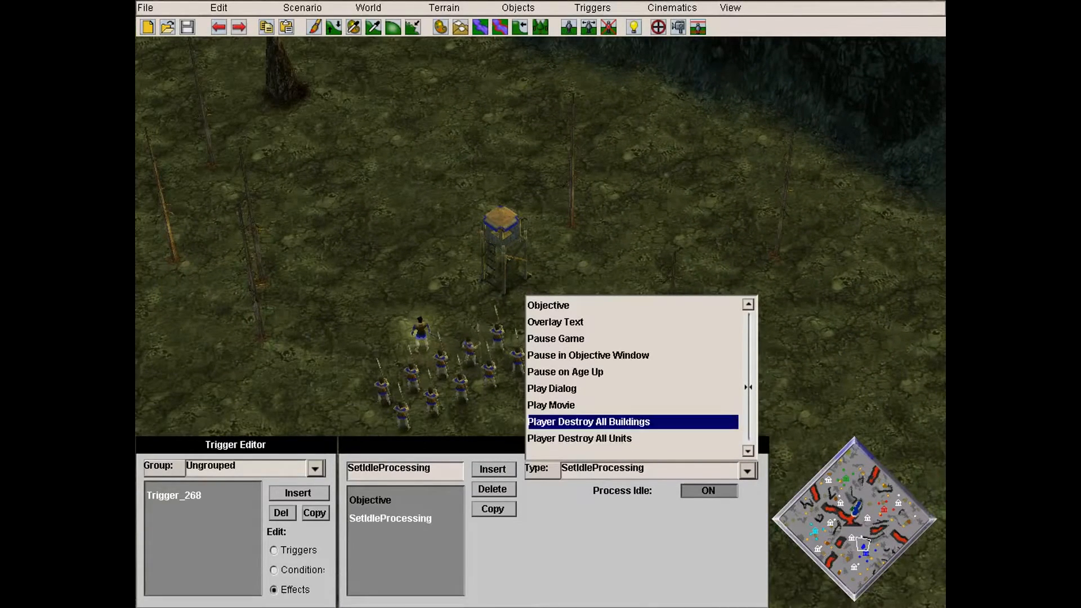
scroll(634, 422, "down", 9)
scroll(633, 422, "up", 4)
scroll(633, 422, "down", 11)
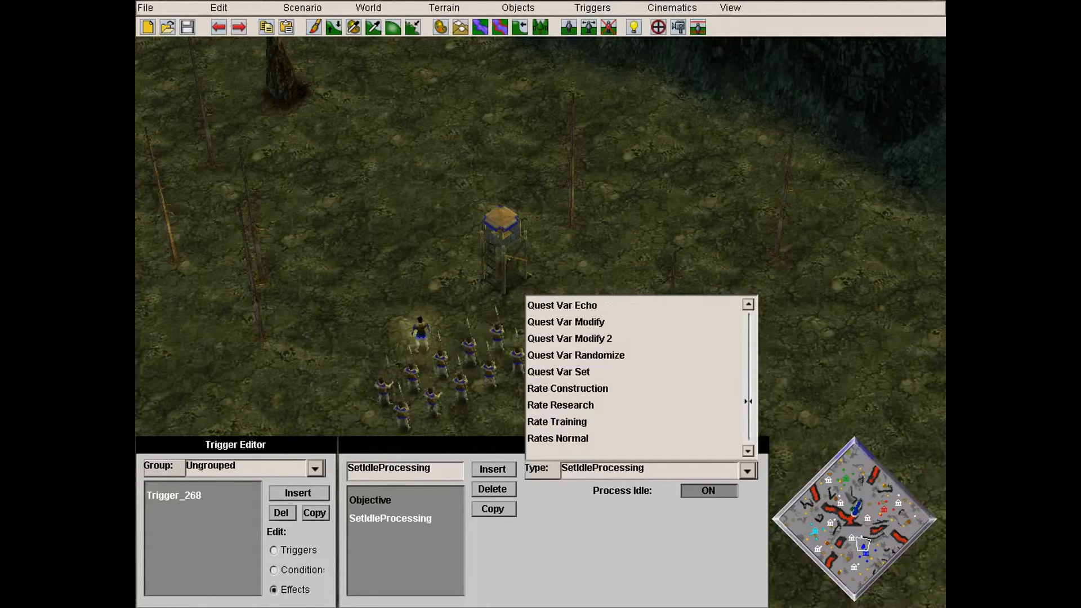
key("Left")
key("Down")
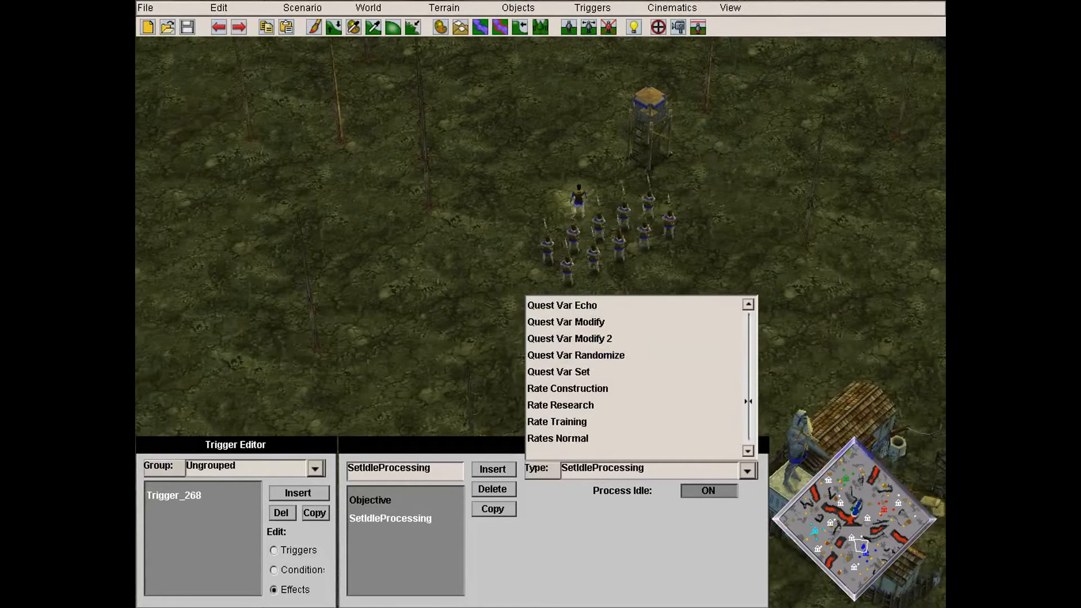
scroll(634, 375, "down", 5)
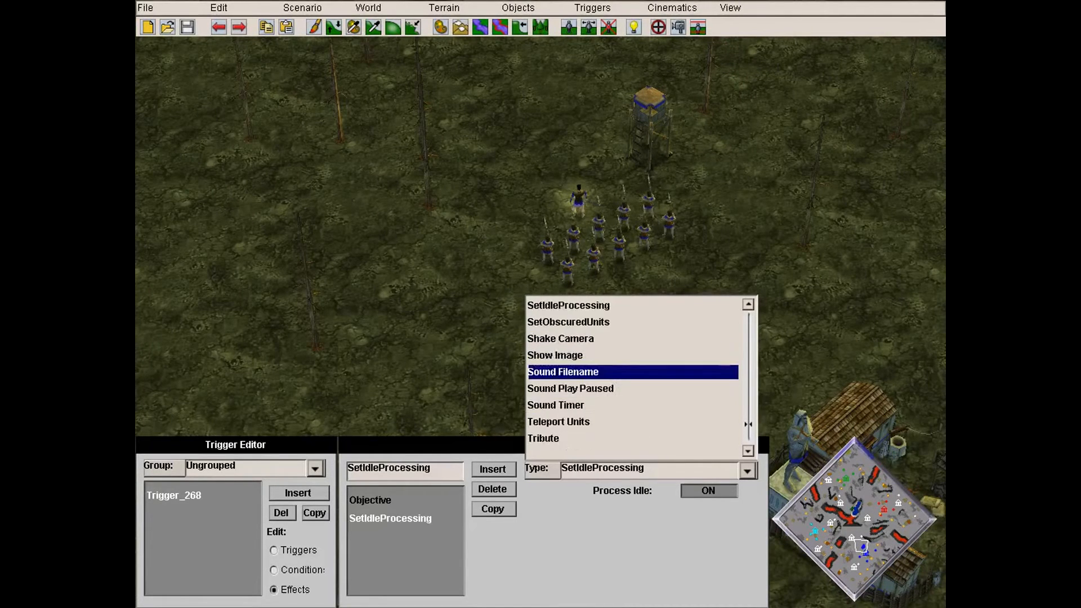
scroll(633, 372, "up", 2)
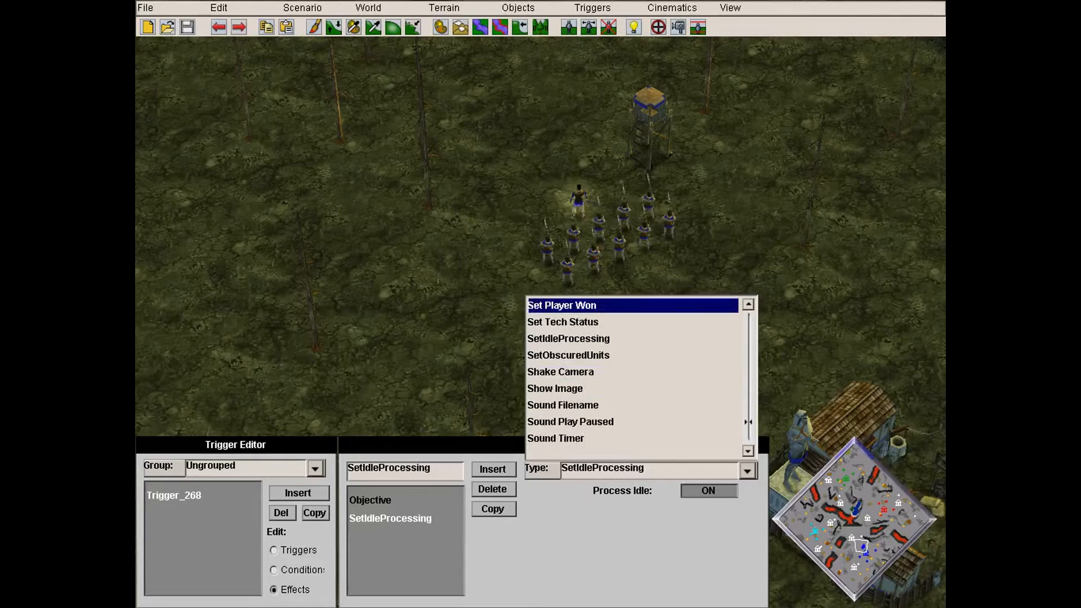
left_click(633, 322)
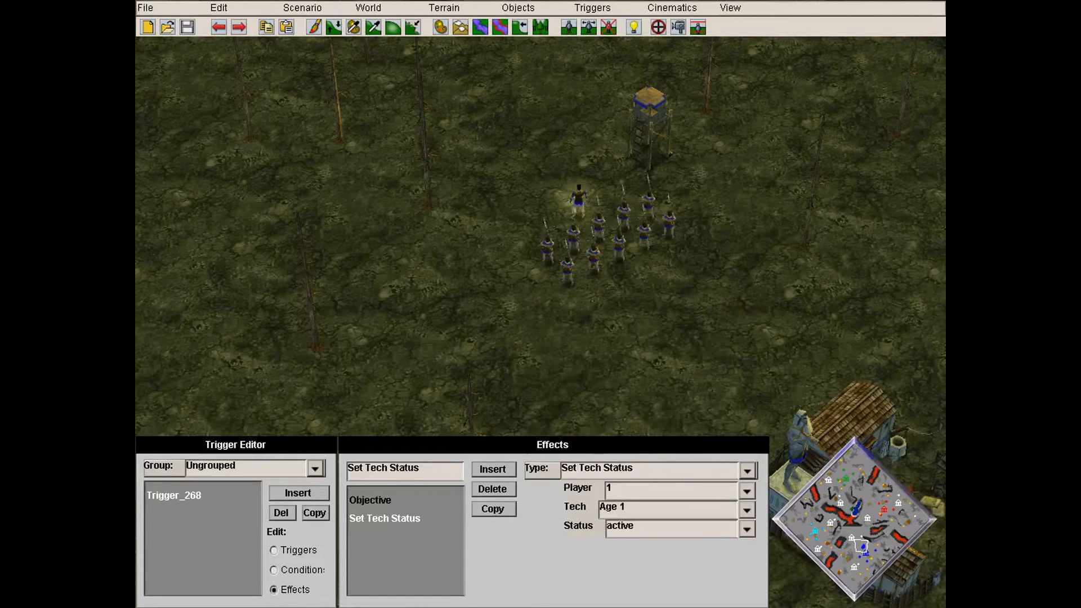
Choose Medium Infantry as the tech for the Set Tech Status effect
left_click(747, 510)
scroll(653, 445, "down", 7)
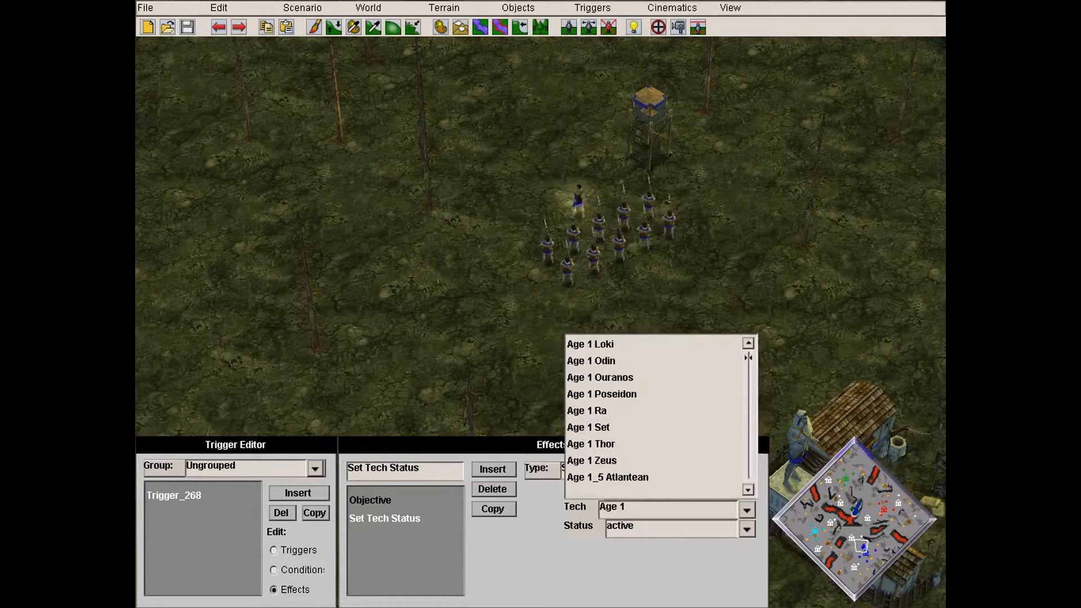
scroll(653, 428, "down", 5)
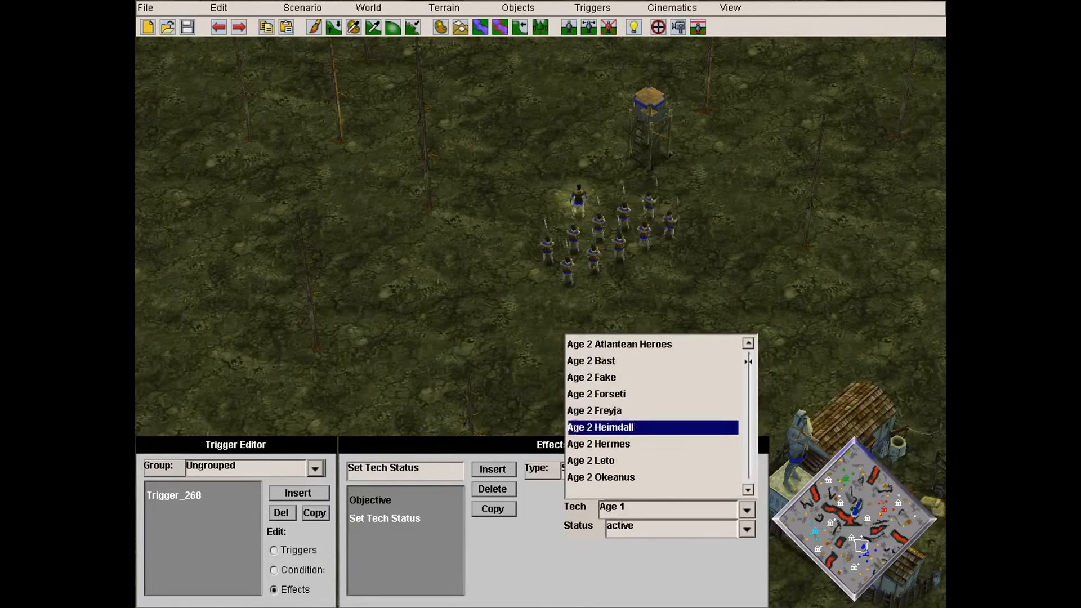
scroll(653, 428, "down", 2)
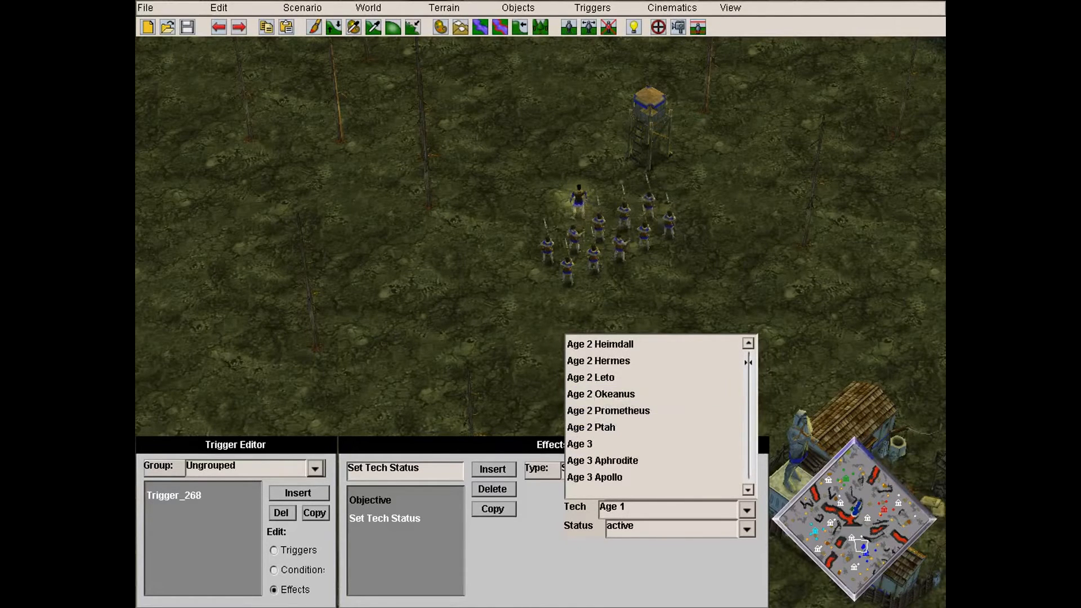
left_click(749, 428)
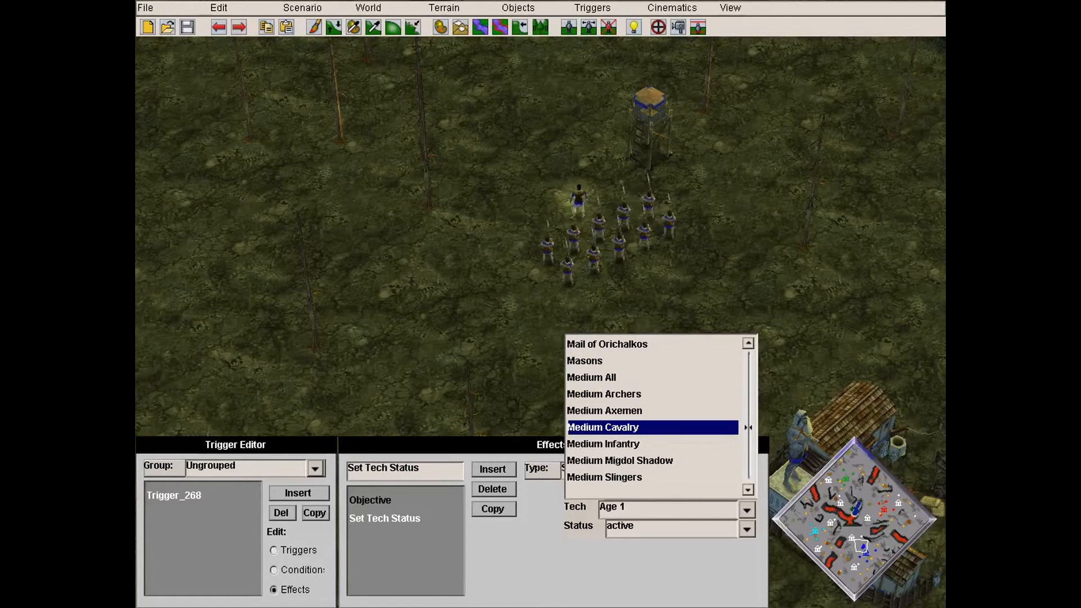
scroll(652, 428, "down", 1)
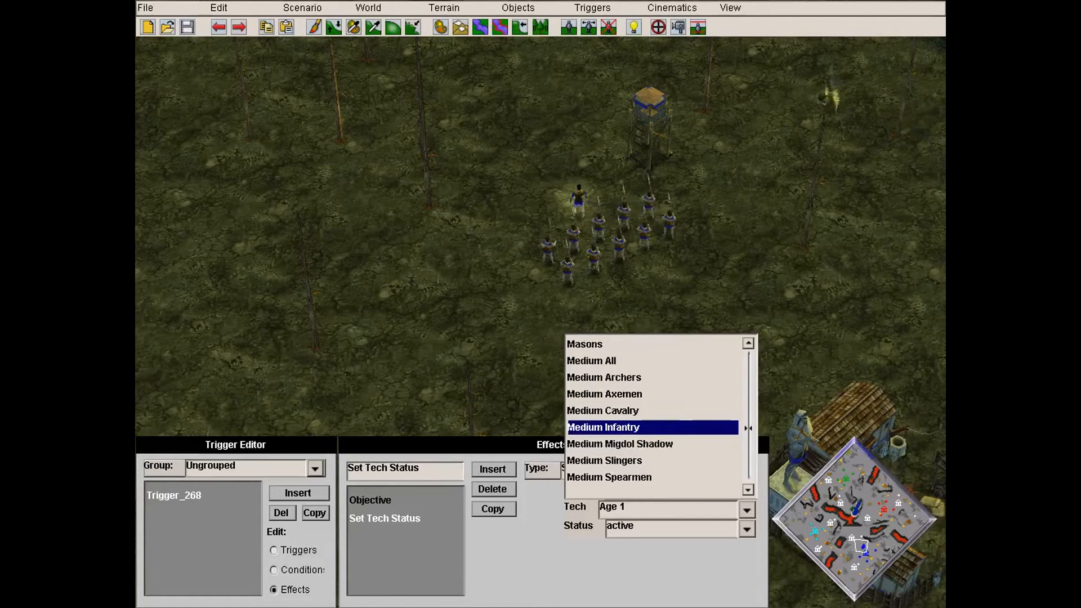
left_click(651, 428)
Insert a third effect in the trigger and make it a Set Tech Status effect
left_click(493, 469)
left_click(748, 471)
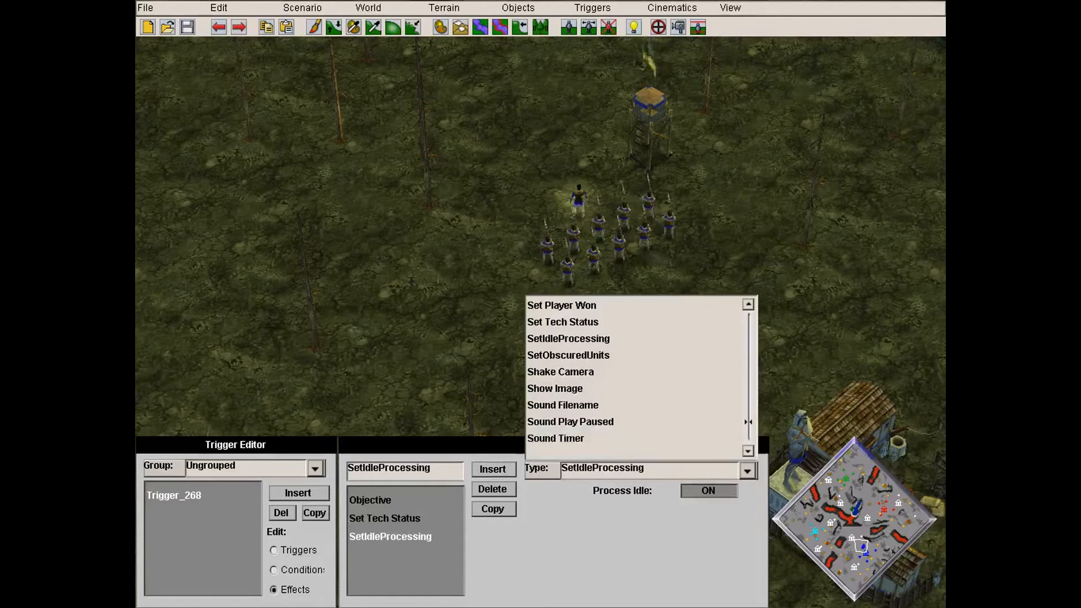
left_click(563, 322)
Choose Heavy Infantry as the tech for the third effect
left_click(747, 509)
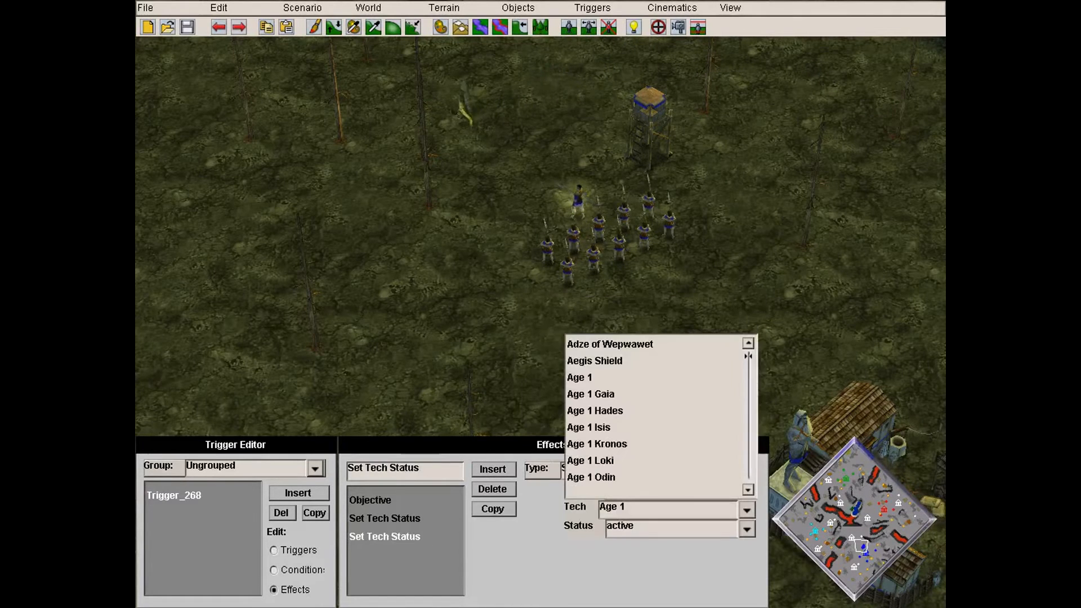
key("h")
scroll(652, 444, "down", 5)
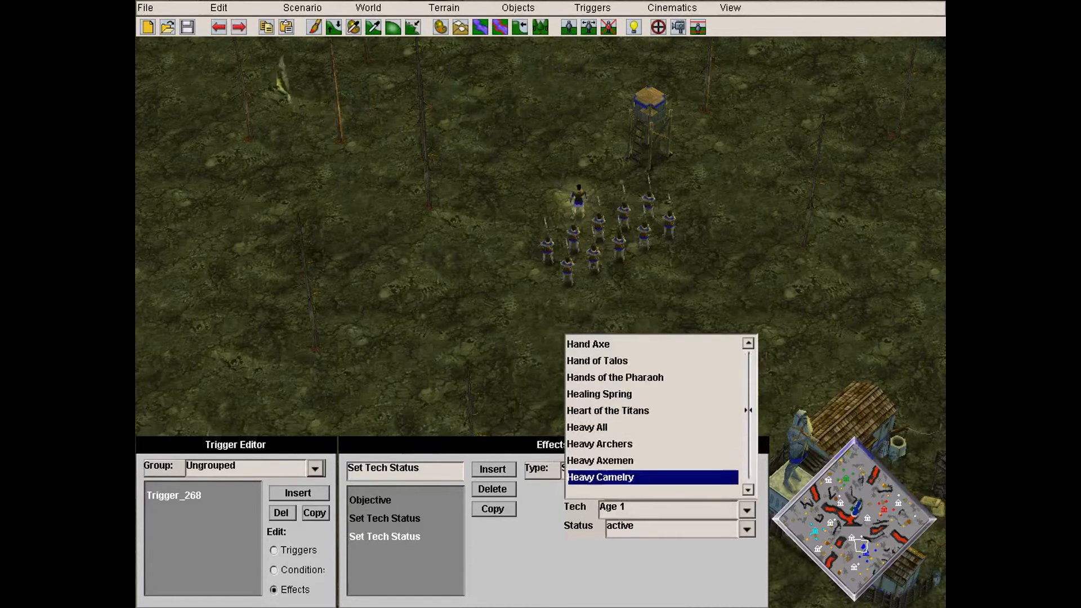
key("Down")
key("Down")
key("Down")
key("Down")
key("Down")
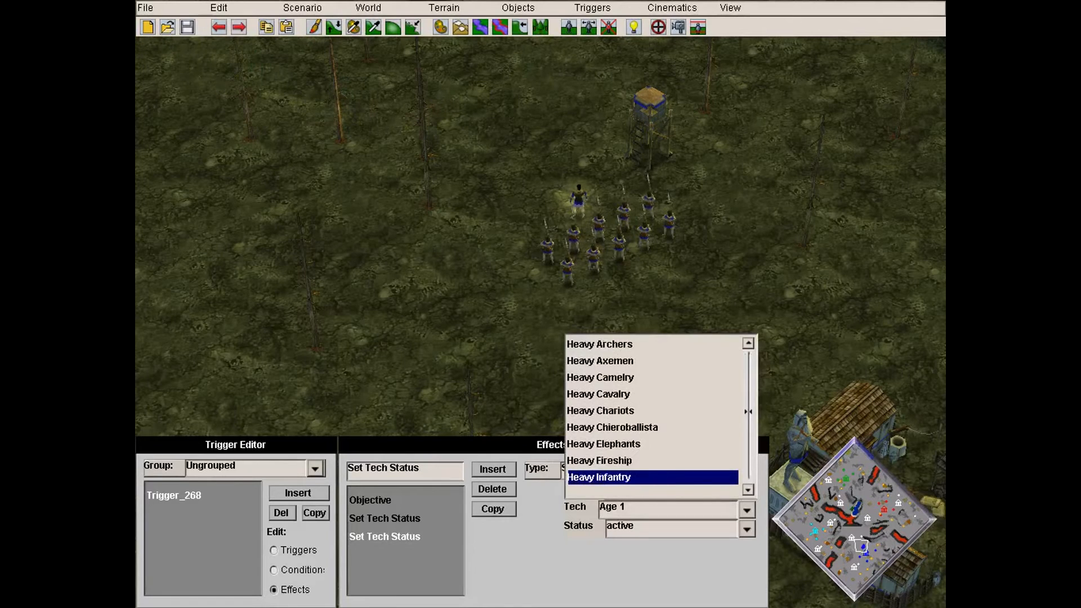
key("Return")
Insert a fourth effect in the trigger, also of the Set Tech Status type
left_click(493, 469)
left_click(746, 471)
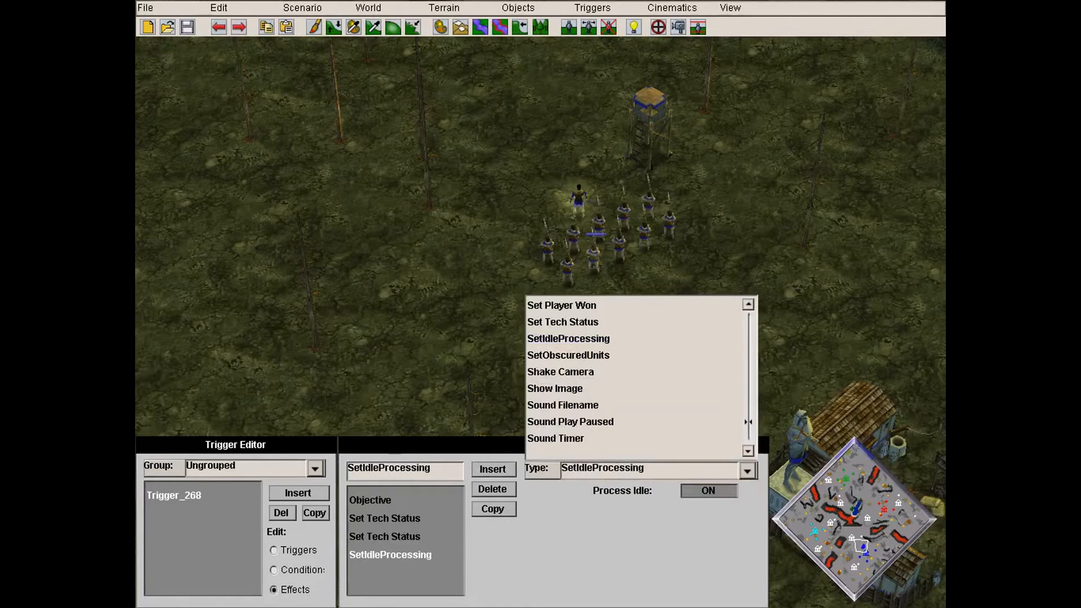
left_click(632, 322)
Choose Champion Infantry as the tech for the fourth effect
left_click(747, 491)
left_click(747, 530)
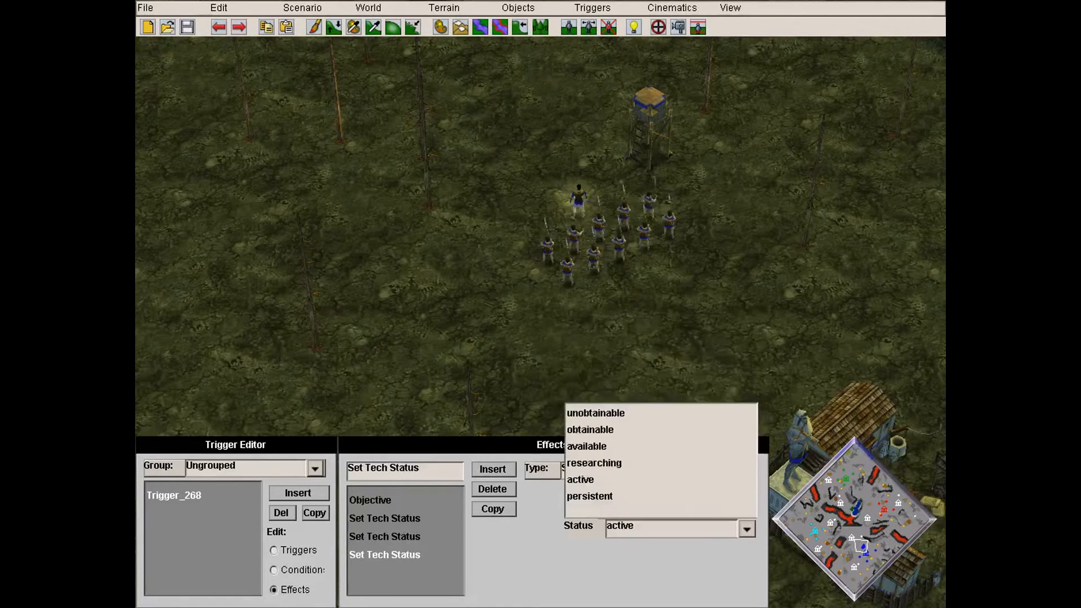
left_click(747, 529)
left_click(747, 510)
scroll(652, 461, "down", 5)
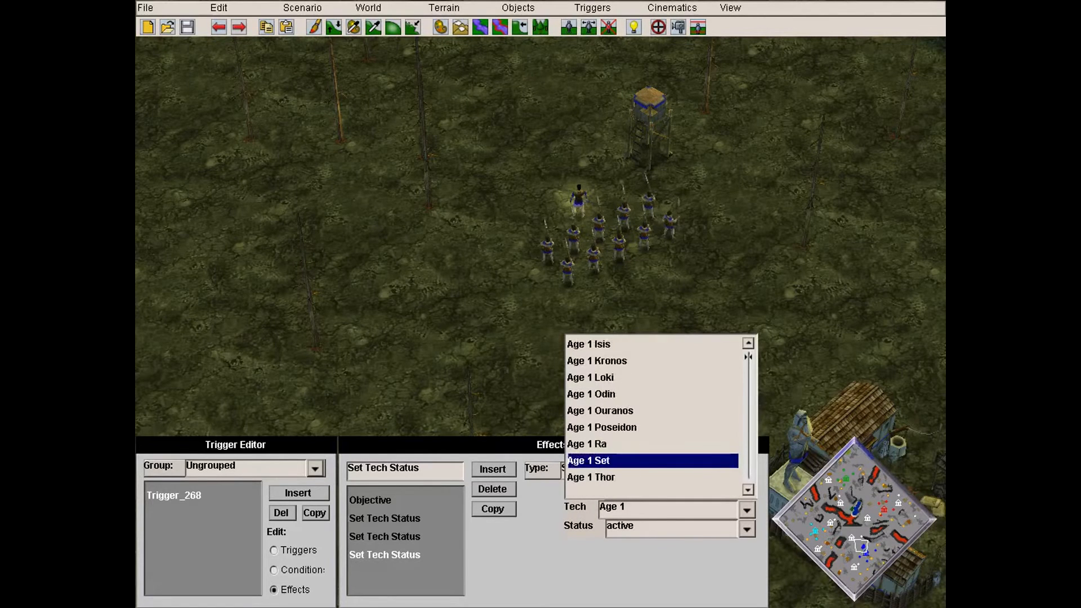
key("s")
key("a")
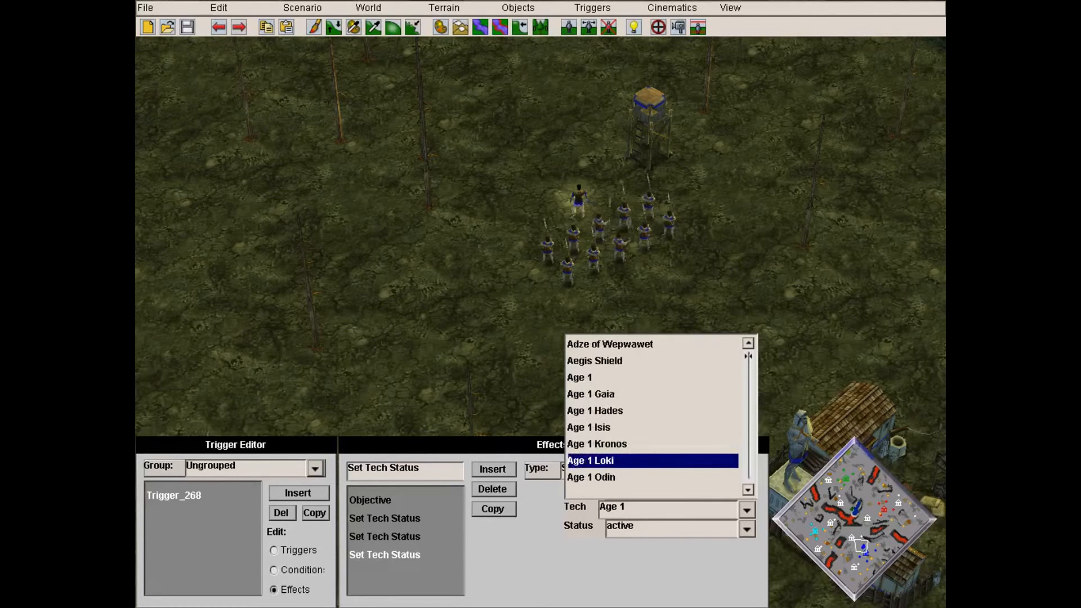
key("c")
scroll(652, 461, "down", 5)
left_click(651, 477)
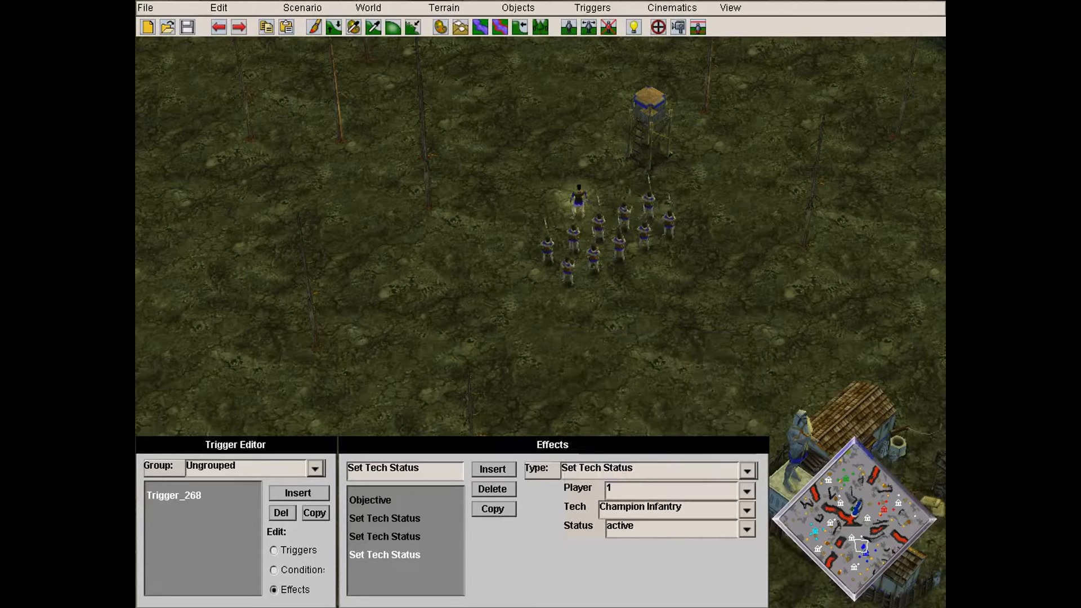
Try the available status on the Champion Infantry effect and set it back to active
left_click(747, 529)
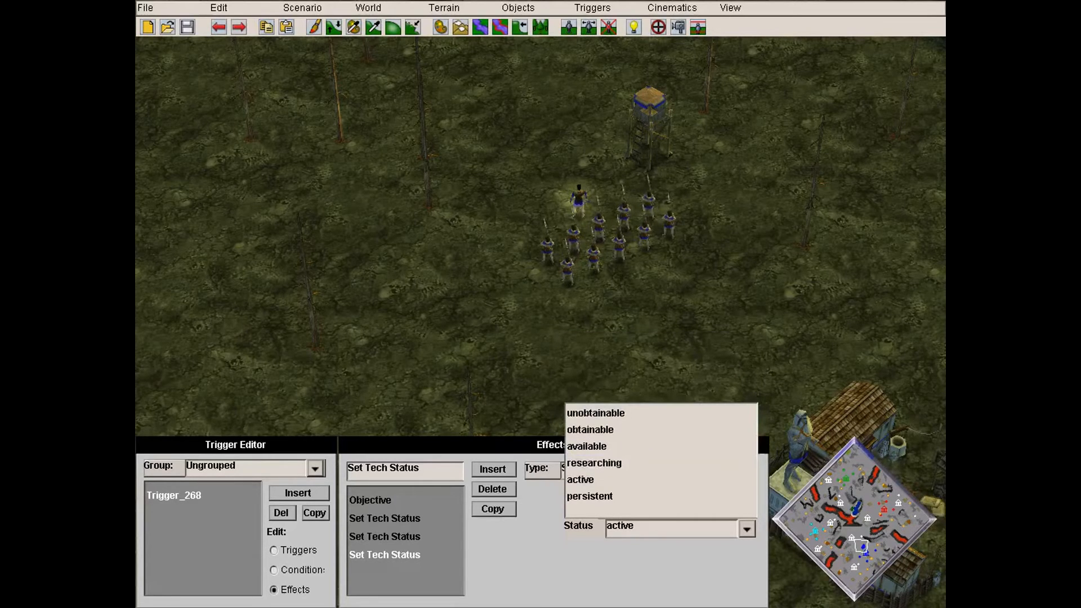
key("Down")
key("Left")
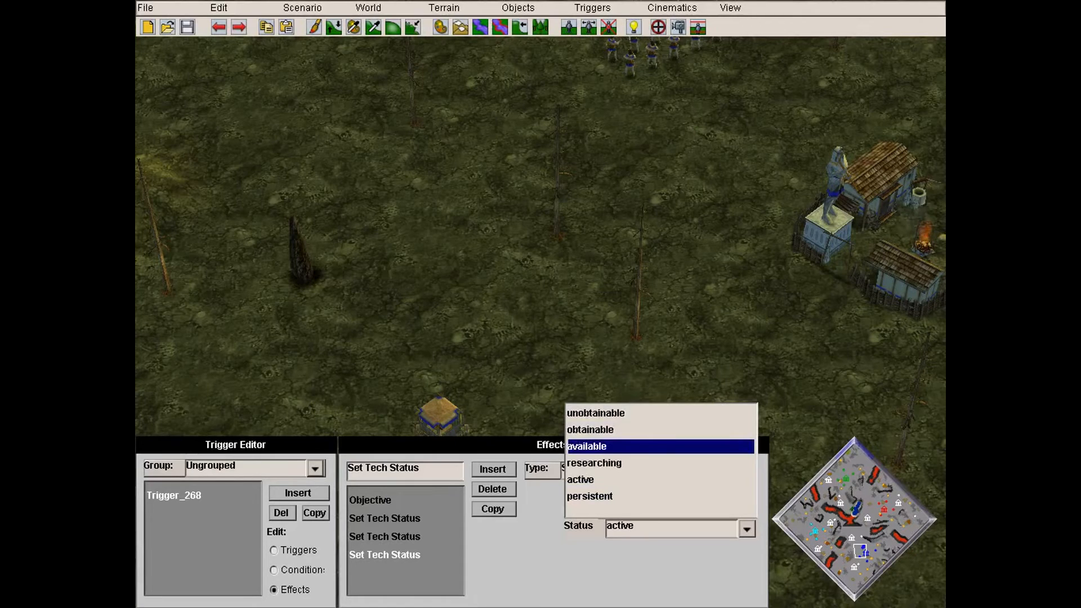
left_click(586, 446)
left_click(746, 529)
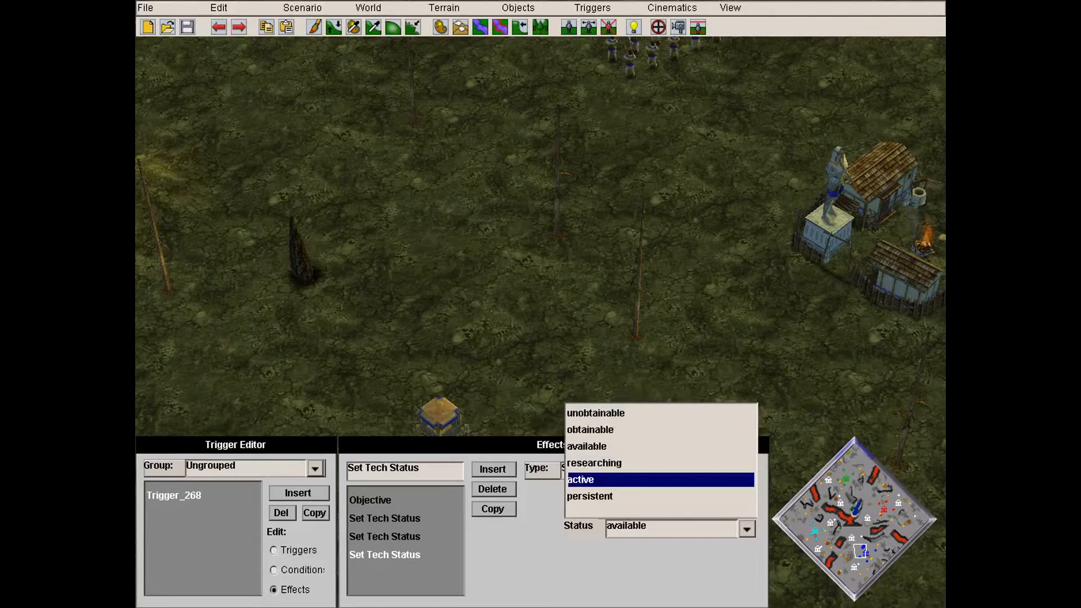
key("Right")
key("Left")
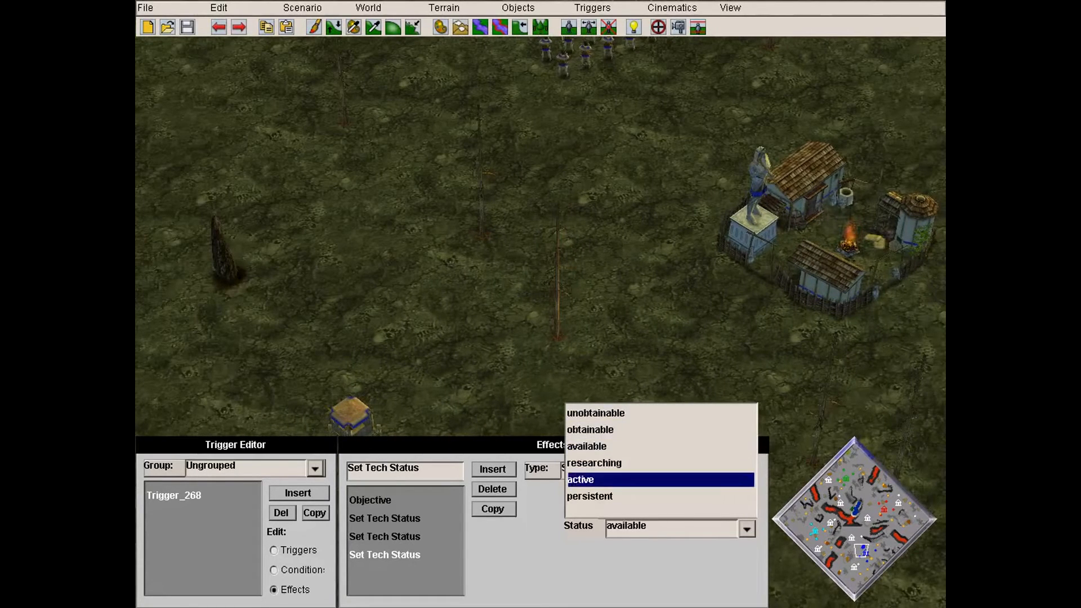
left_click(661, 480)
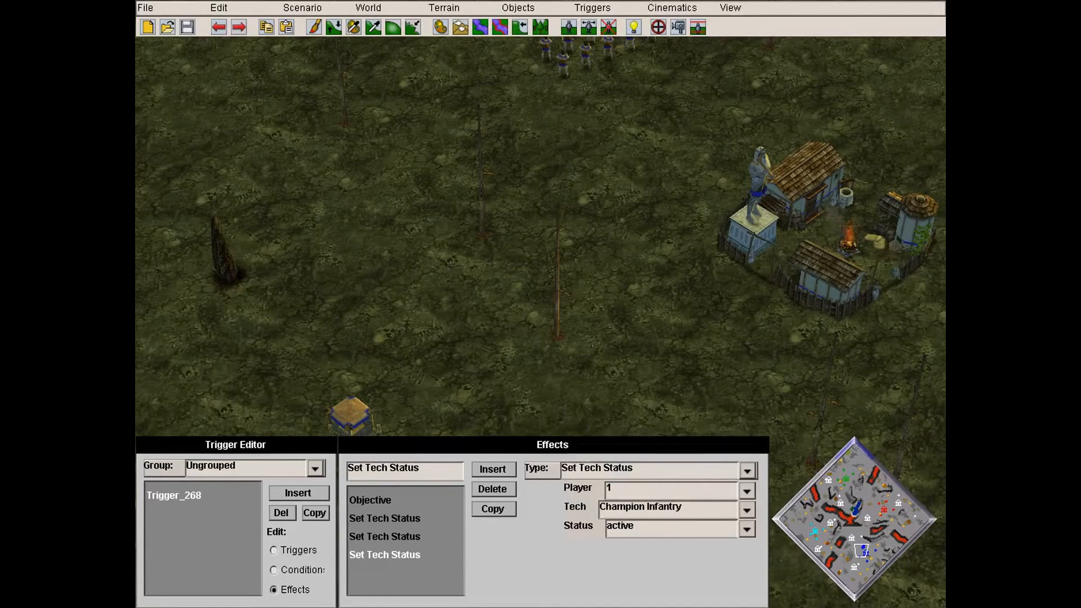
Check the Heavy Infantry effect's settings and the status options of the Champion Infantry effect
left_click(385, 537)
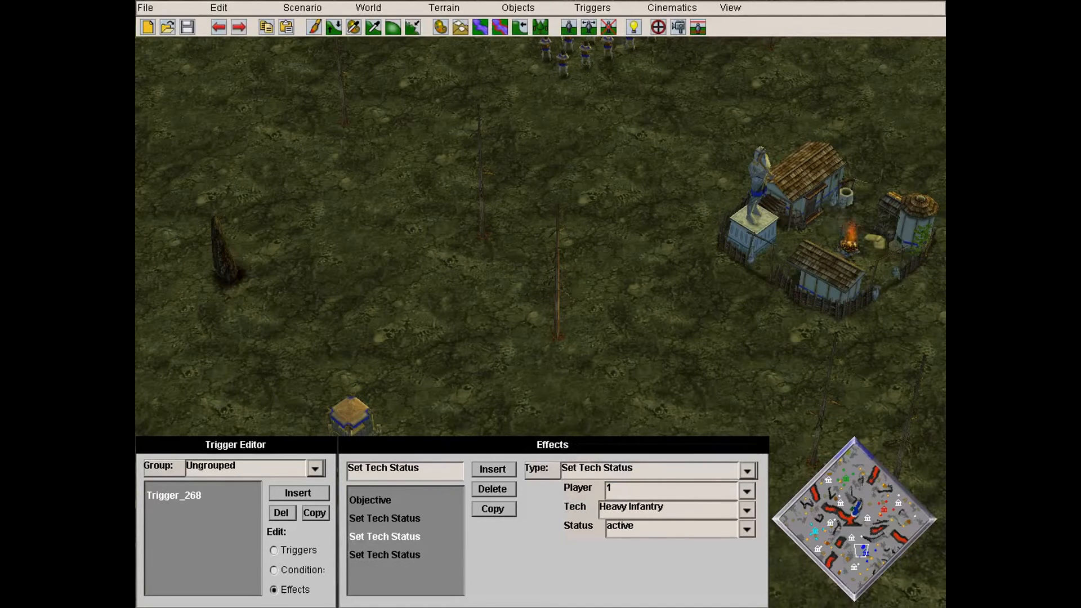
left_click(385, 555)
left_click(746, 529)
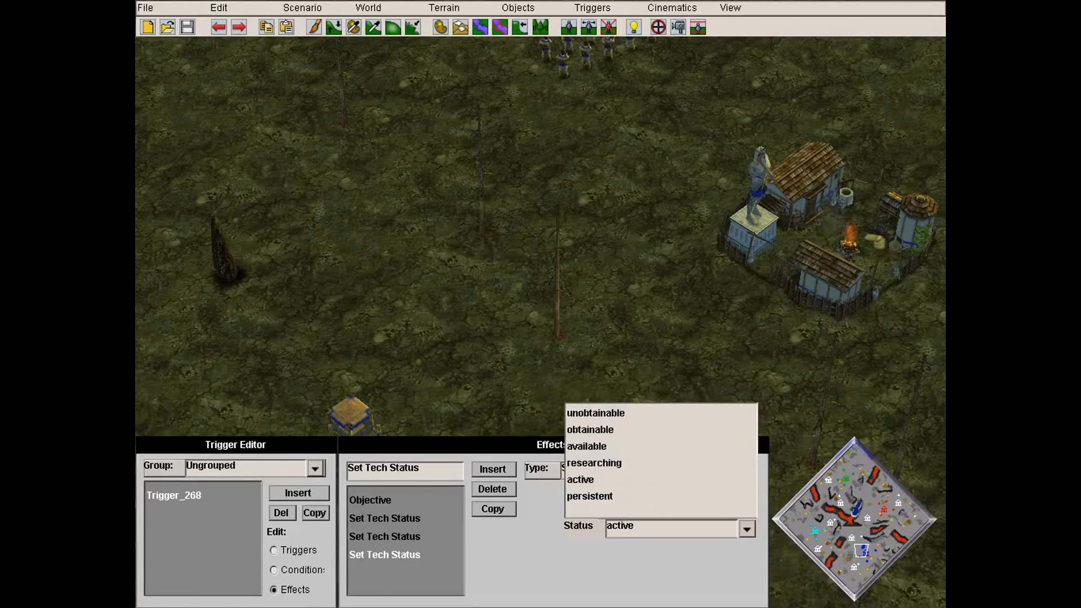
key("Up")
key("Down")
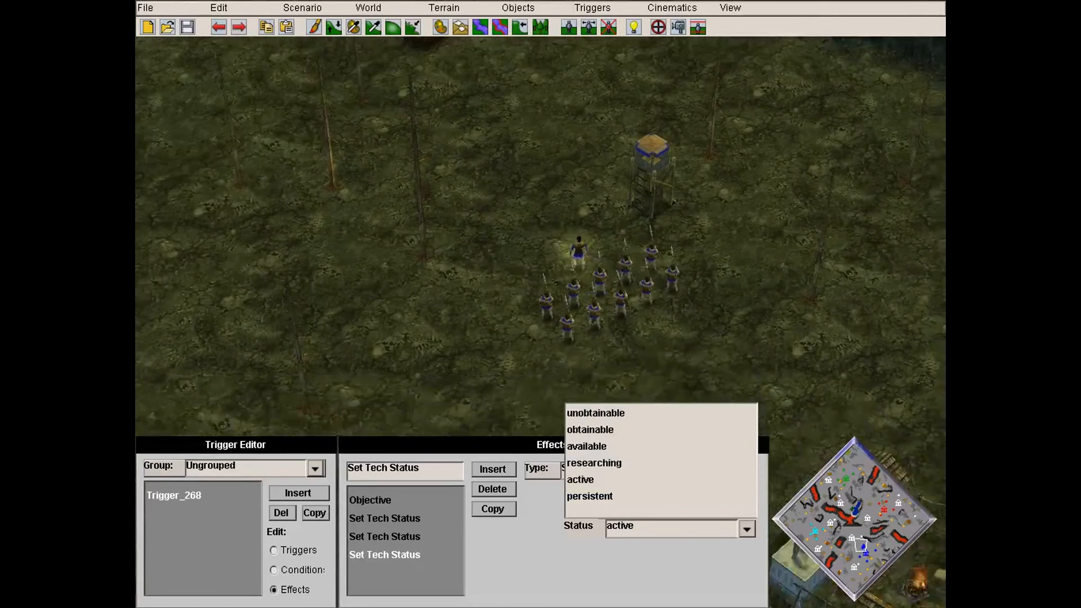
key("Escape")
key("Up")
left_click(318, 8)
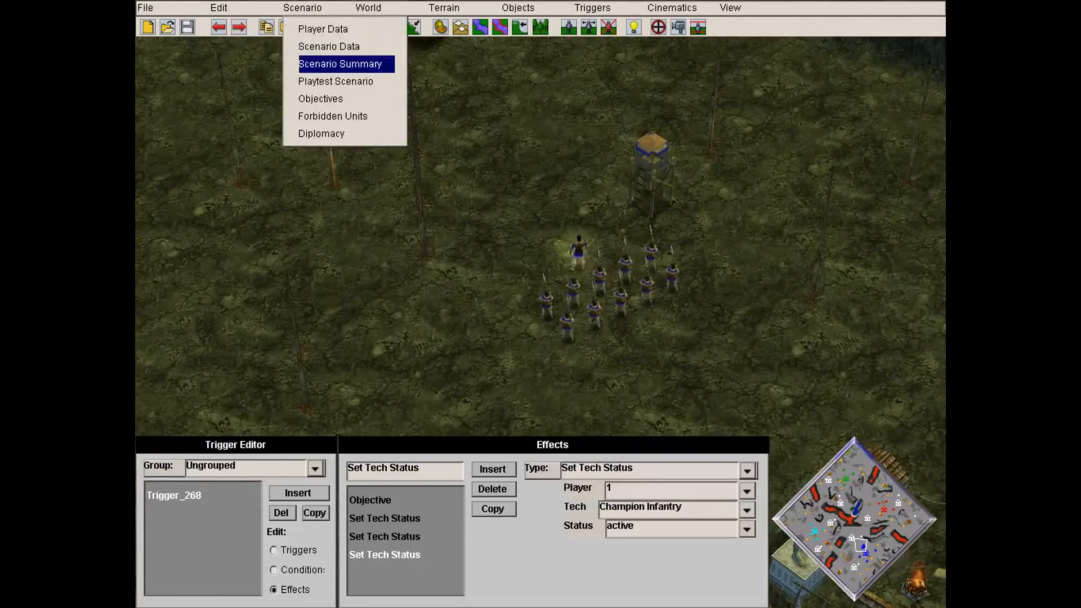
left_click(746, 529)
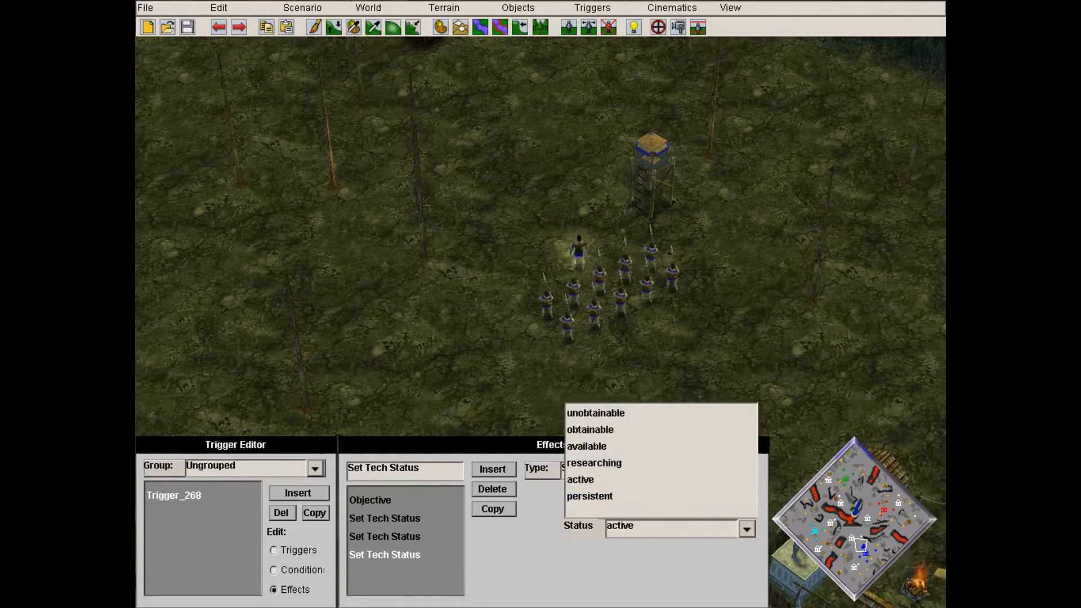
left_click(317, 8)
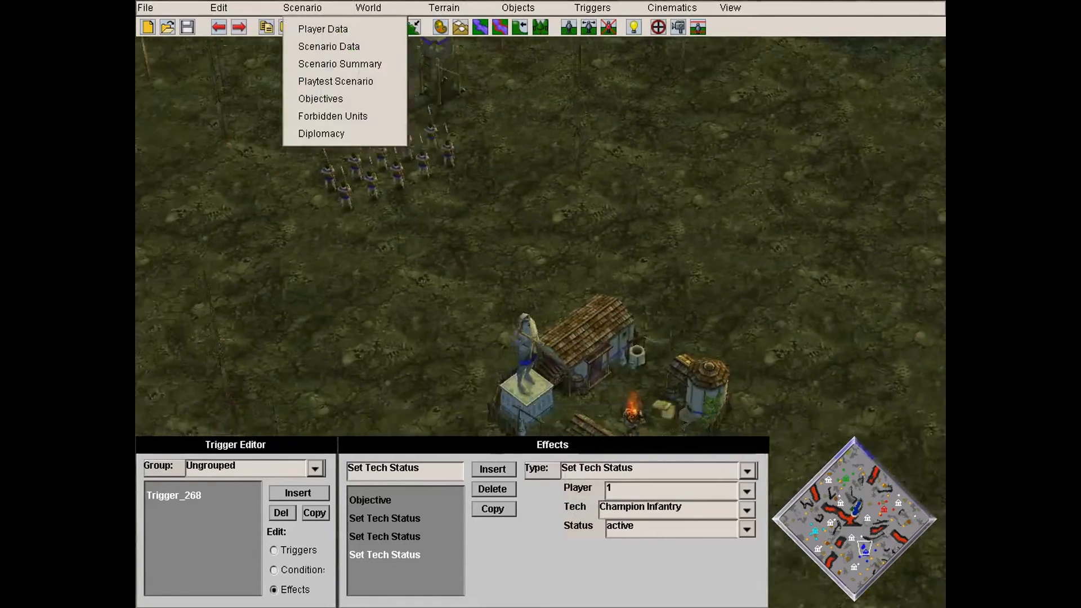
left_click(335, 81)
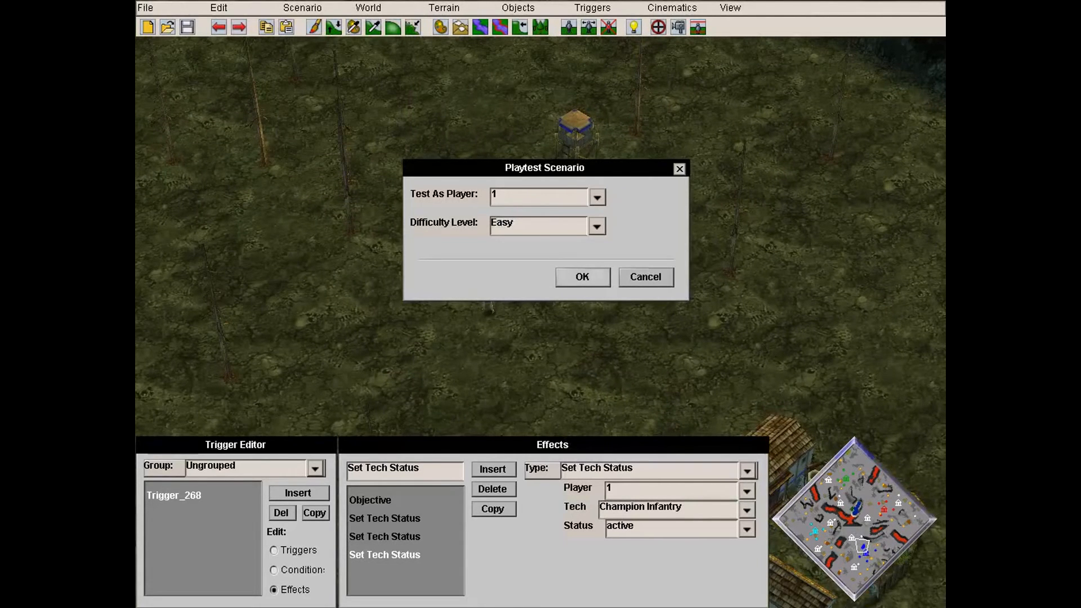
left_click(583, 277)
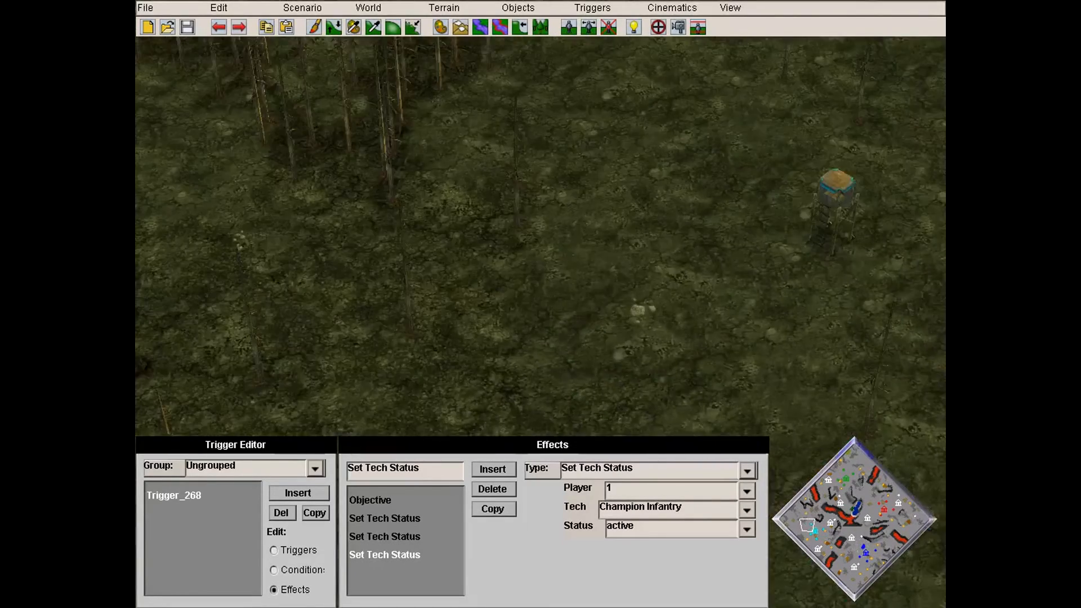
Place a Player 1 Hippikon on open ground between the light blue player's watch tower and the rock spire
left_click(608, 27)
key("Down")
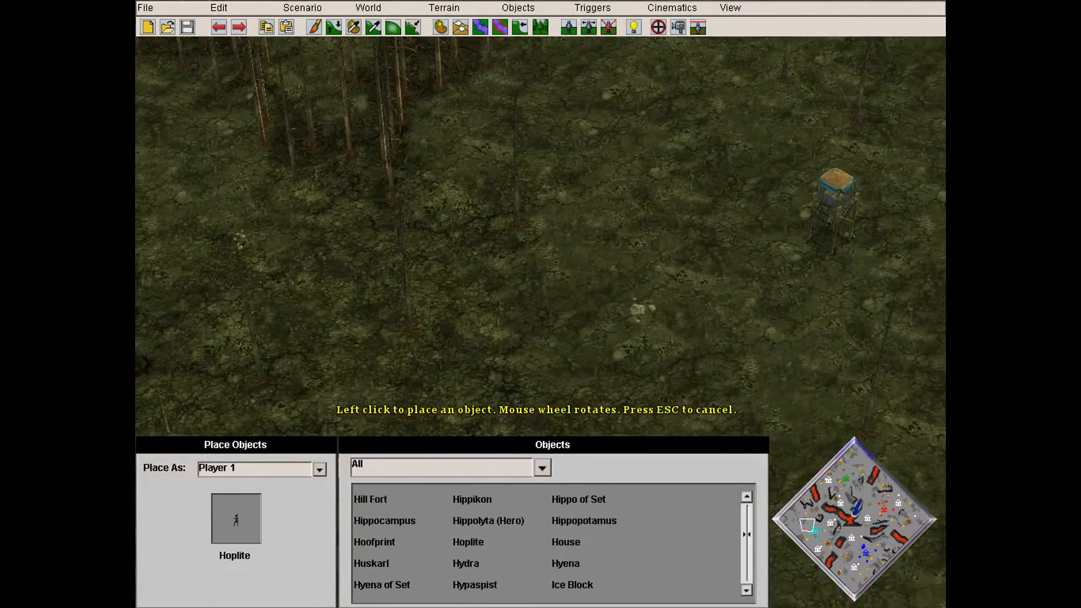
left_click(472, 499)
key("Down")
key("Right")
key("Up")
key("Left")
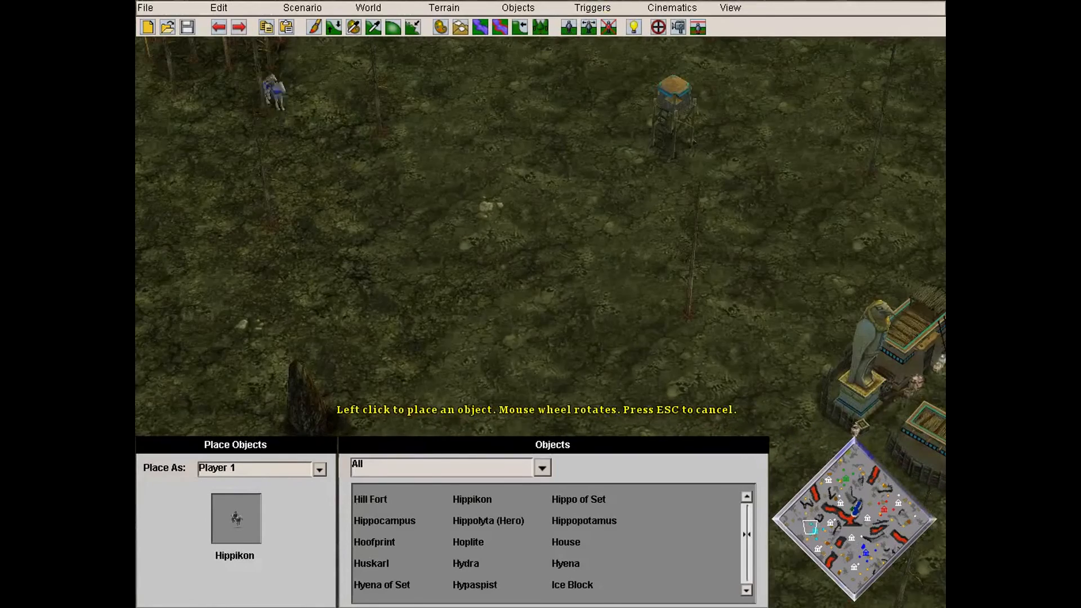
left_click(441, 200)
key("Escape")
Start a playtest as Player 1 on Easy difficulty, review the Objectives and Spotlight pages, and dismiss them
left_click(303, 8)
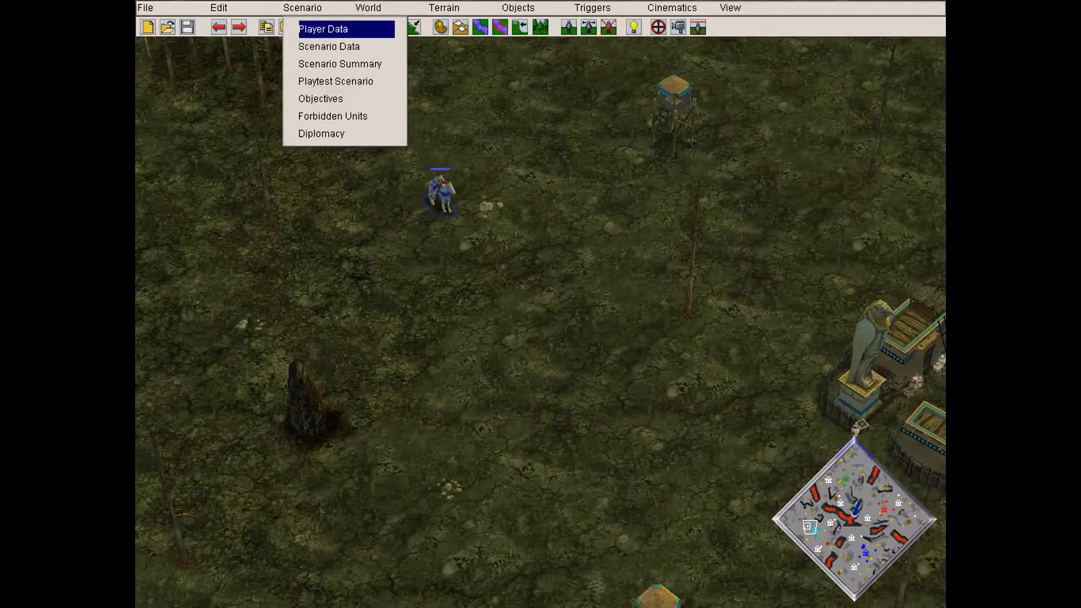
left_click(338, 82)
key("Return")
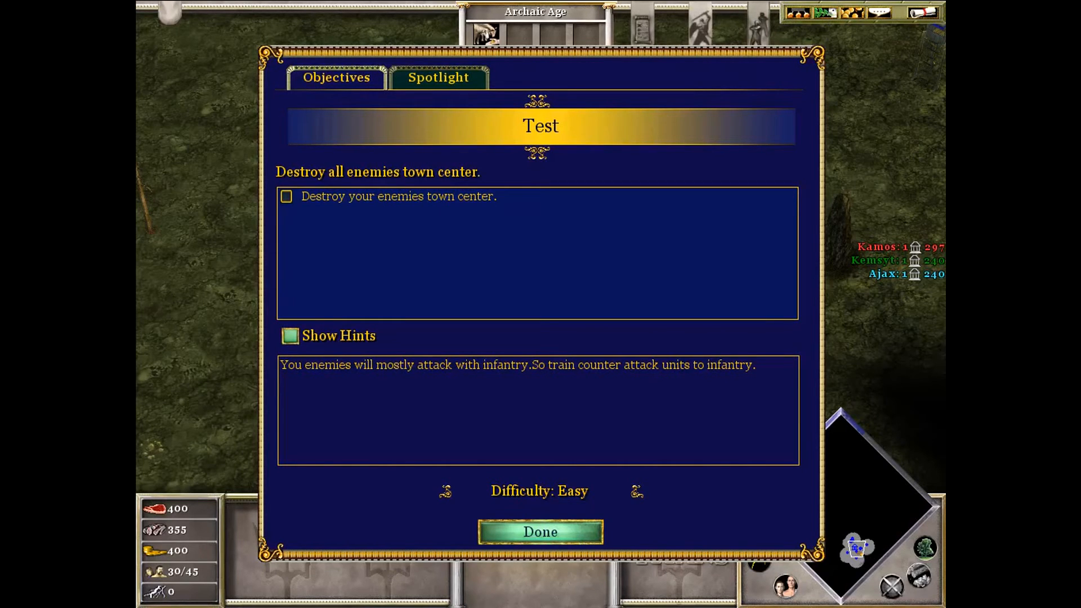
left_click(438, 78)
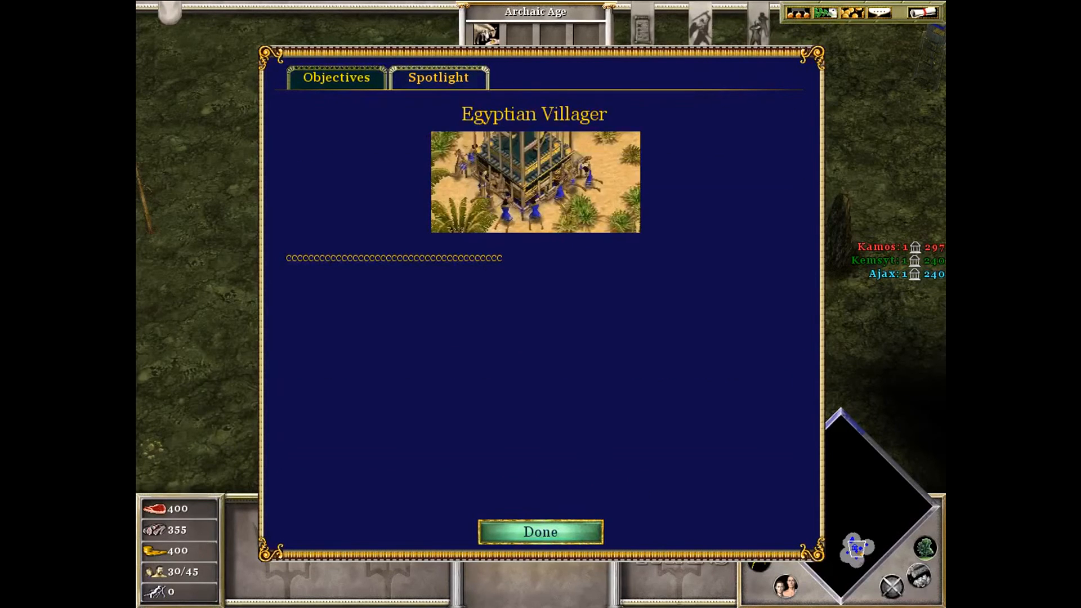
left_click(541, 532)
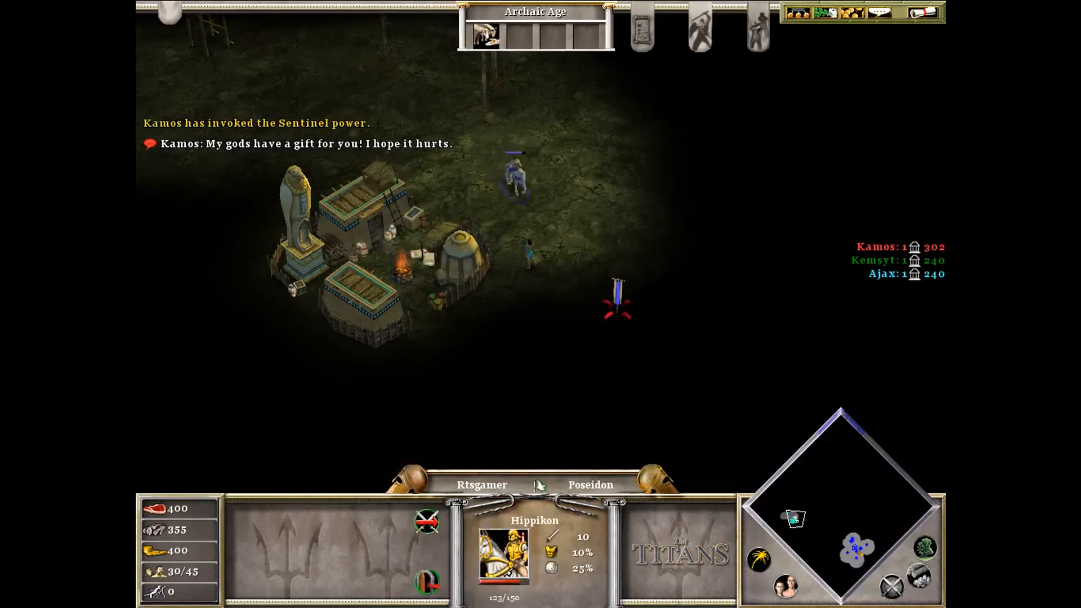
Test unit control by sending the Hippikon past the enemy town center and moving Arkantos with his infantry group
right_click(708, 257)
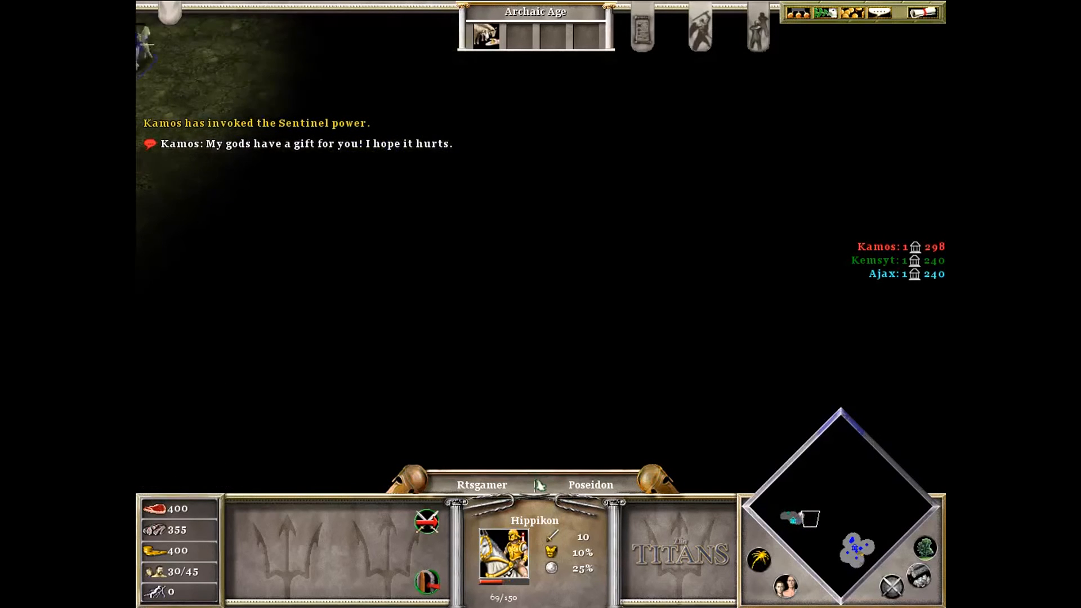
left_click(849, 542)
left_click_drag(752, 225, 623, 290)
left_click_drag(442, 179, 749, 349)
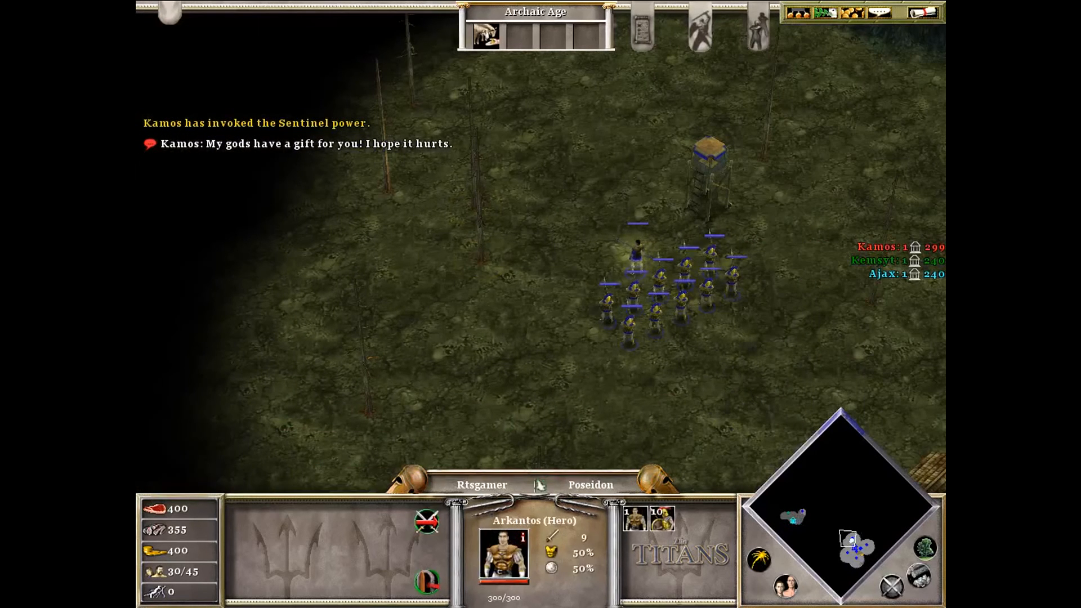
right_click(526, 180)
Have three villagers place a temple foundation near the town center, and quit the playtest to the editor
left_click(856, 545)
mouse_move(575, 214)
left_mouse_down()
mouse_move(636, 282)
mouse_move(772, 378)
left_mouse_up()
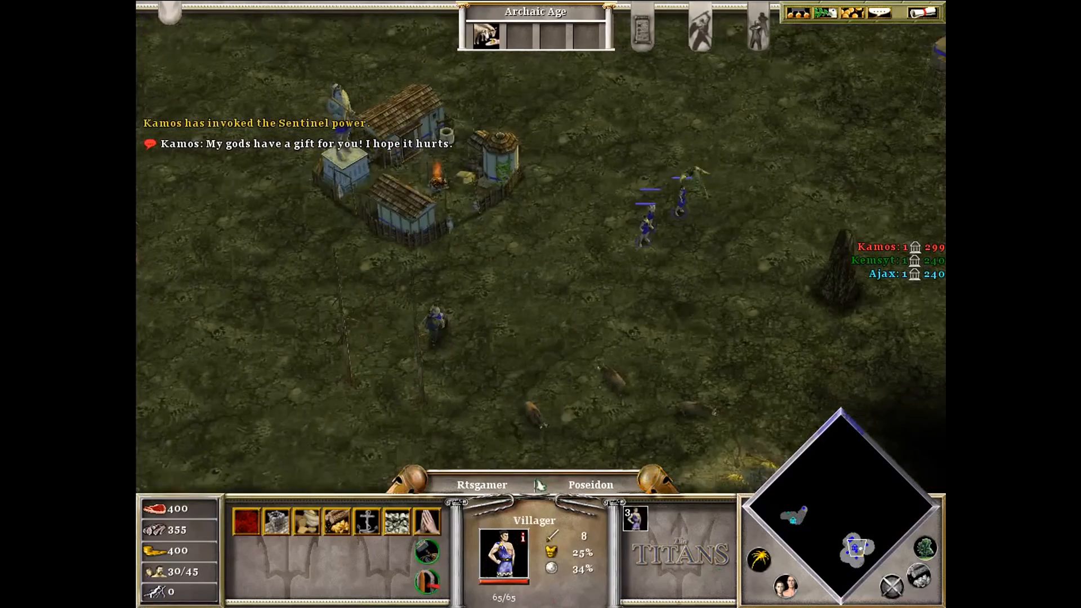
left_click(427, 522)
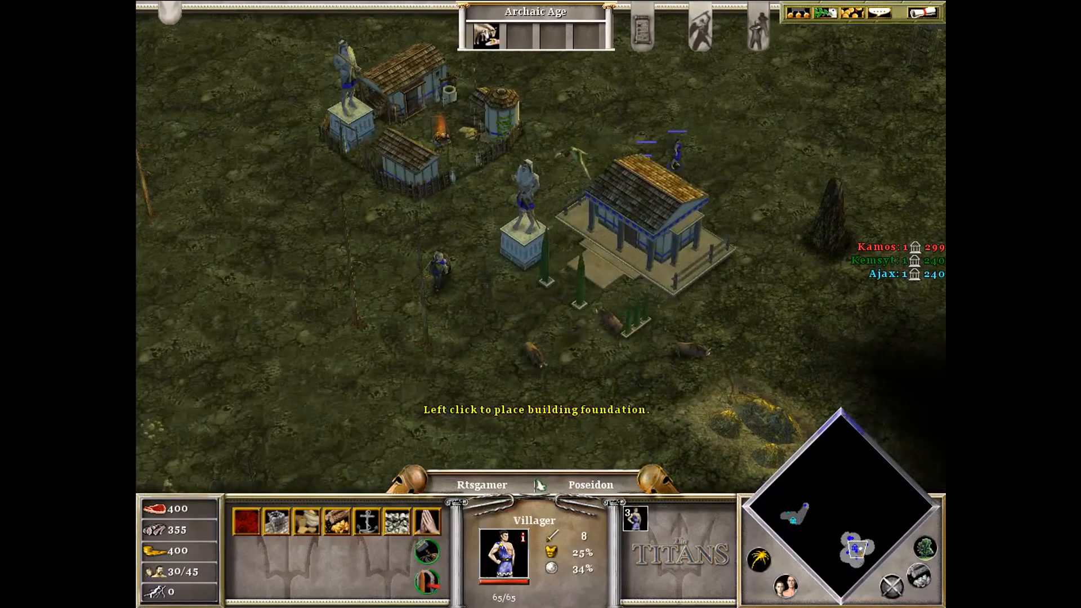
left_click(692, 216)
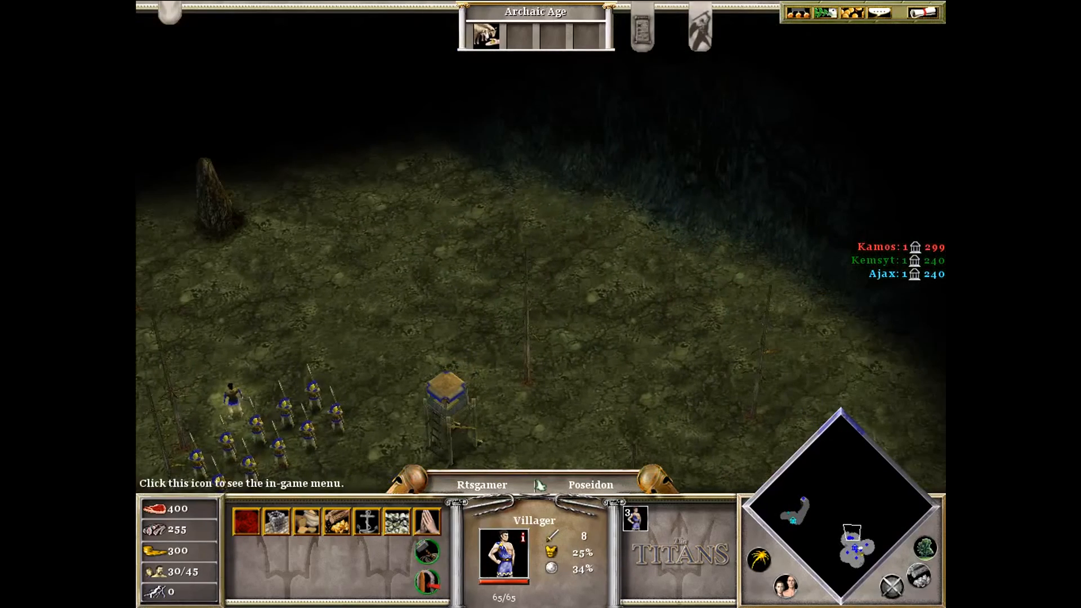
left_click(924, 12)
left_click(542, 249)
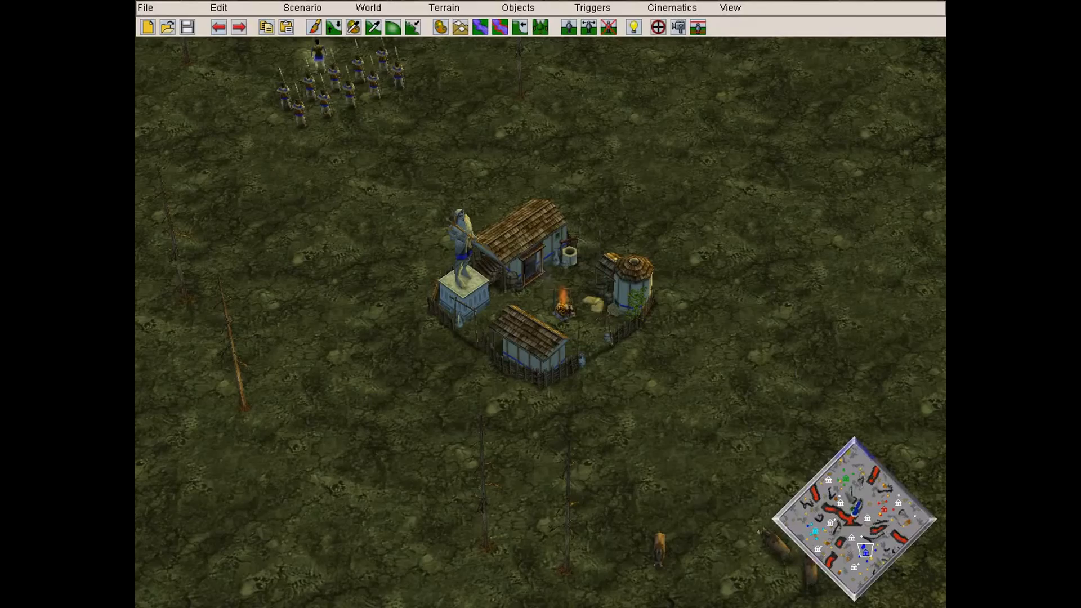
Survey the map terrain from the central lava area up to the far corner and its grass patch
left_click_drag(865, 550, 856, 476)
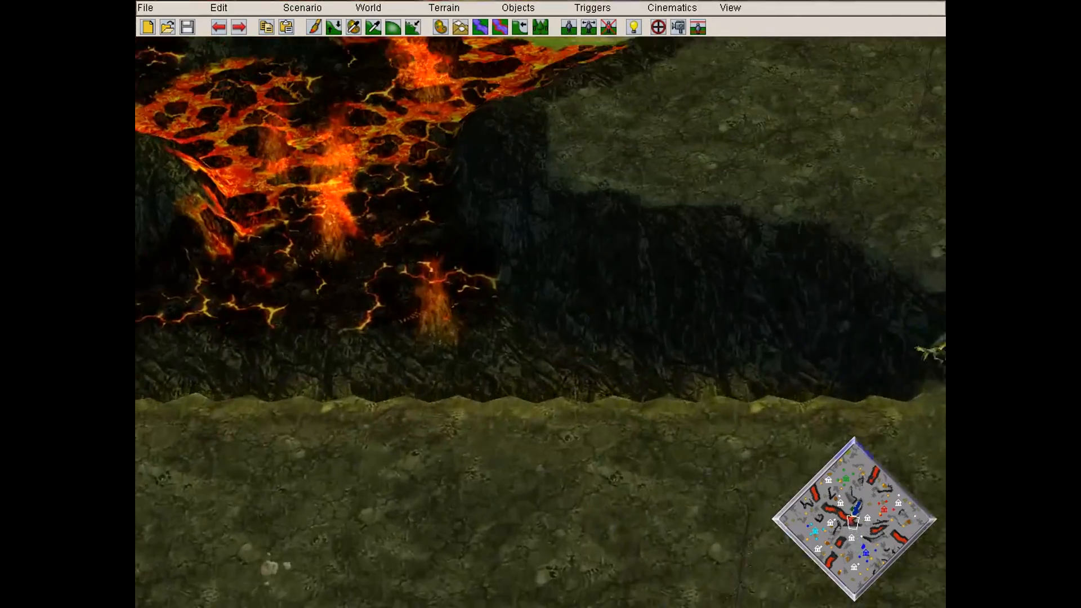
key("Up")
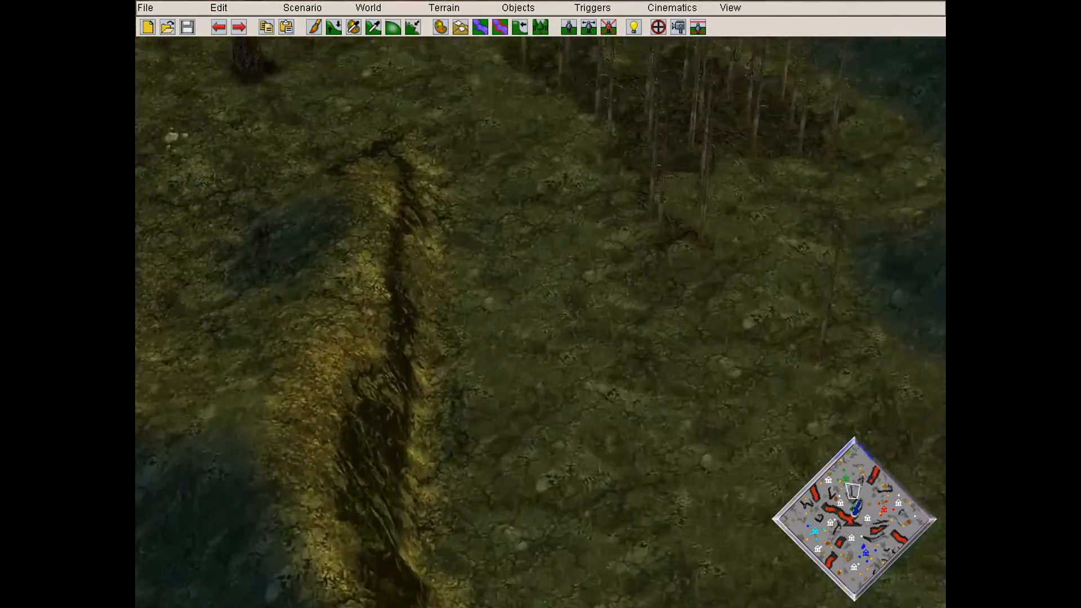
key("Right")
key("Up")
key("Left")
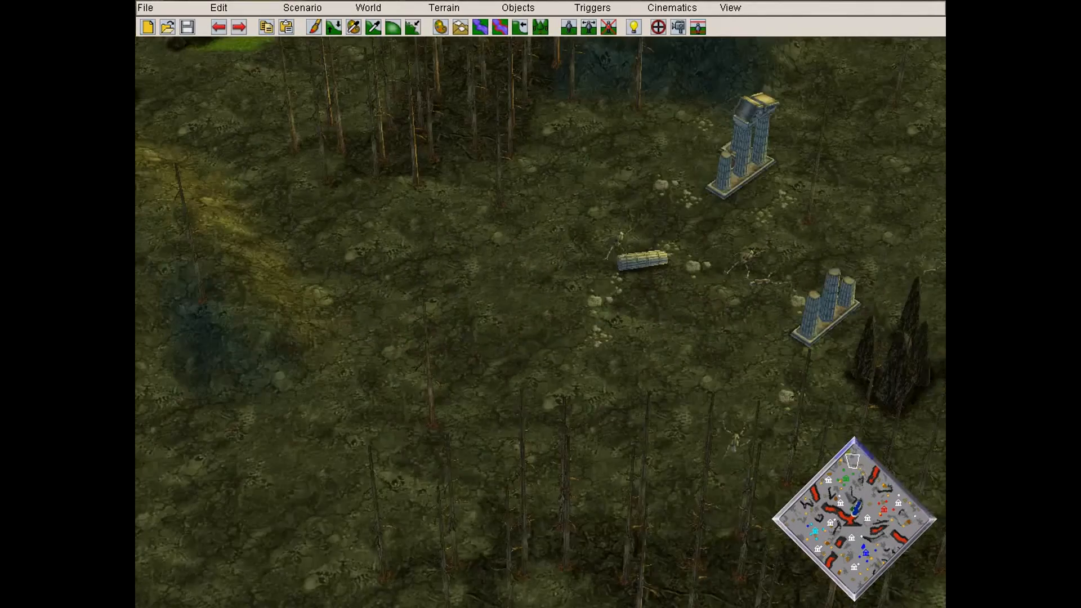
key("Up")
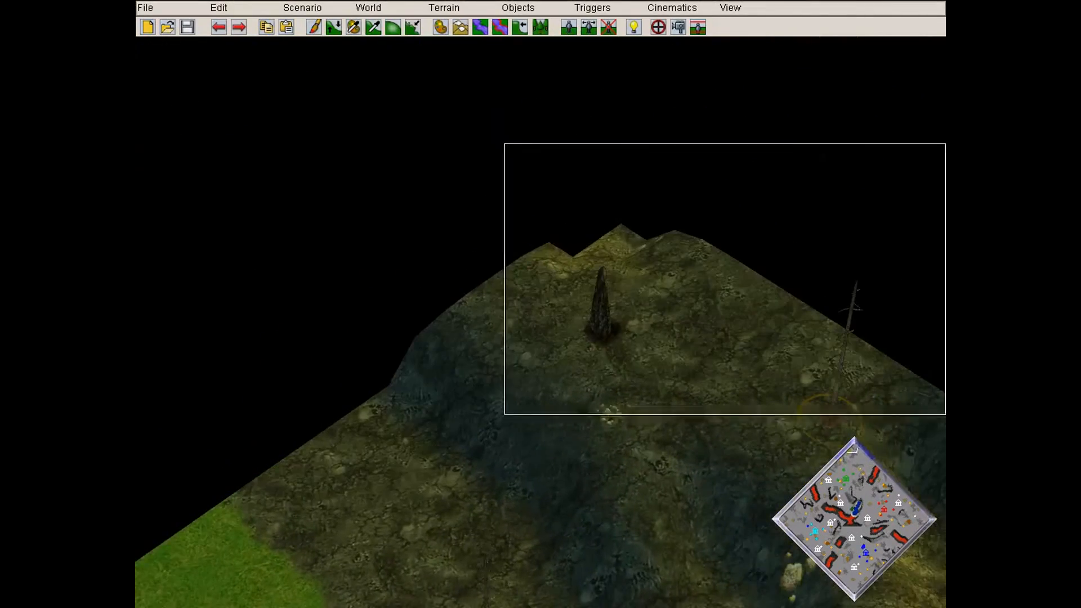
key("Right")
key("Left")
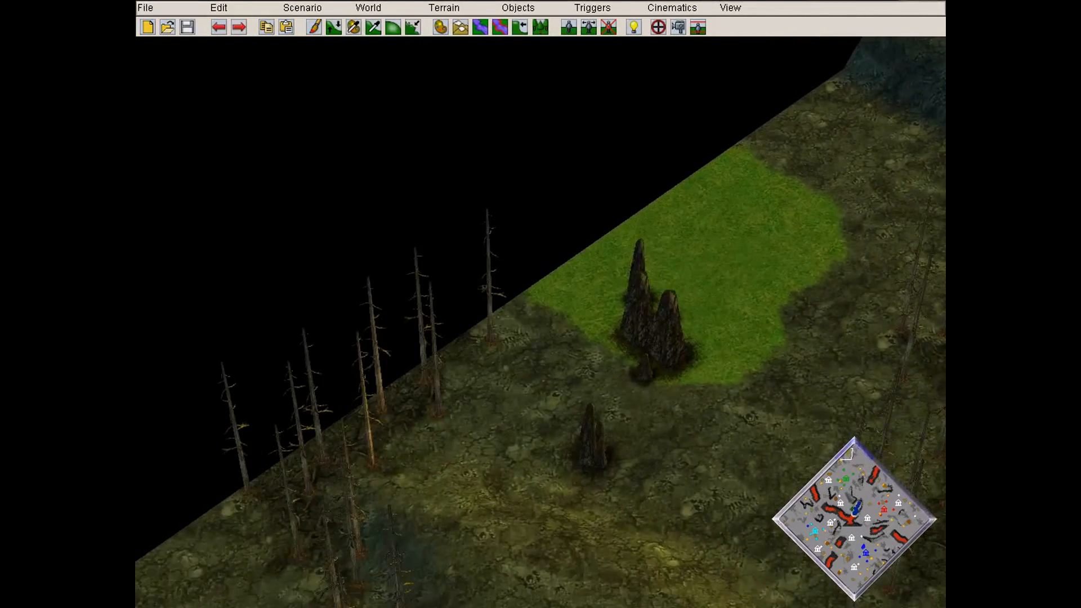